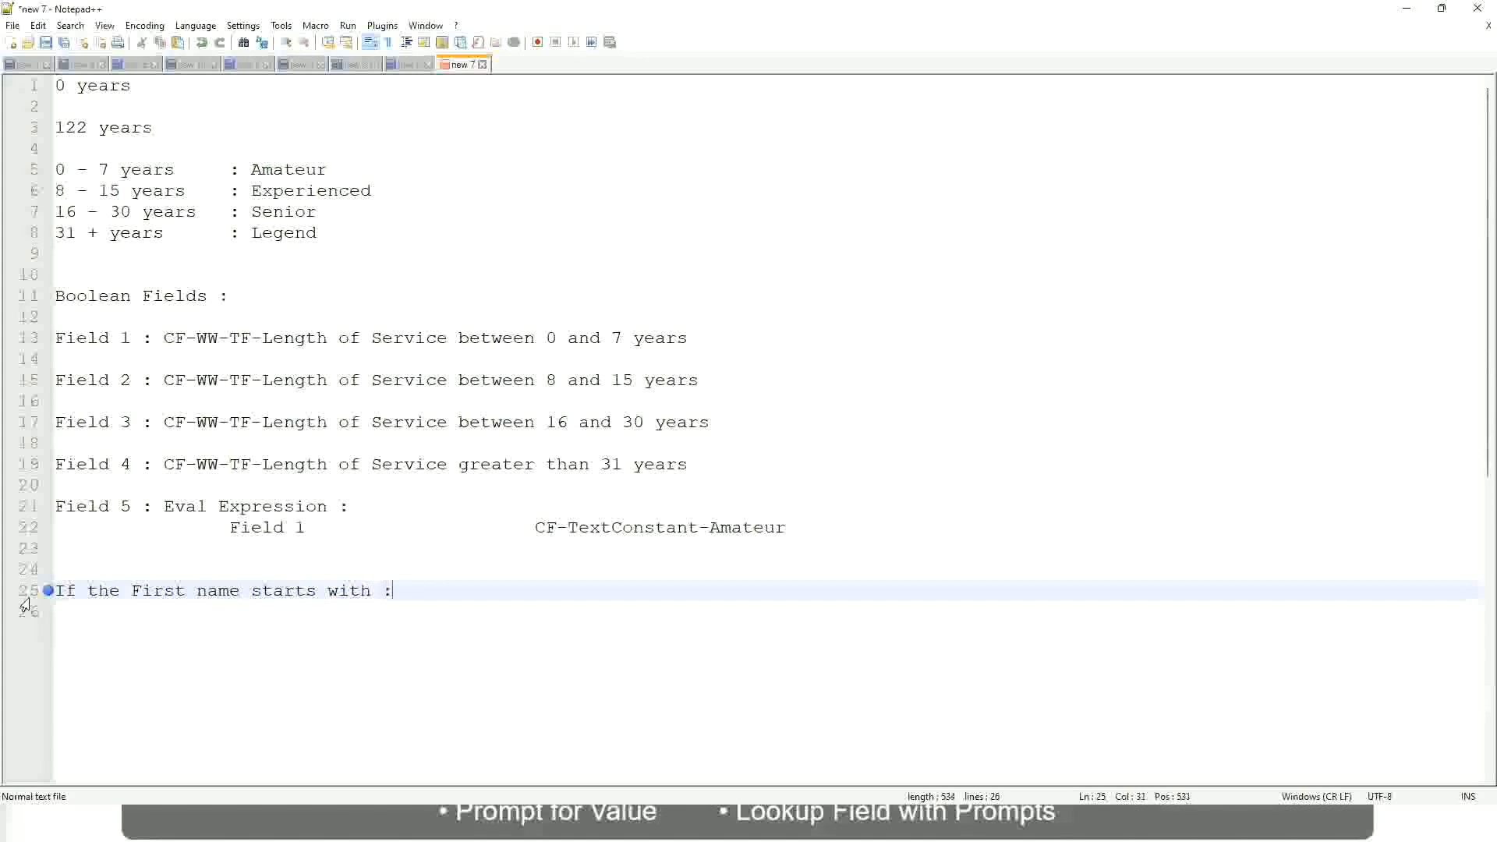
- Complete the first-name rule on line 25 with the range "A - G :" and the spaced-out label "A Listers"
text(A )
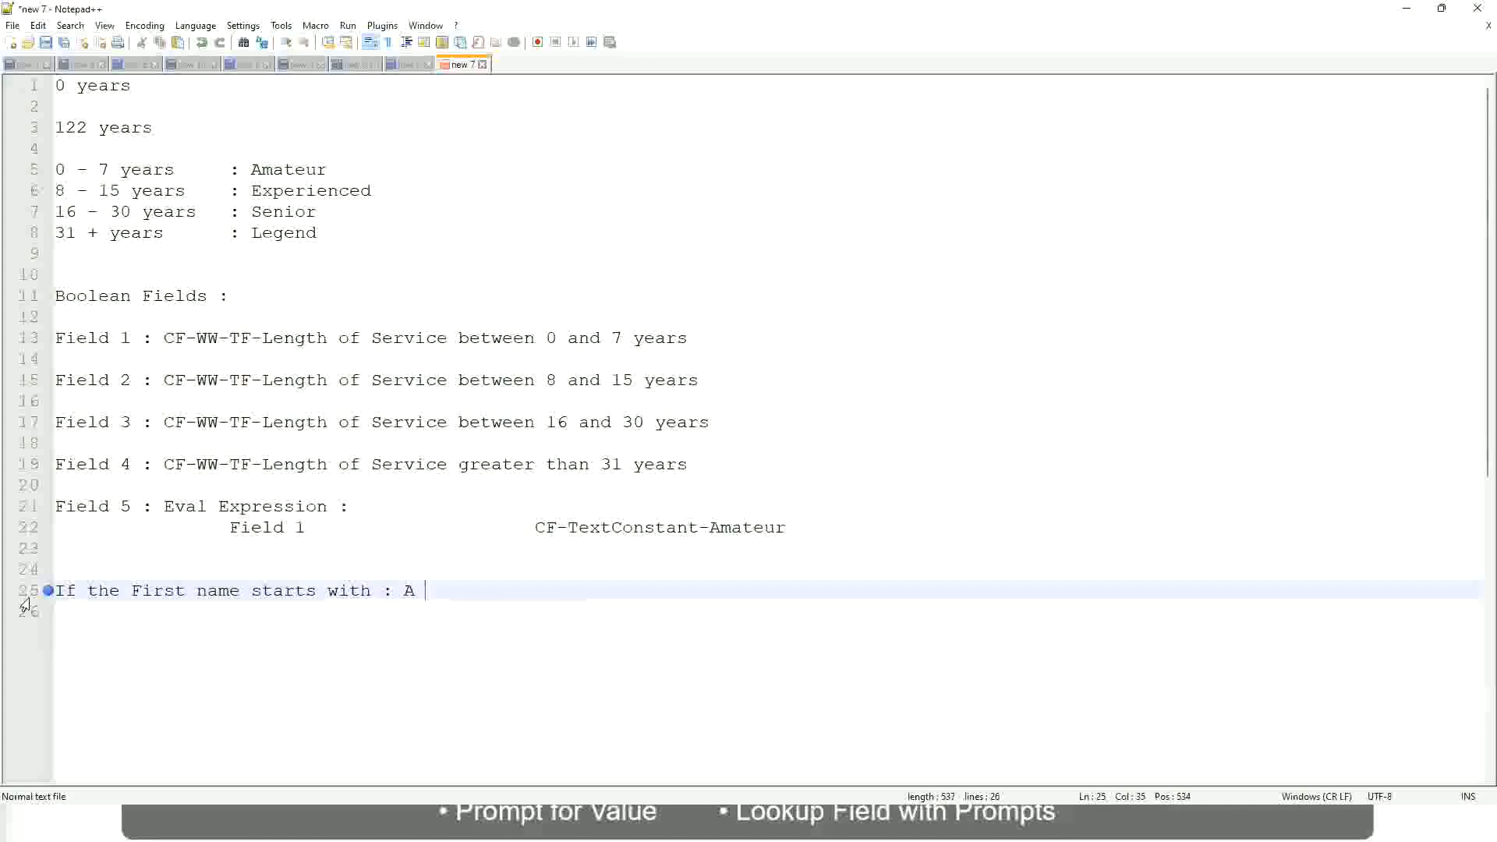
text(- G :)
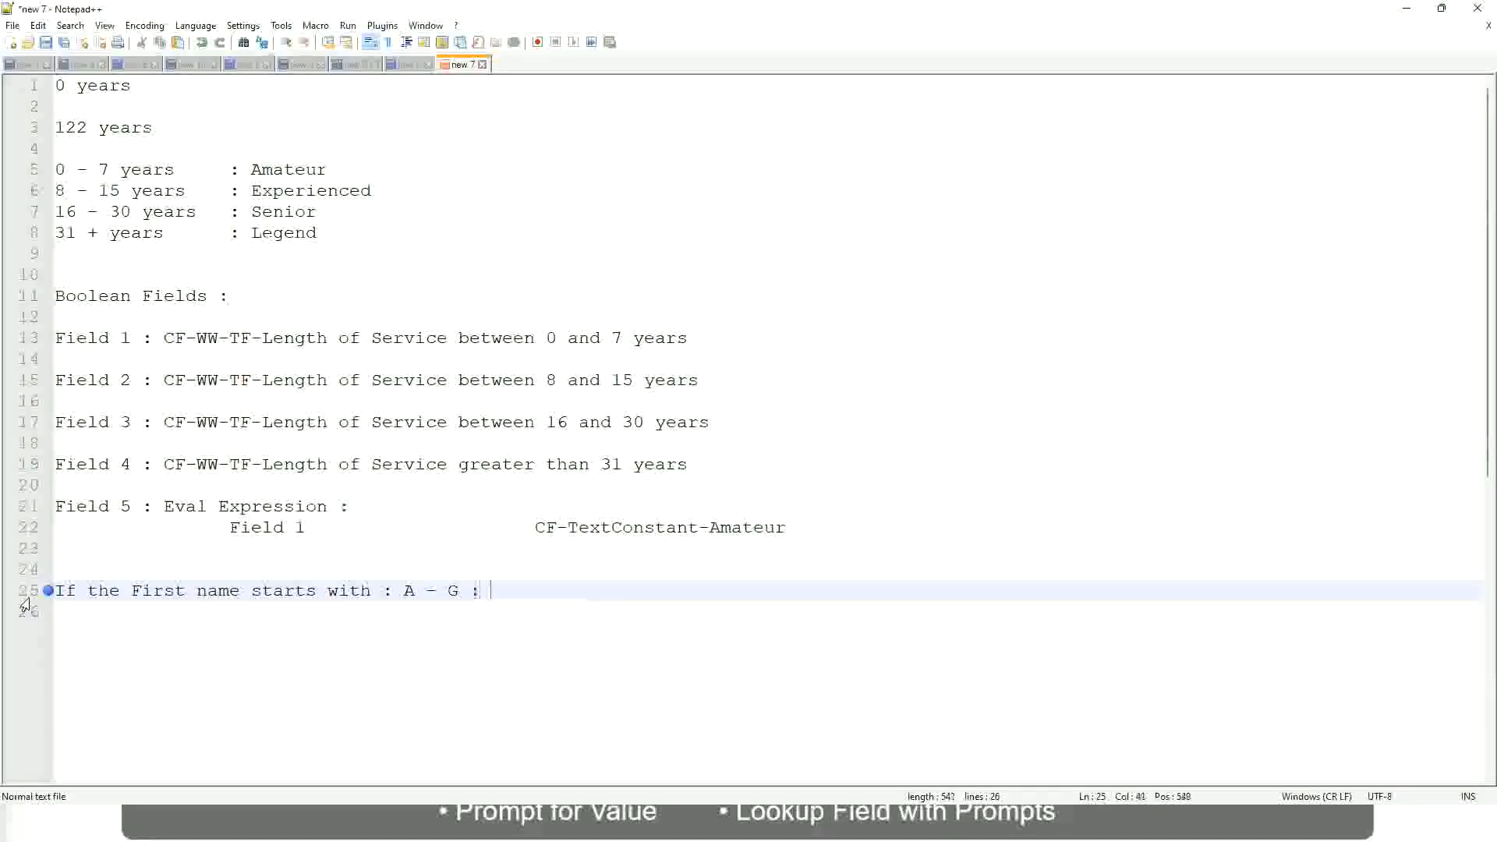
text(A lI)
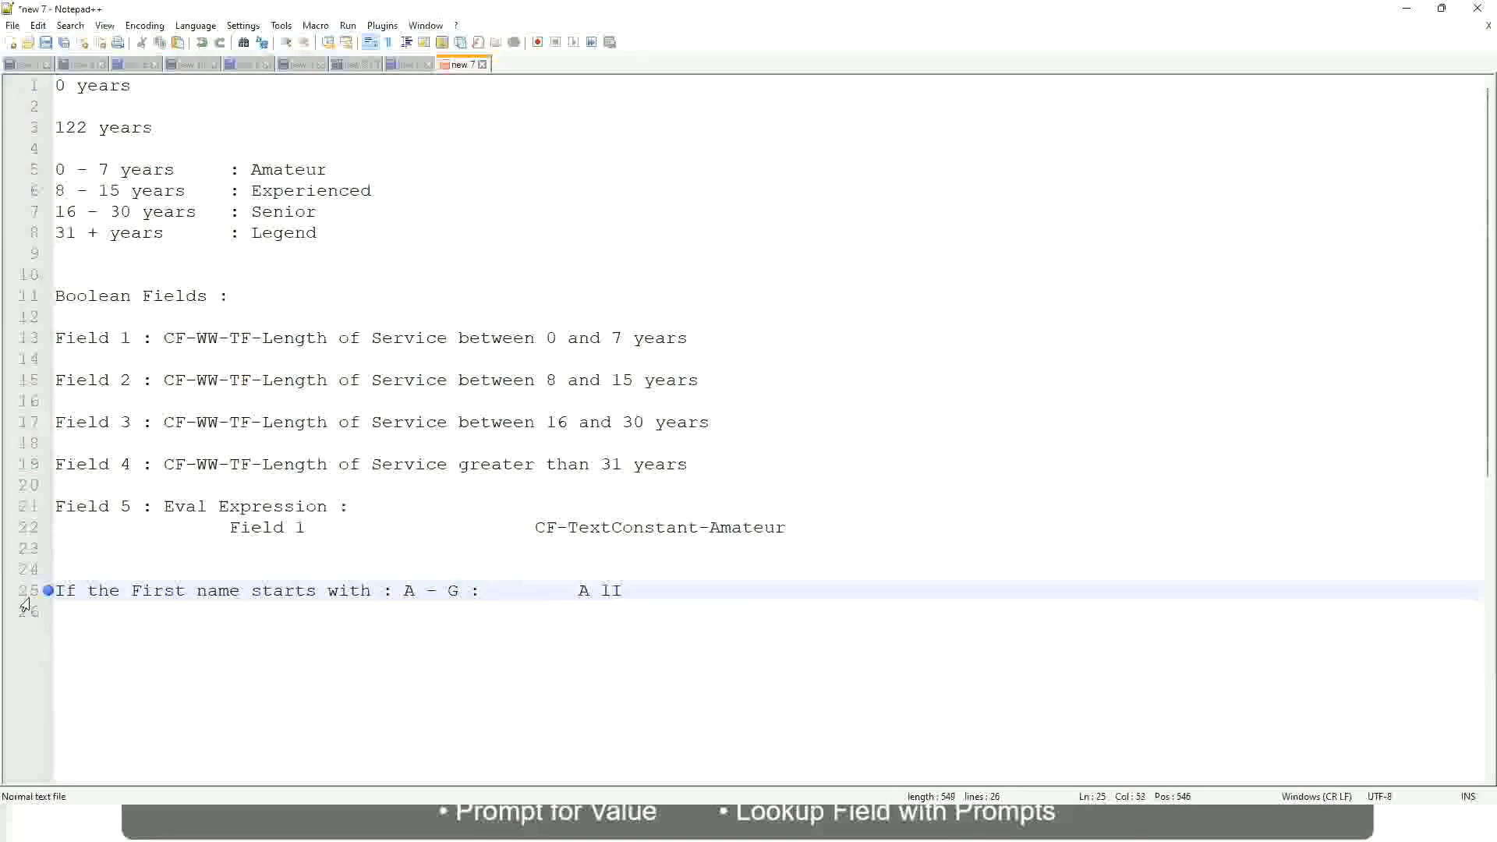
key(BackSpace)
key(BackSpace)
text(Listers)
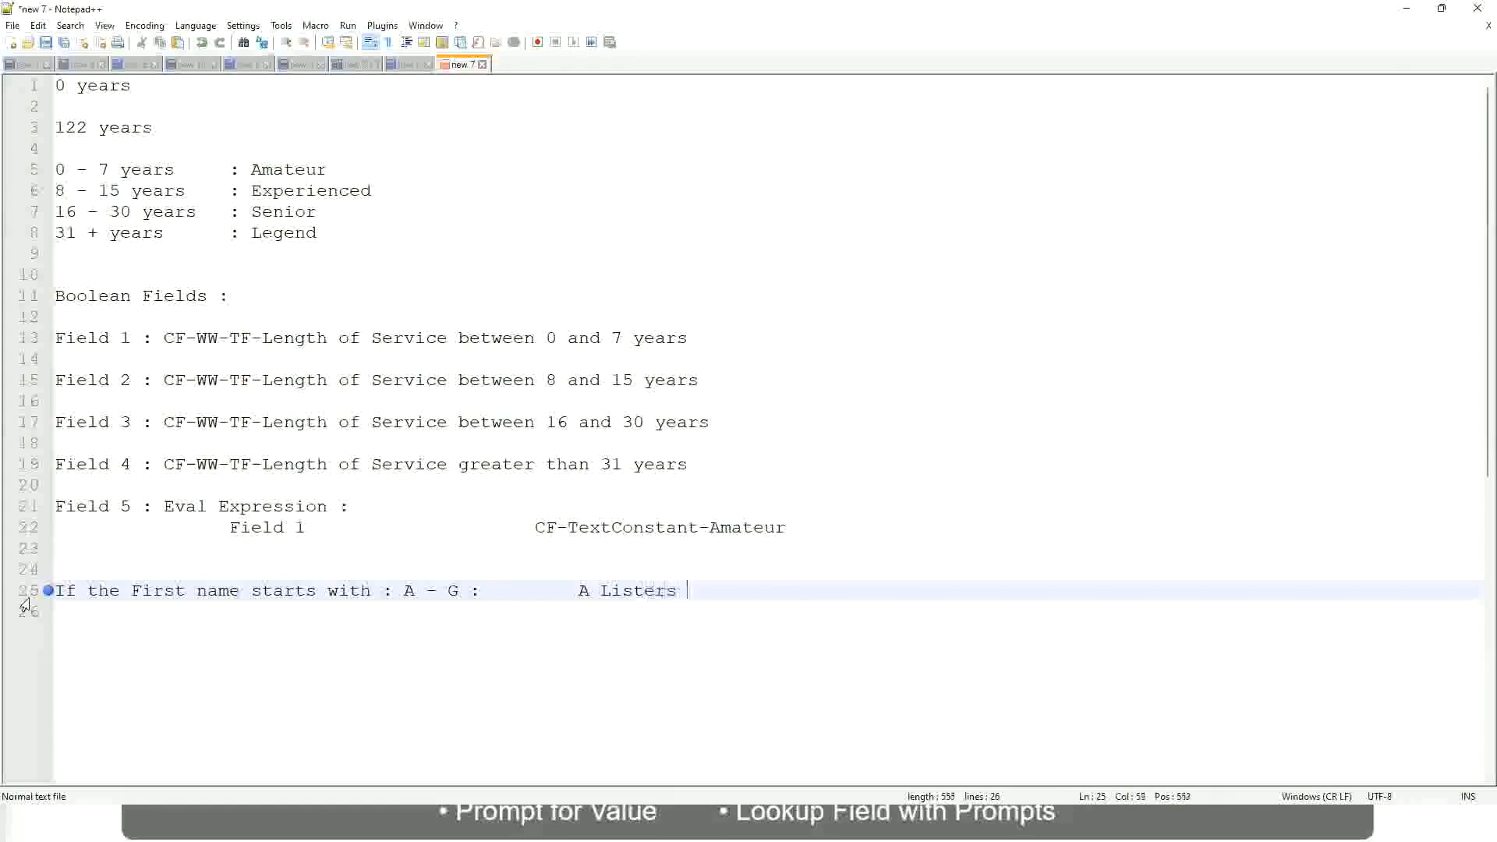
key(BackSpace)
- Enclose the A Listers label in double quotes and start a new line below it
key(Left)
key(Left)
key(Left)
key(Left)
key(Left)
key(Left)
key(Left)
key(Left)
text("")
key(Right)
key(Left)
key(Left)
key(Left)
key(Left)
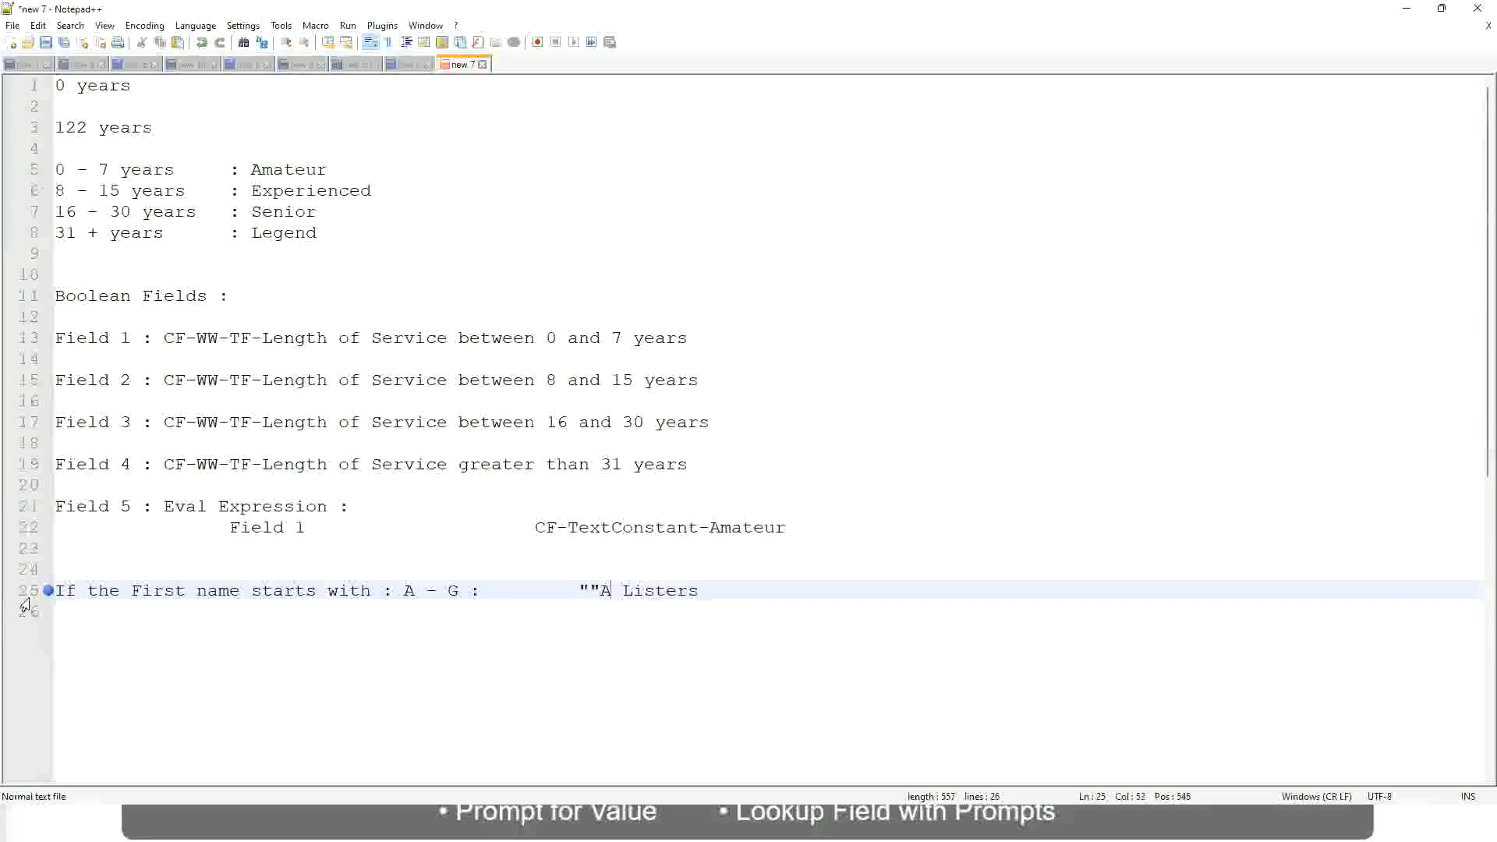
key(BackSpace)
key(Right)
key(End)
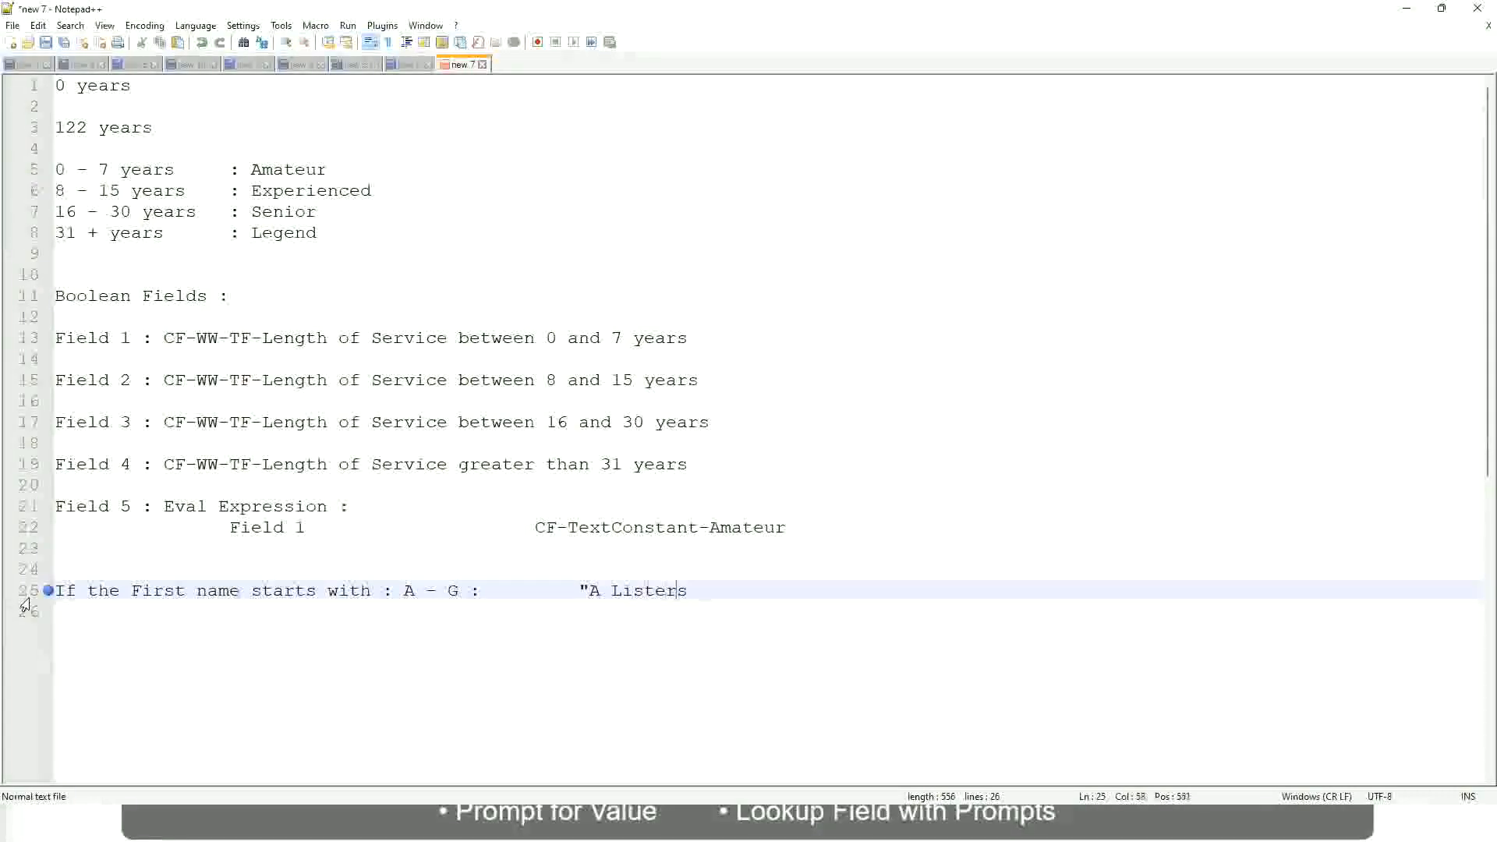
key(Return)
text(")
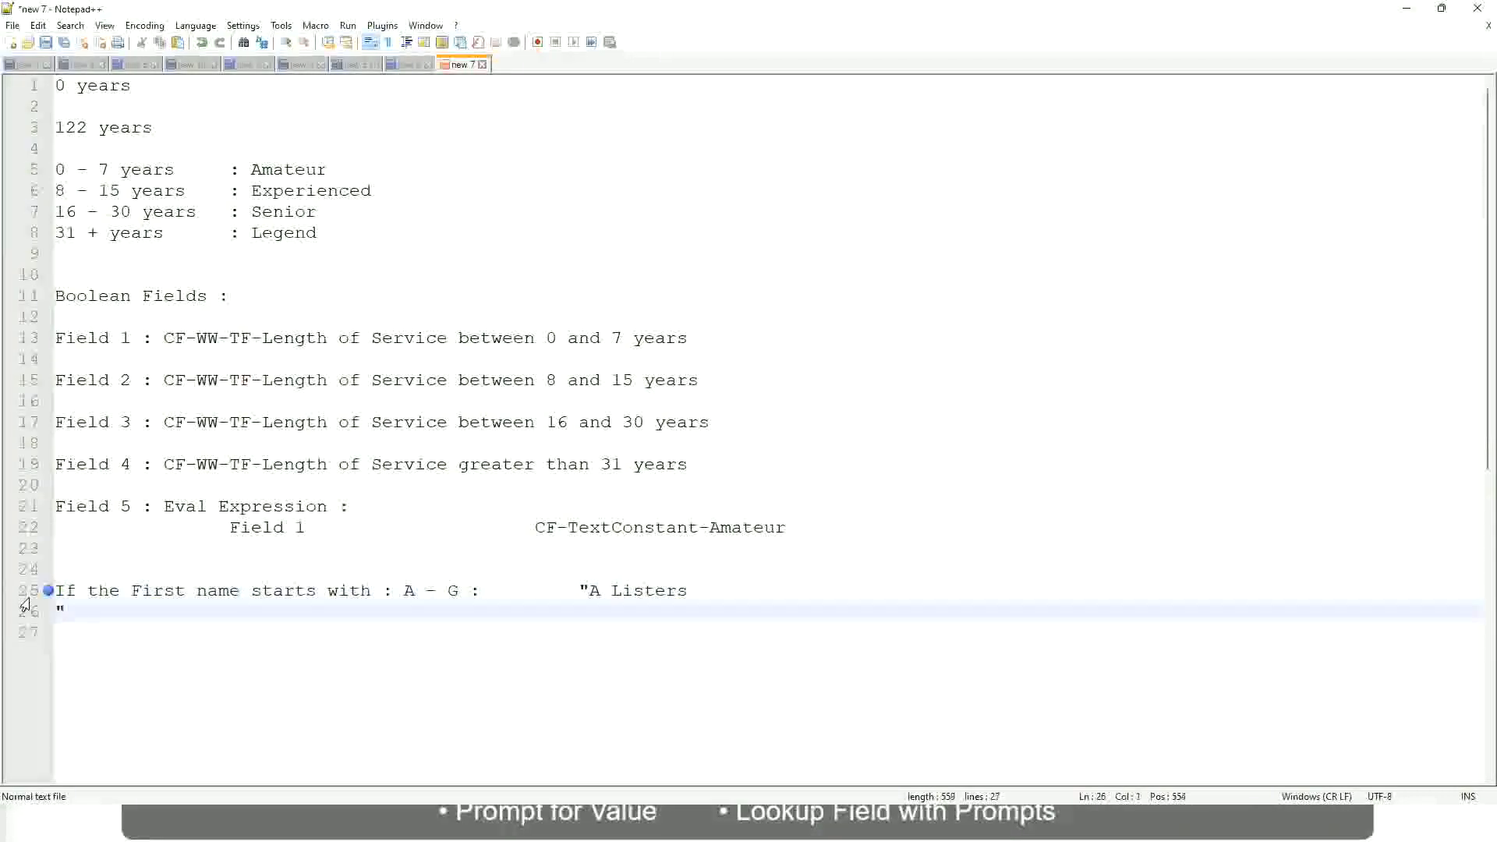
key(BackSpace)
key(BackSpace)
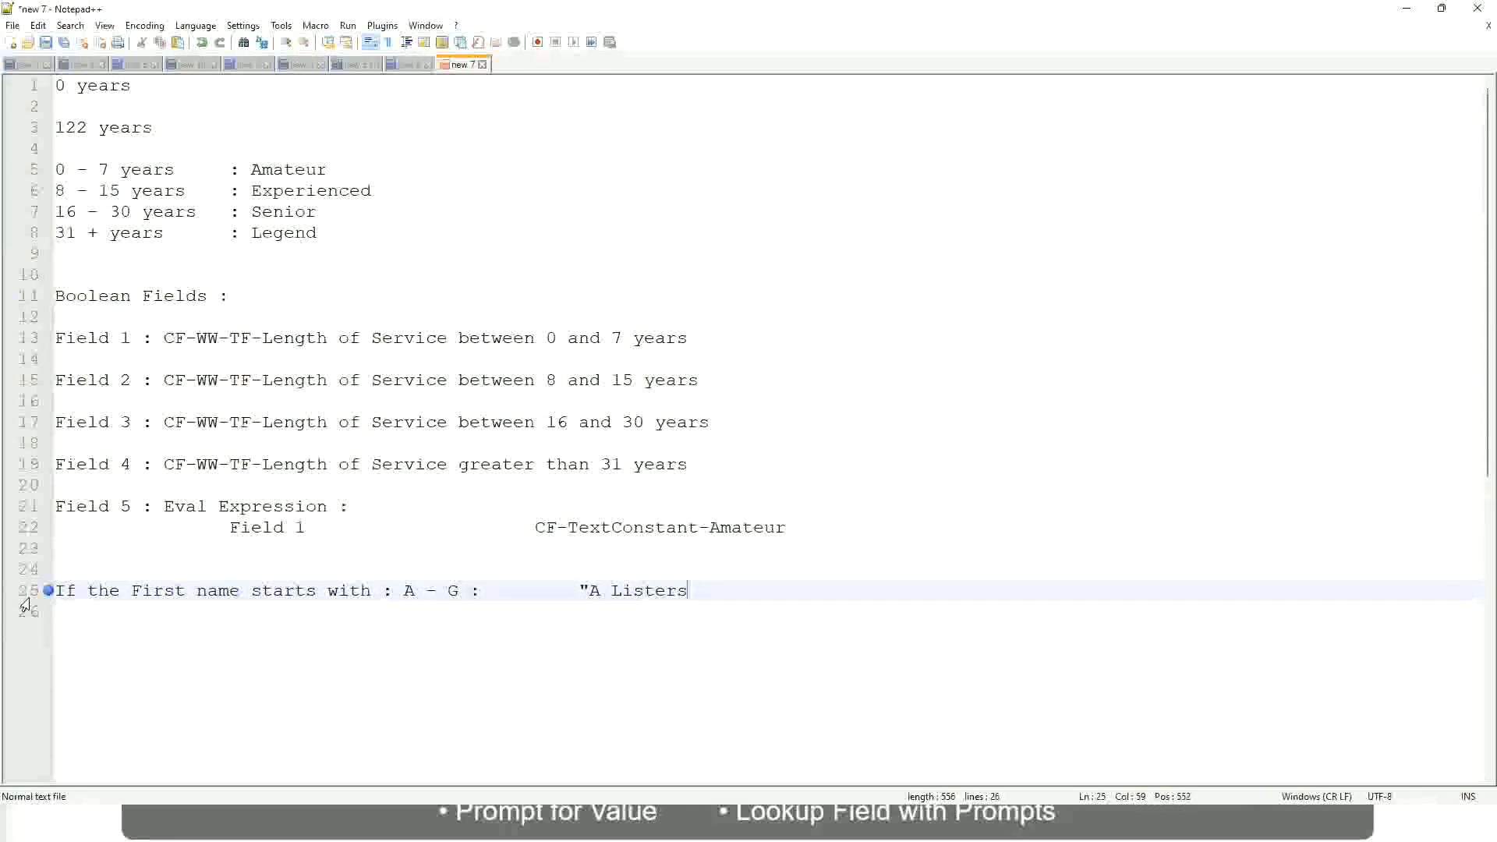
text(")
key(Return)
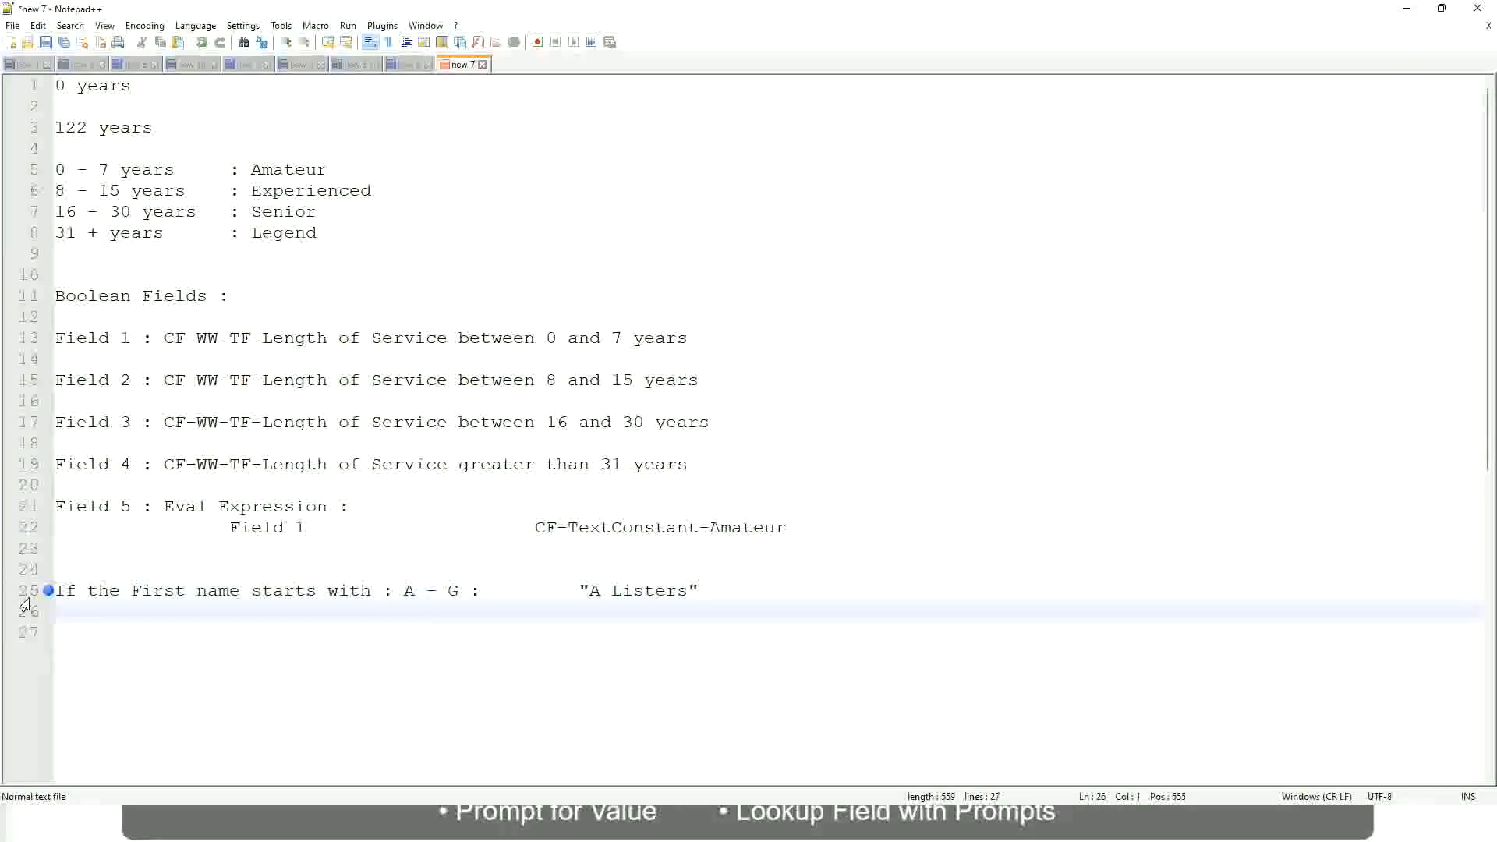
- Add the rule line "H - P" with an aligned colon and the quoted label "His Majesty", ending with a line break
text(H -)
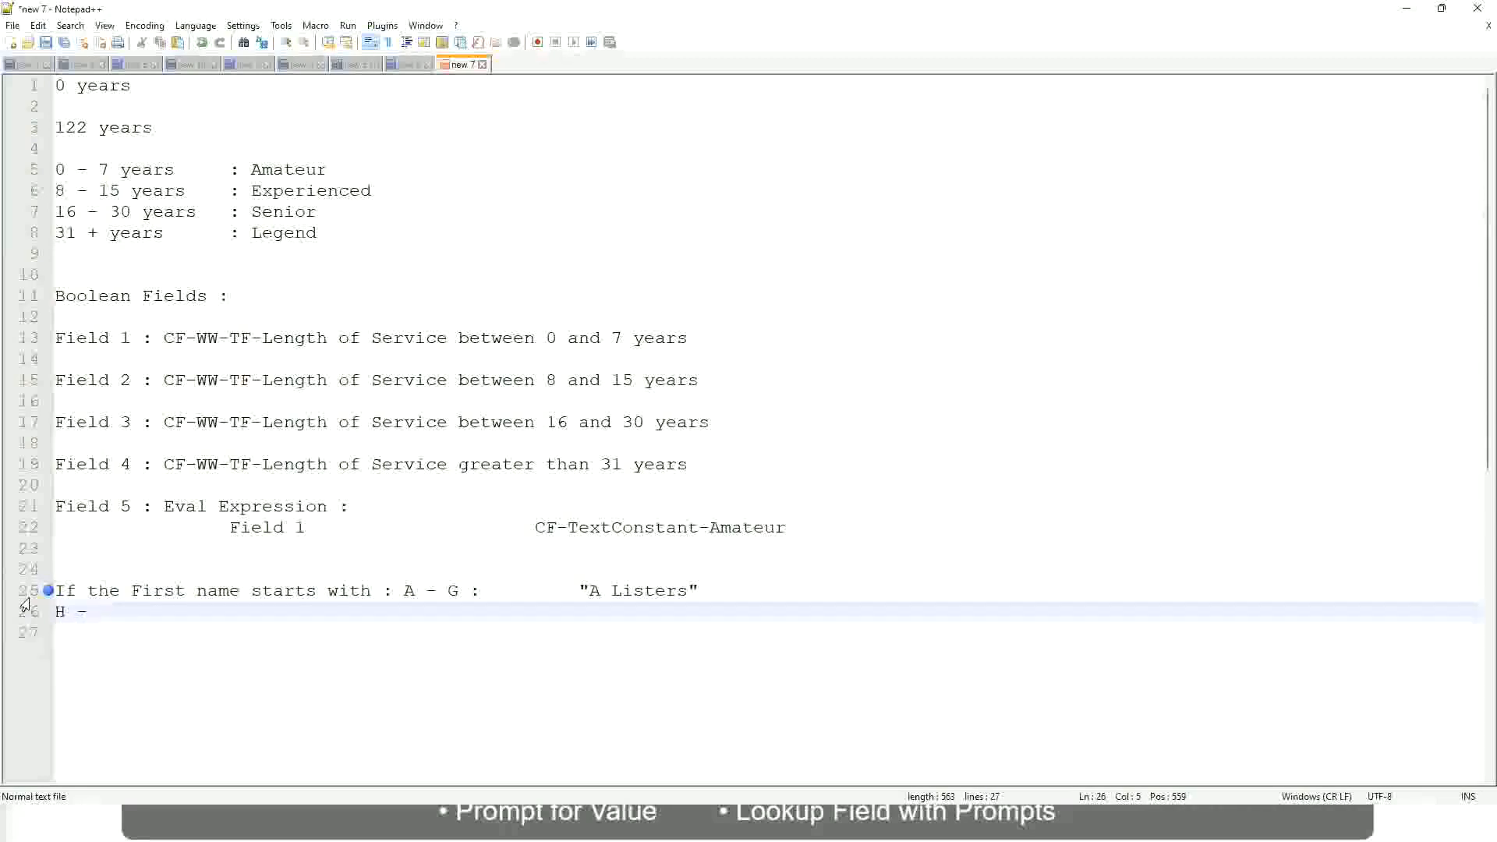
text(P)
key(Tab)
key(Tab)
key(Tab)
key(Tab)
key(Tab)
key(Tab)
key(Tab)
key(Tab)
key(Tab)
text(:)
key(Tab)
key(Tab)
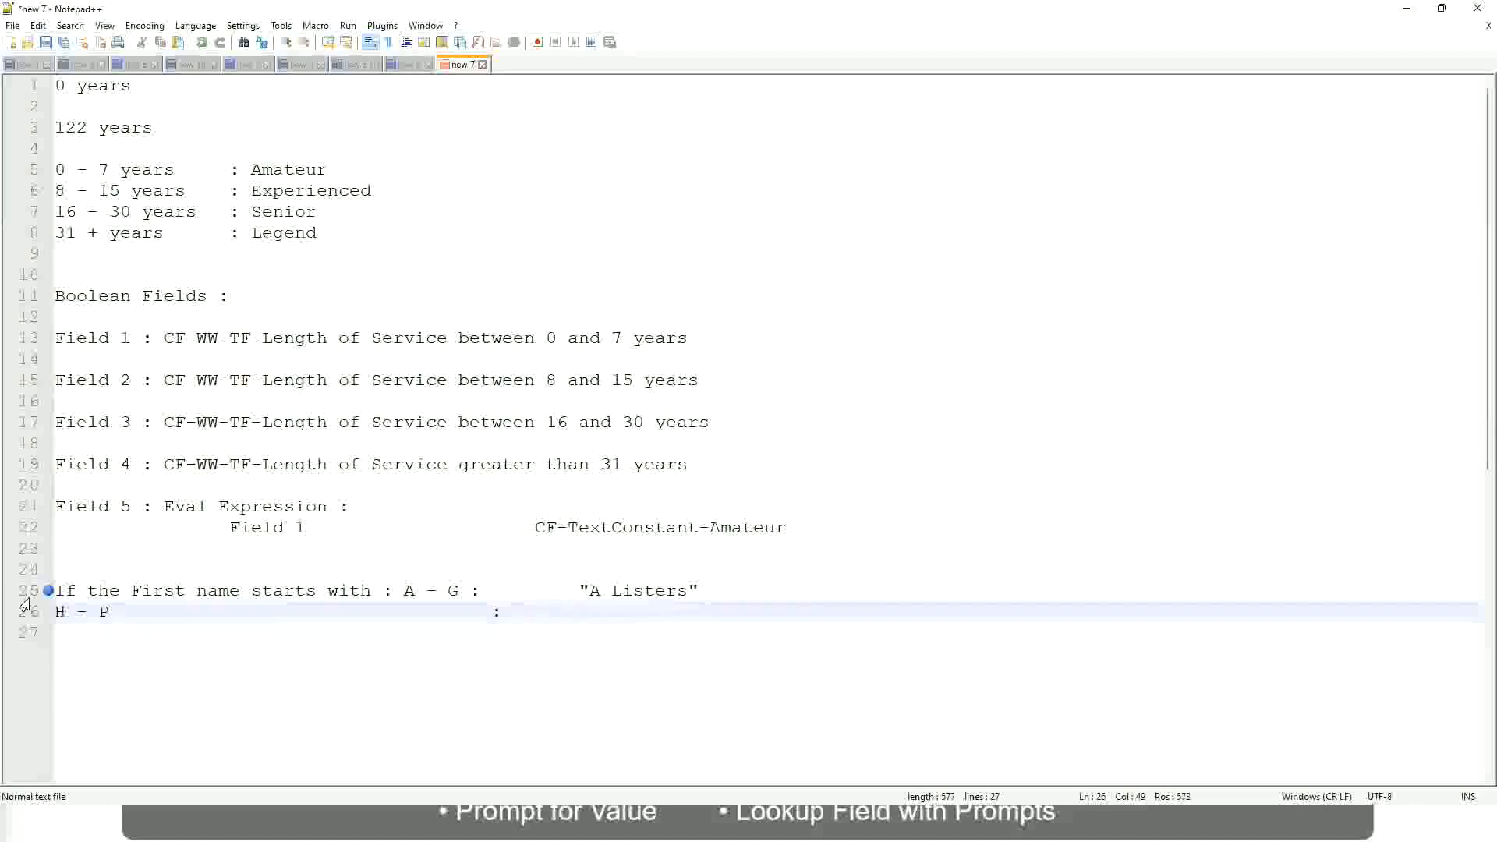
text("His Majesty)
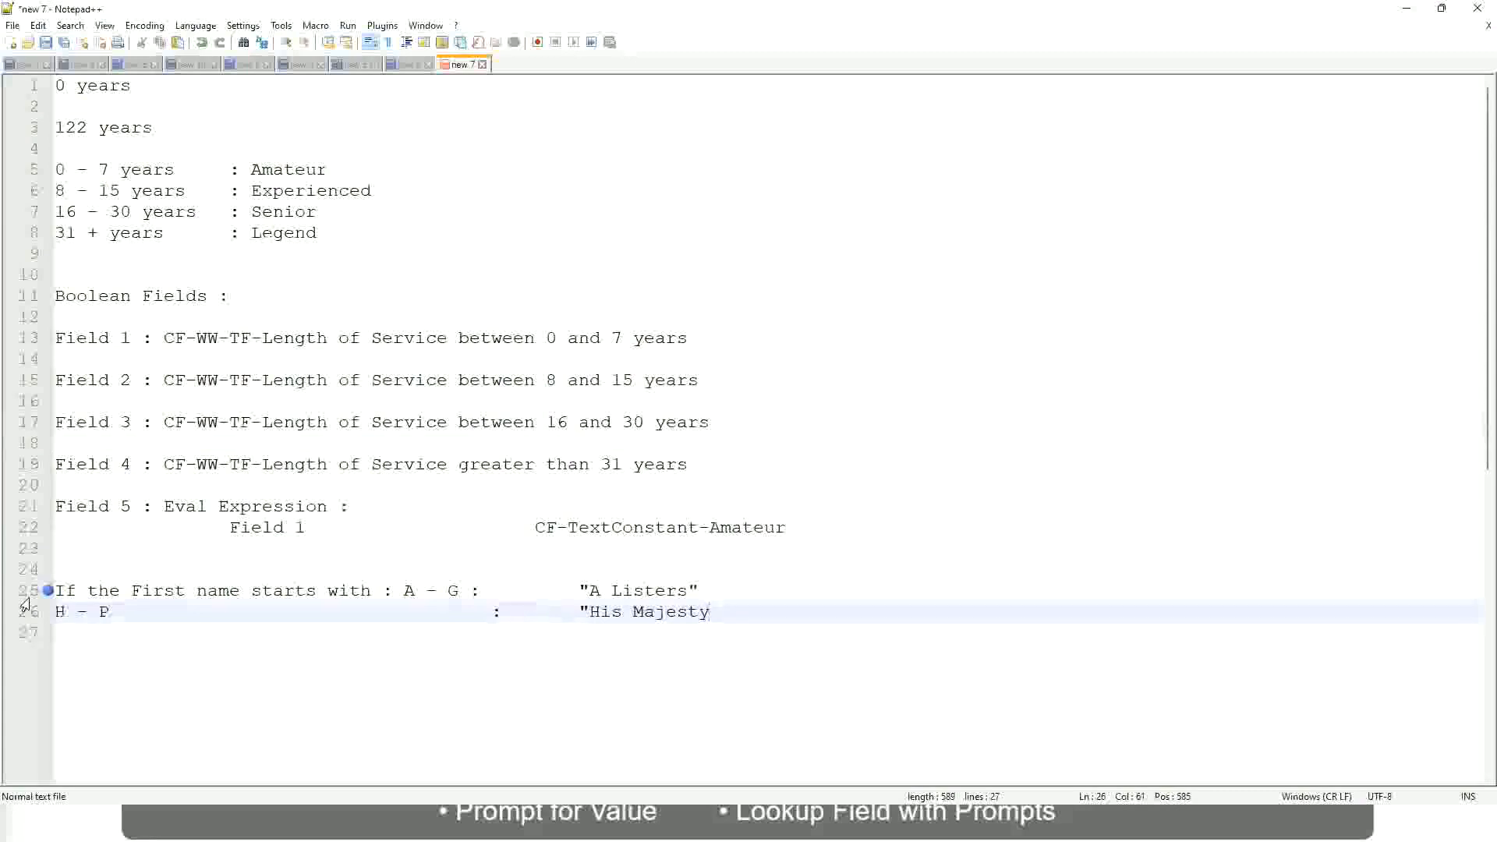
text("")
key(Delete)
key(Return)
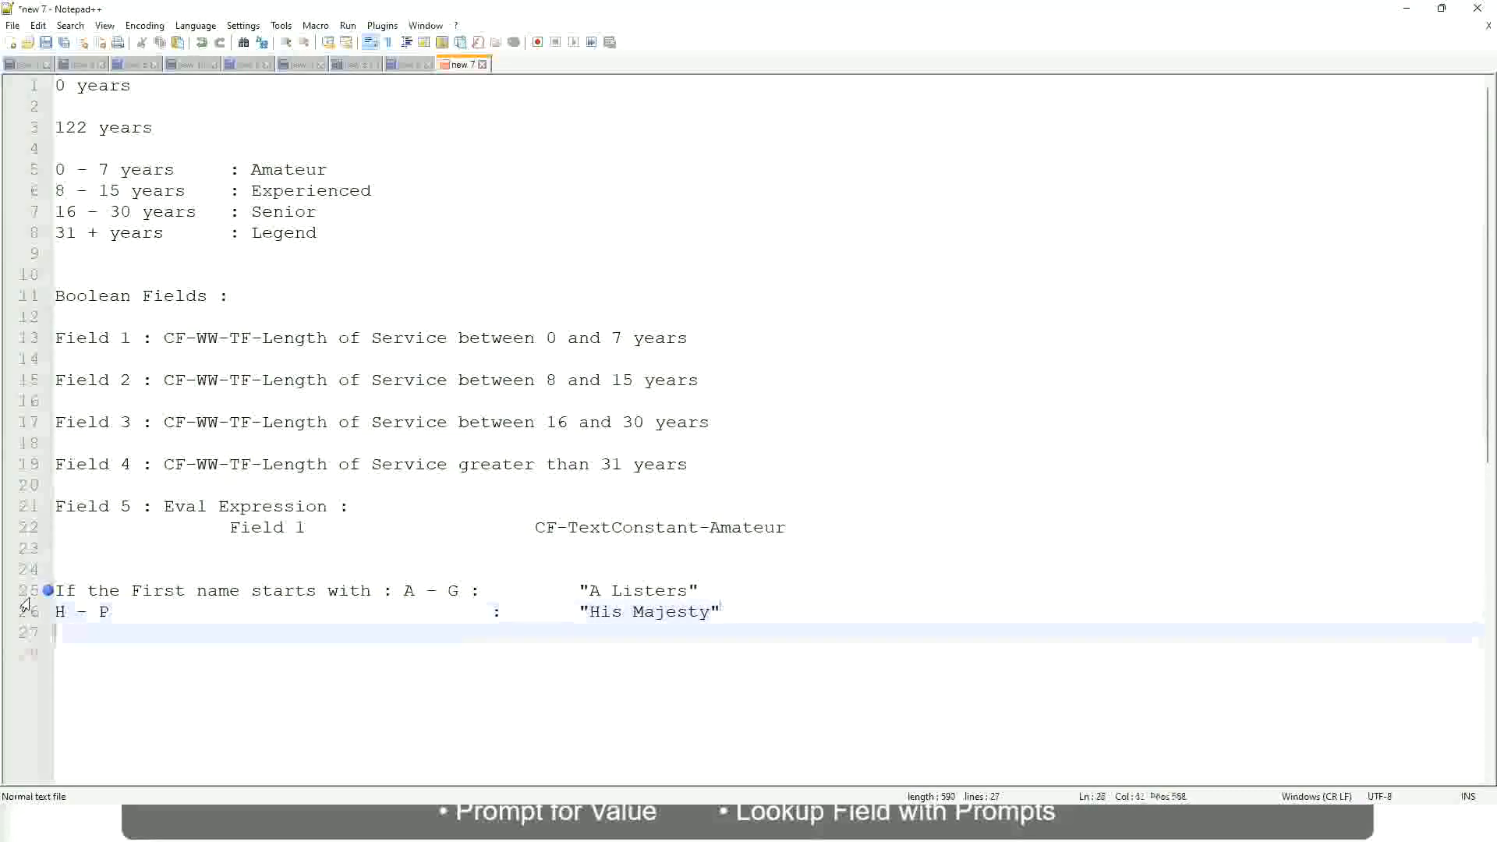
- Add the rule line "L - Z" with an aligned colon and the quoted label "Lords"
text(L)
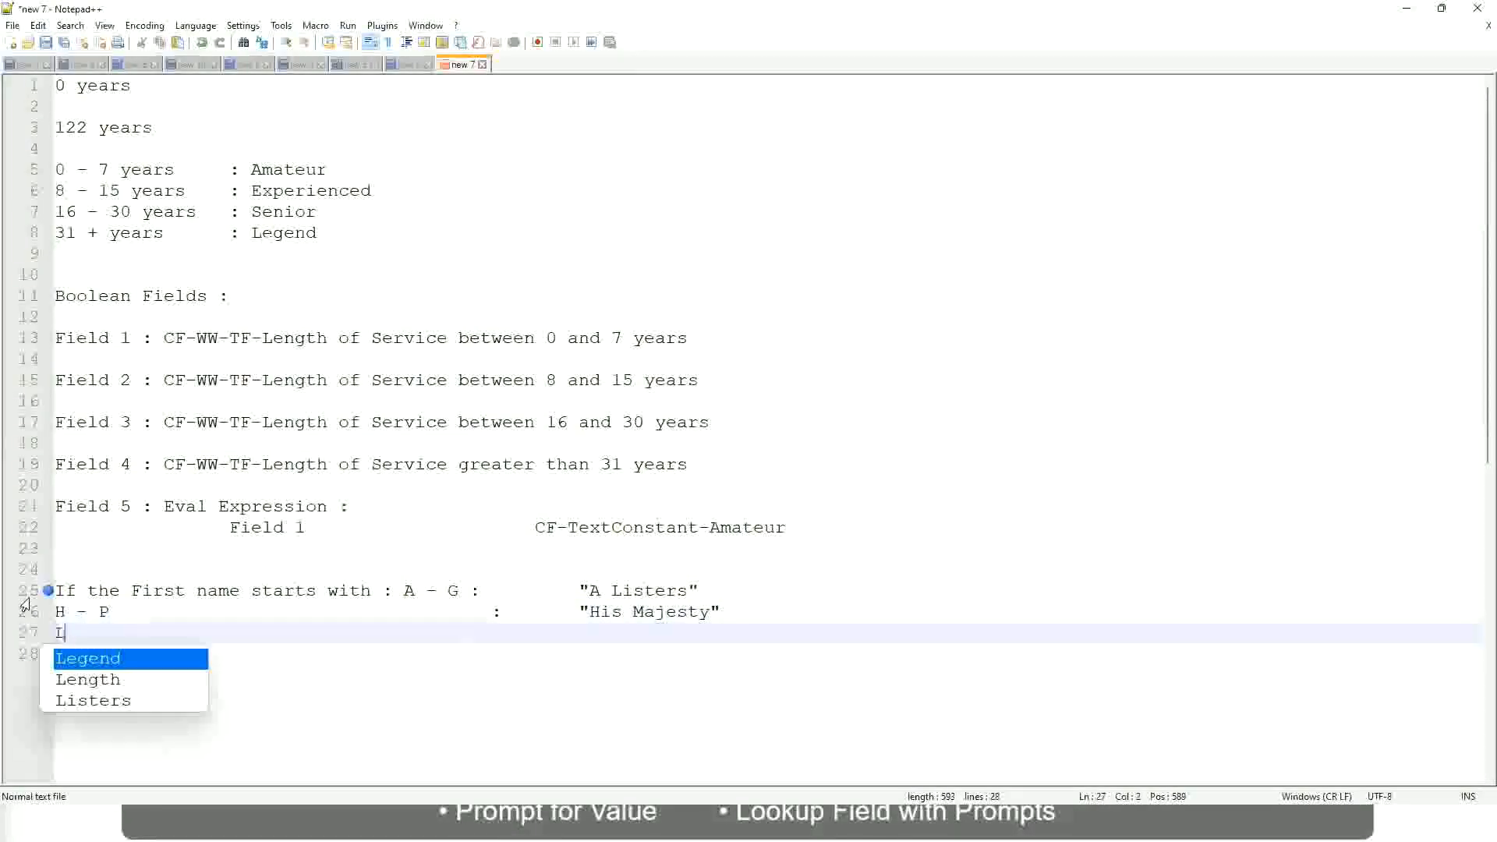
text( - Z)
key(Tab)
key(Tab)
key(Tab)
key(Tab)
key(Tab)
key(Tab)
key(Tab)
key(Tab)
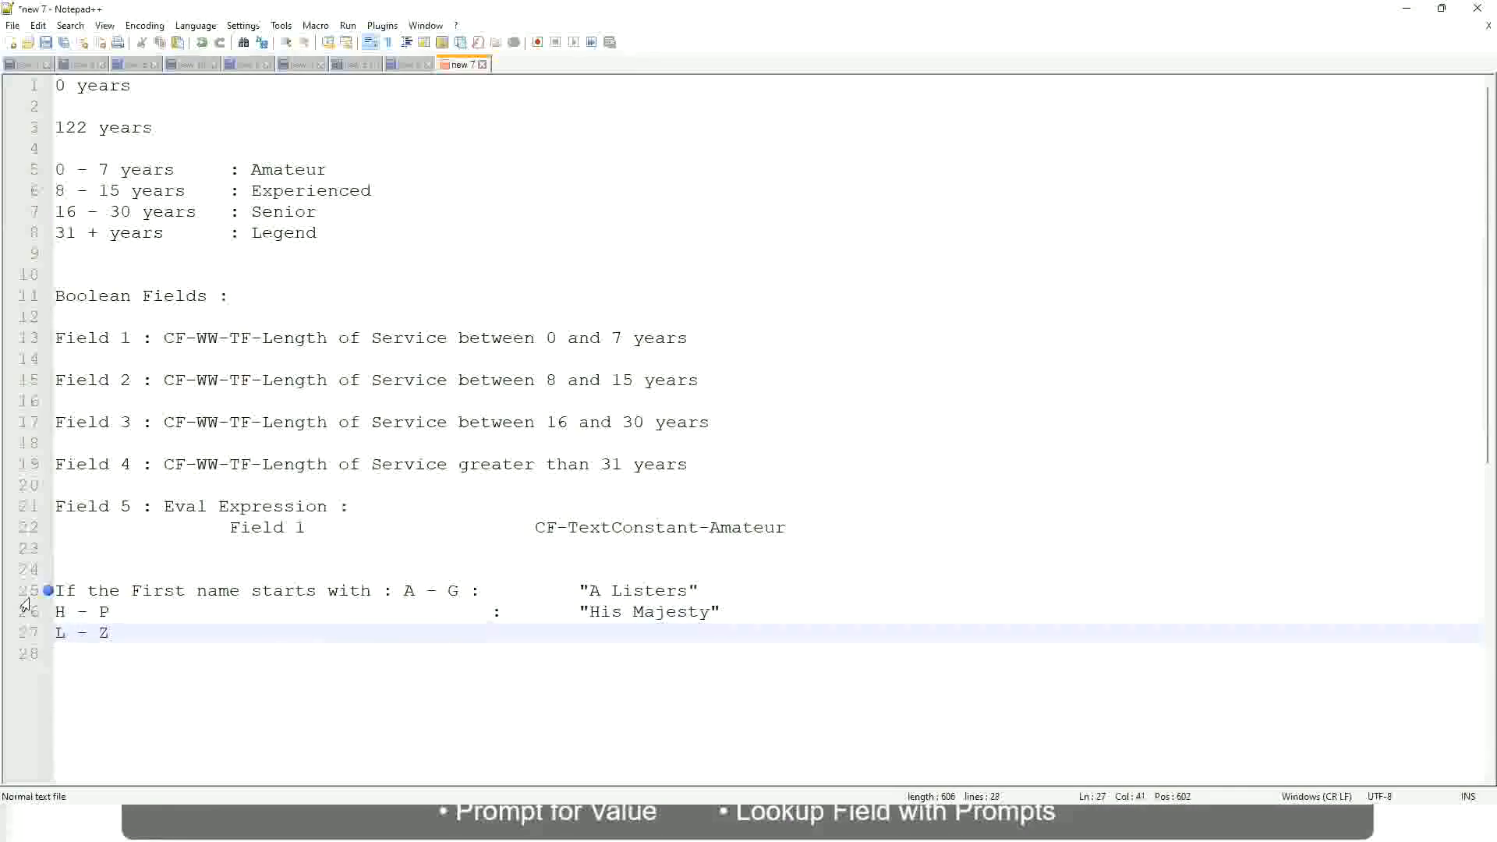
text(:)
key(Tab)
key(Tab)
text("Lords)
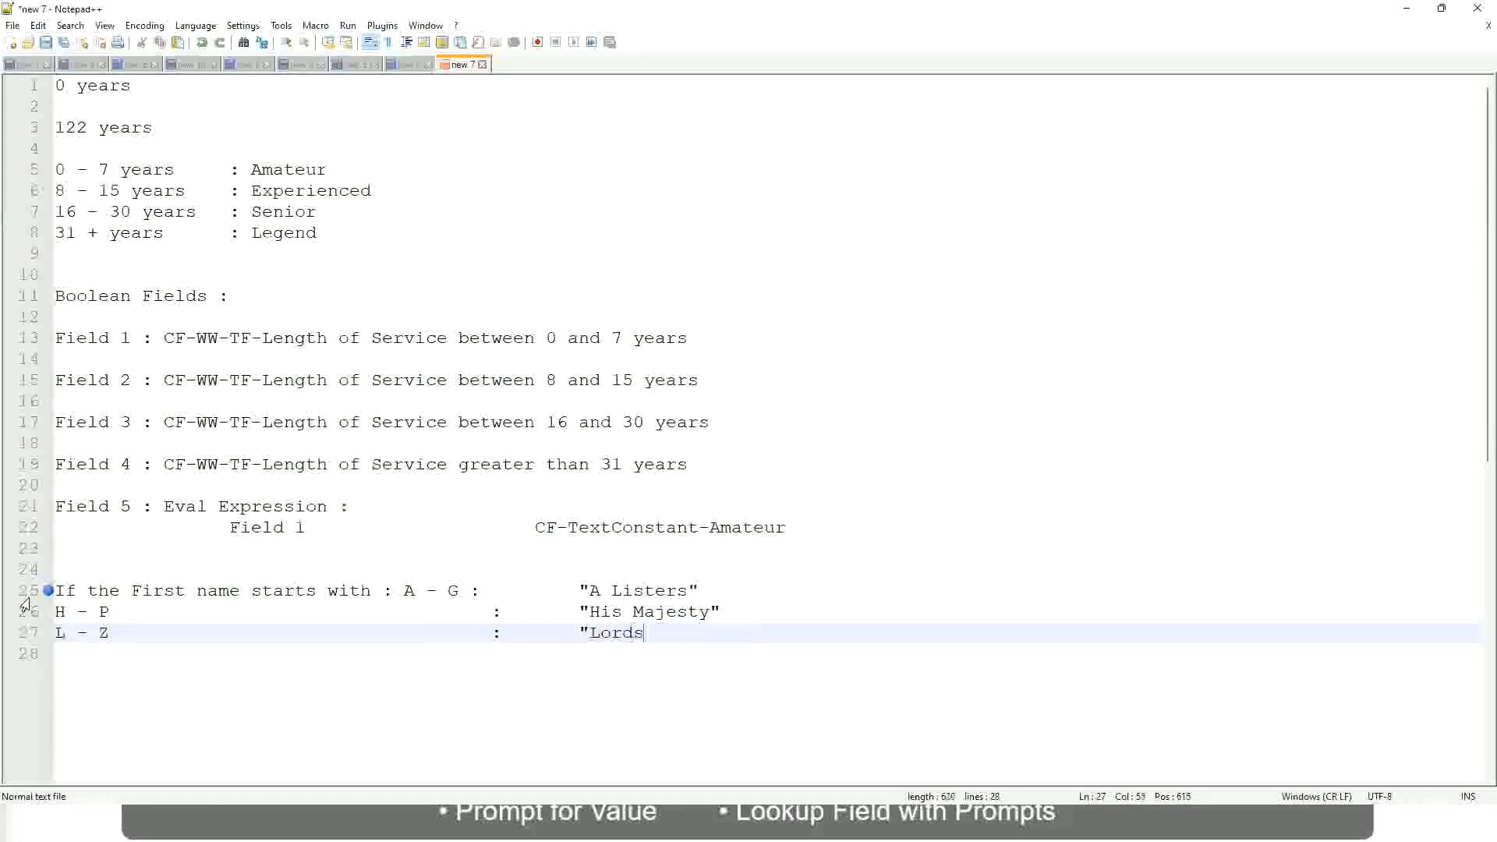
text(")
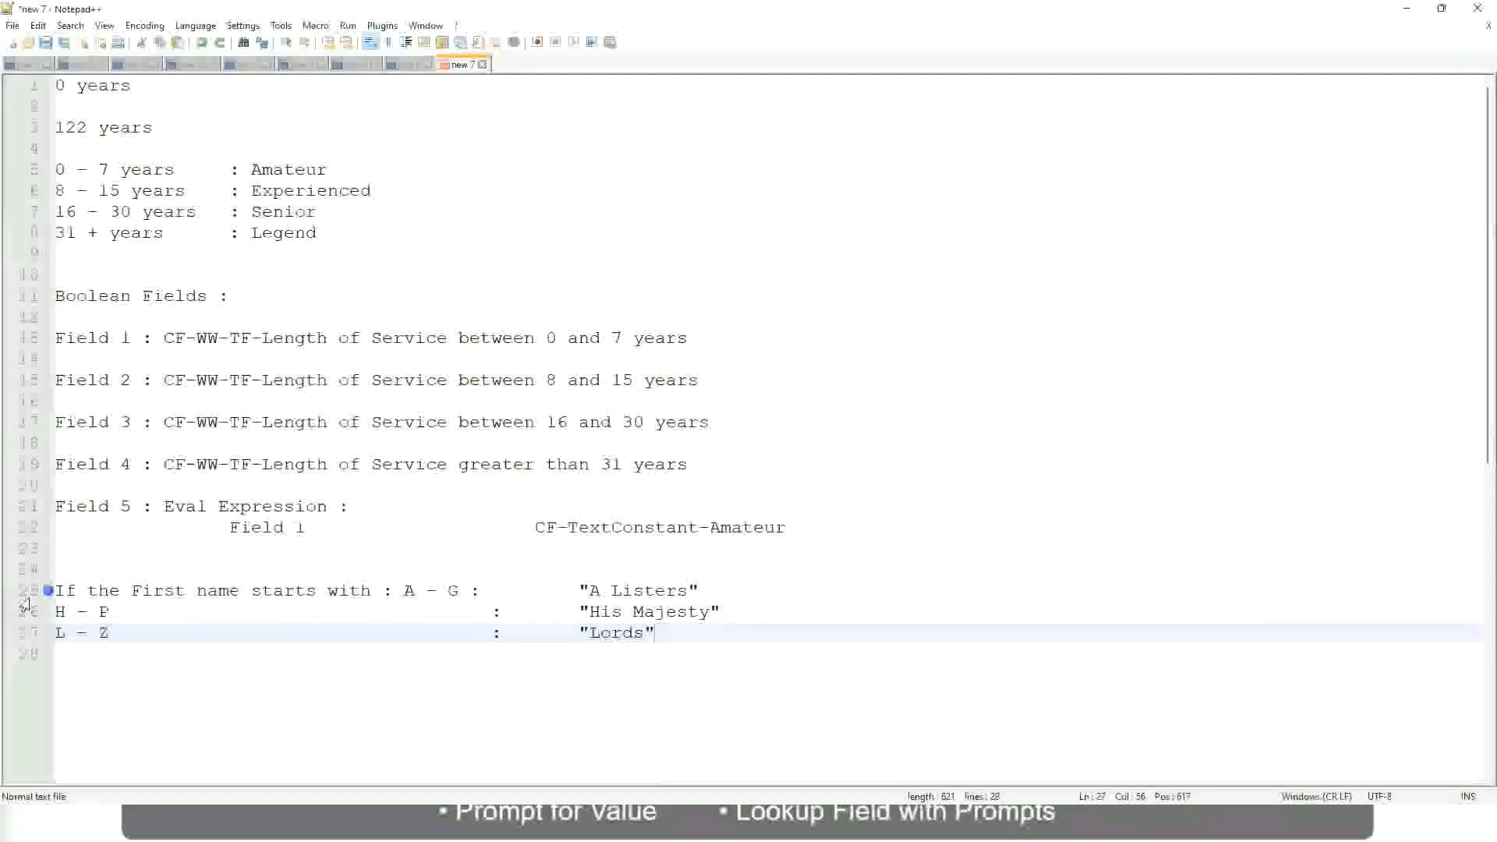
- Replace the three first-name rule lines, starting at line 25, with a new line beginning with "If"
key(End)
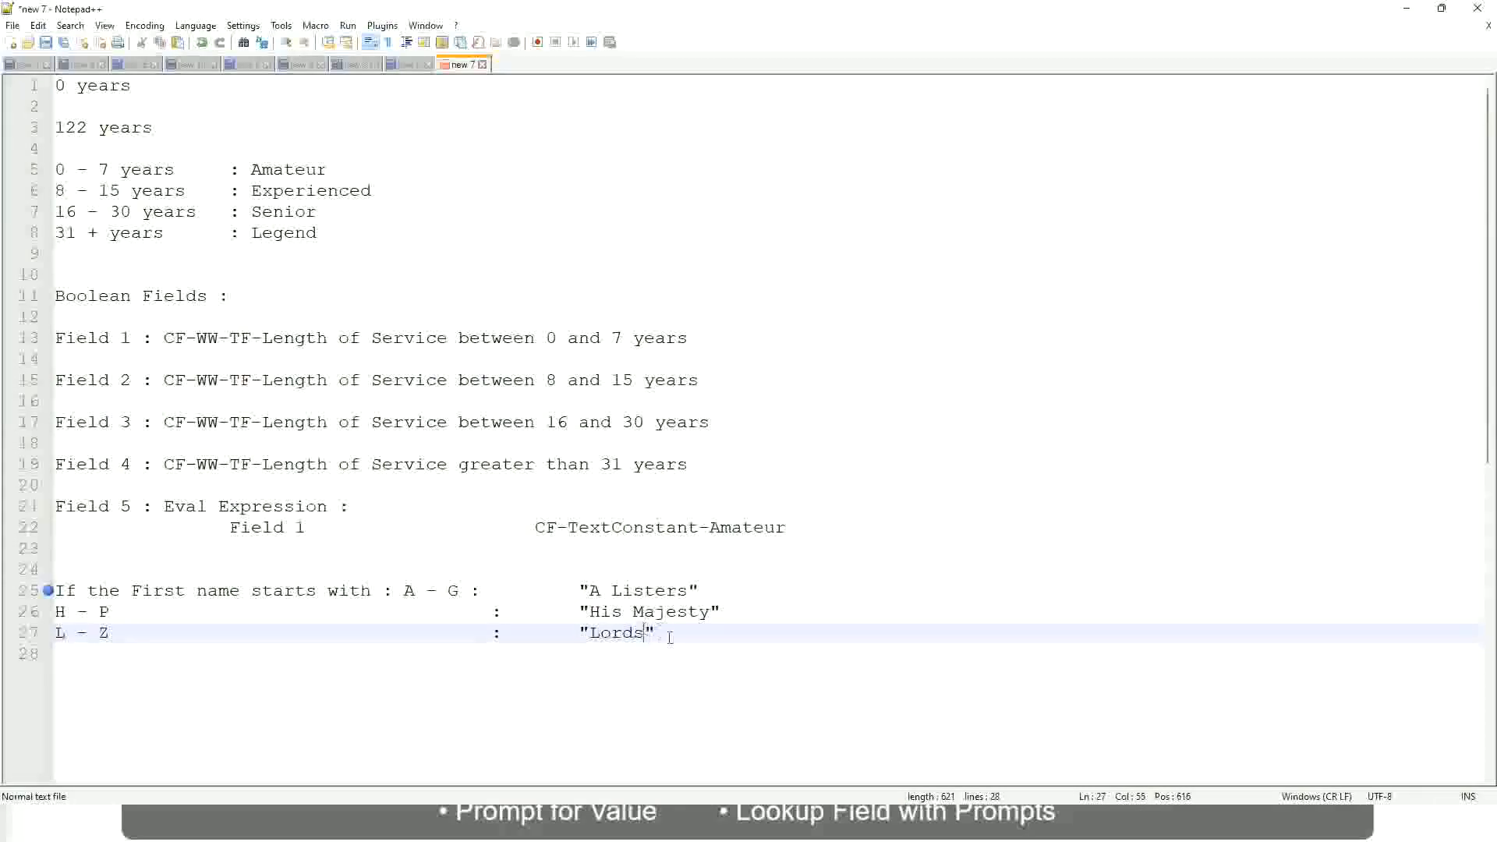
drag(649, 633, 692, 590)
click(615, 590)
click(675, 616)
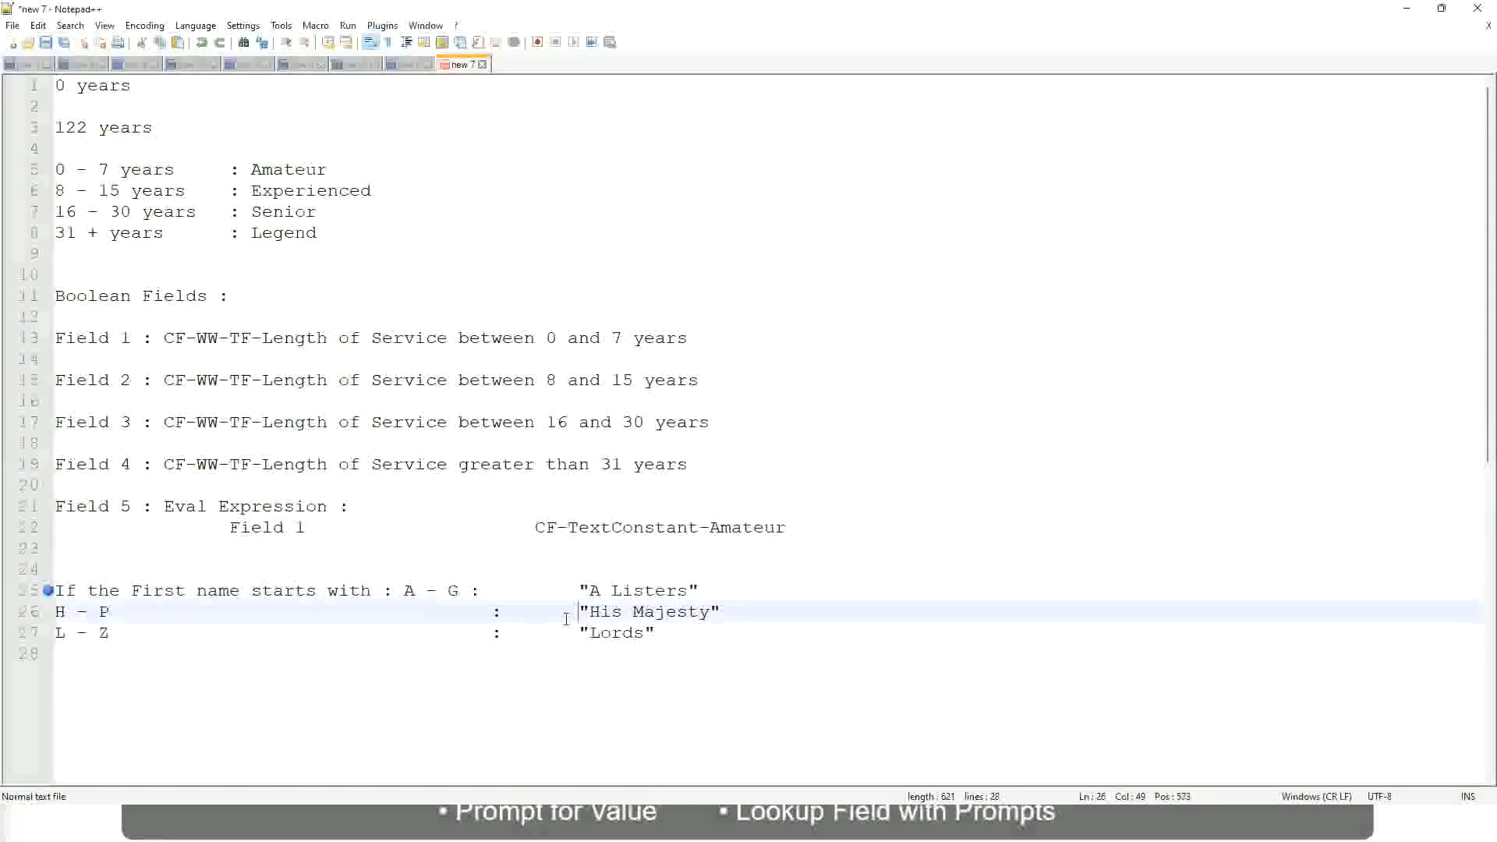
drag(680, 641, 51, 593)
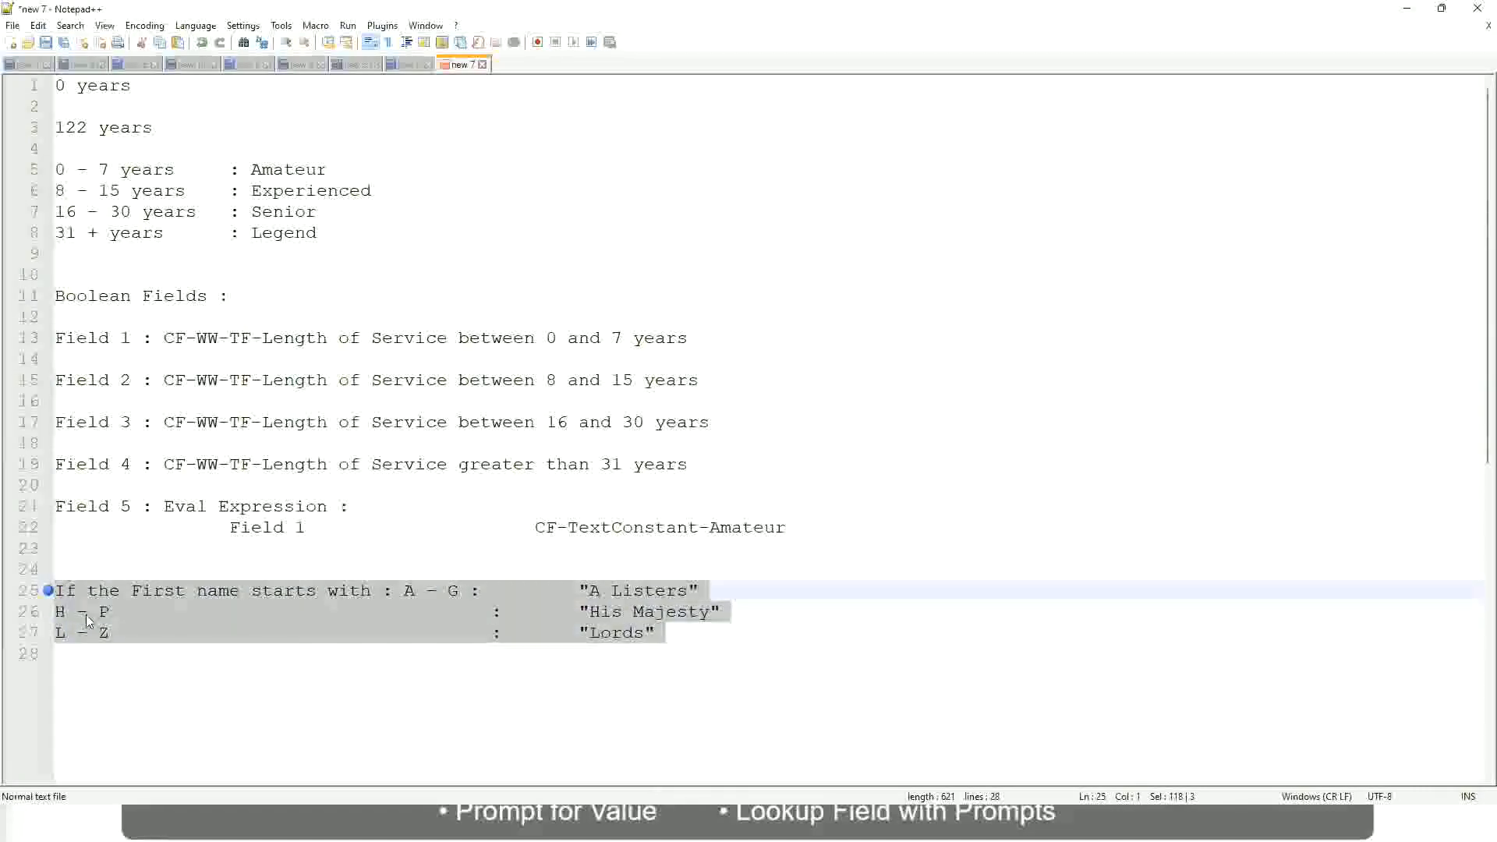
text(If )
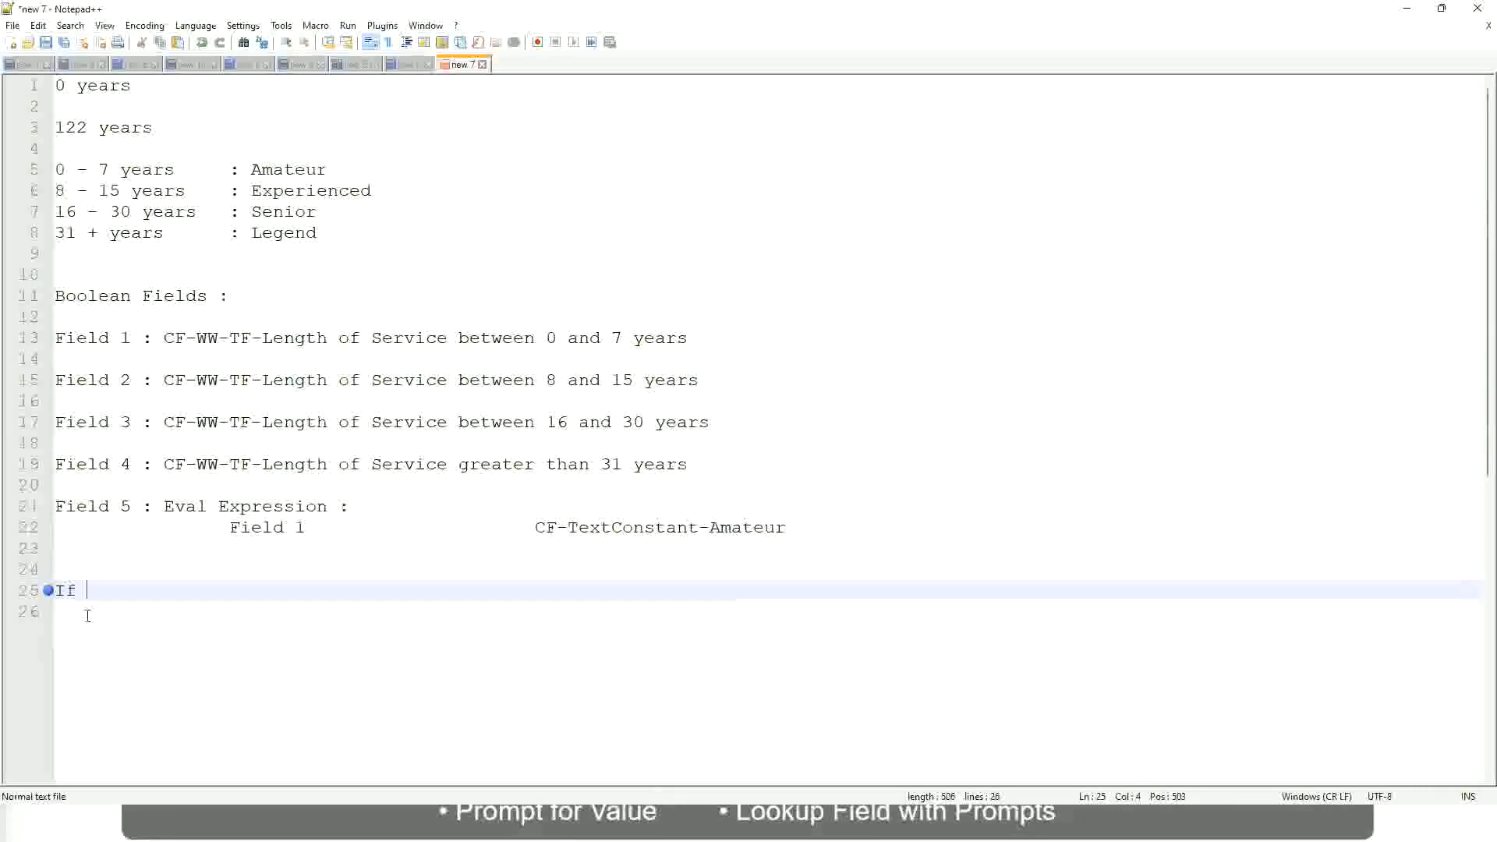
text(Prior E)
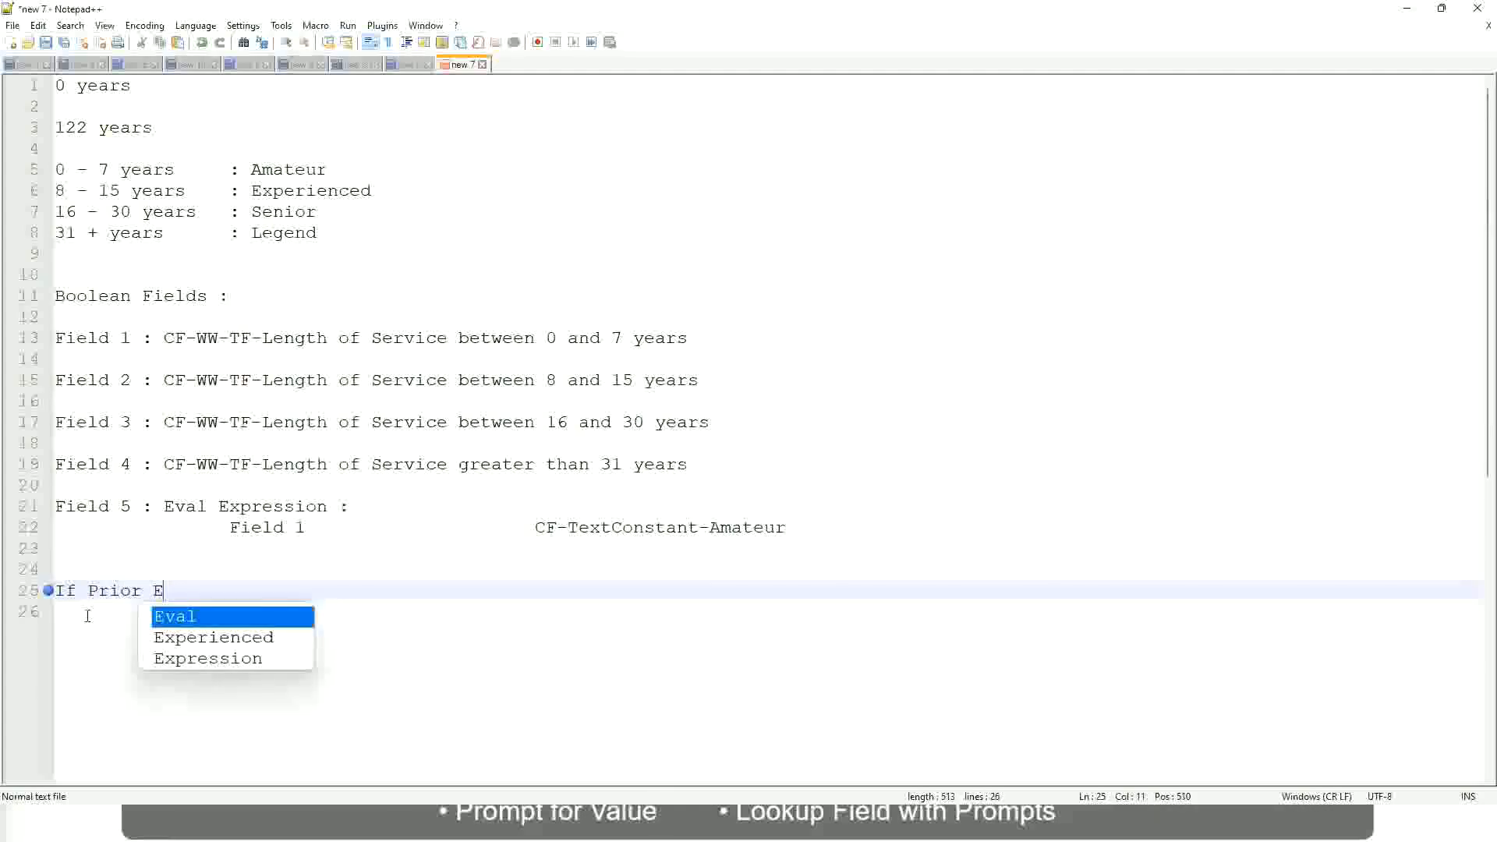
text(xperience)
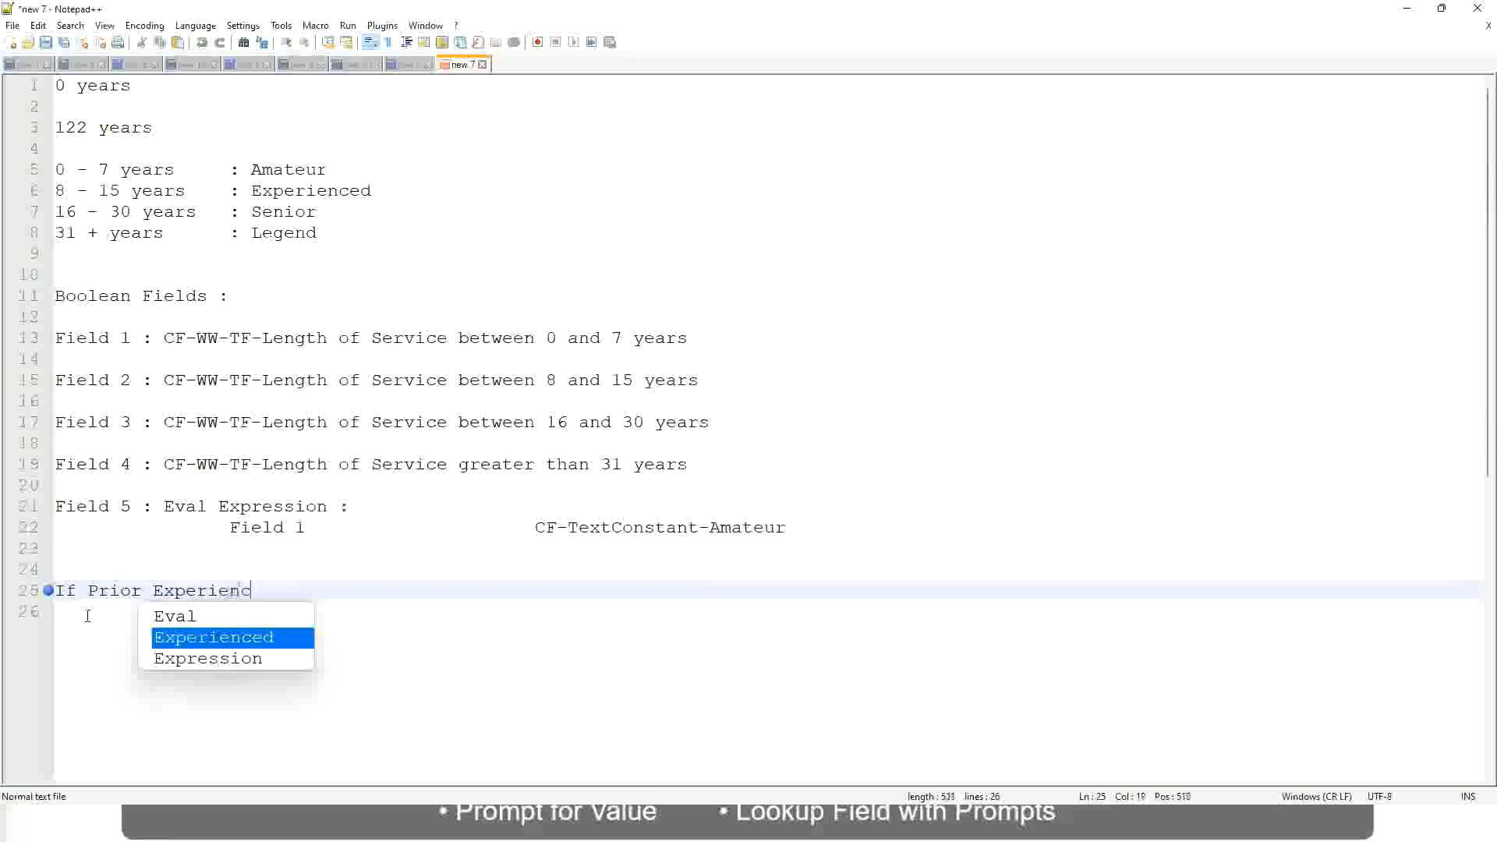
key(BackSpace)
key(BackSpace)
key(BackSpace)
key(BackSpace)
key(BackSpace)
key(BackSpace)
key(BackSpace)
key(BackSpace)
key(BackSpace)
key(BackSpace)
key(BackSpace)
key(BackSpace)
key(BackSpace)
key(BackSpace)
key(BackSpace)
key(BackSpace)
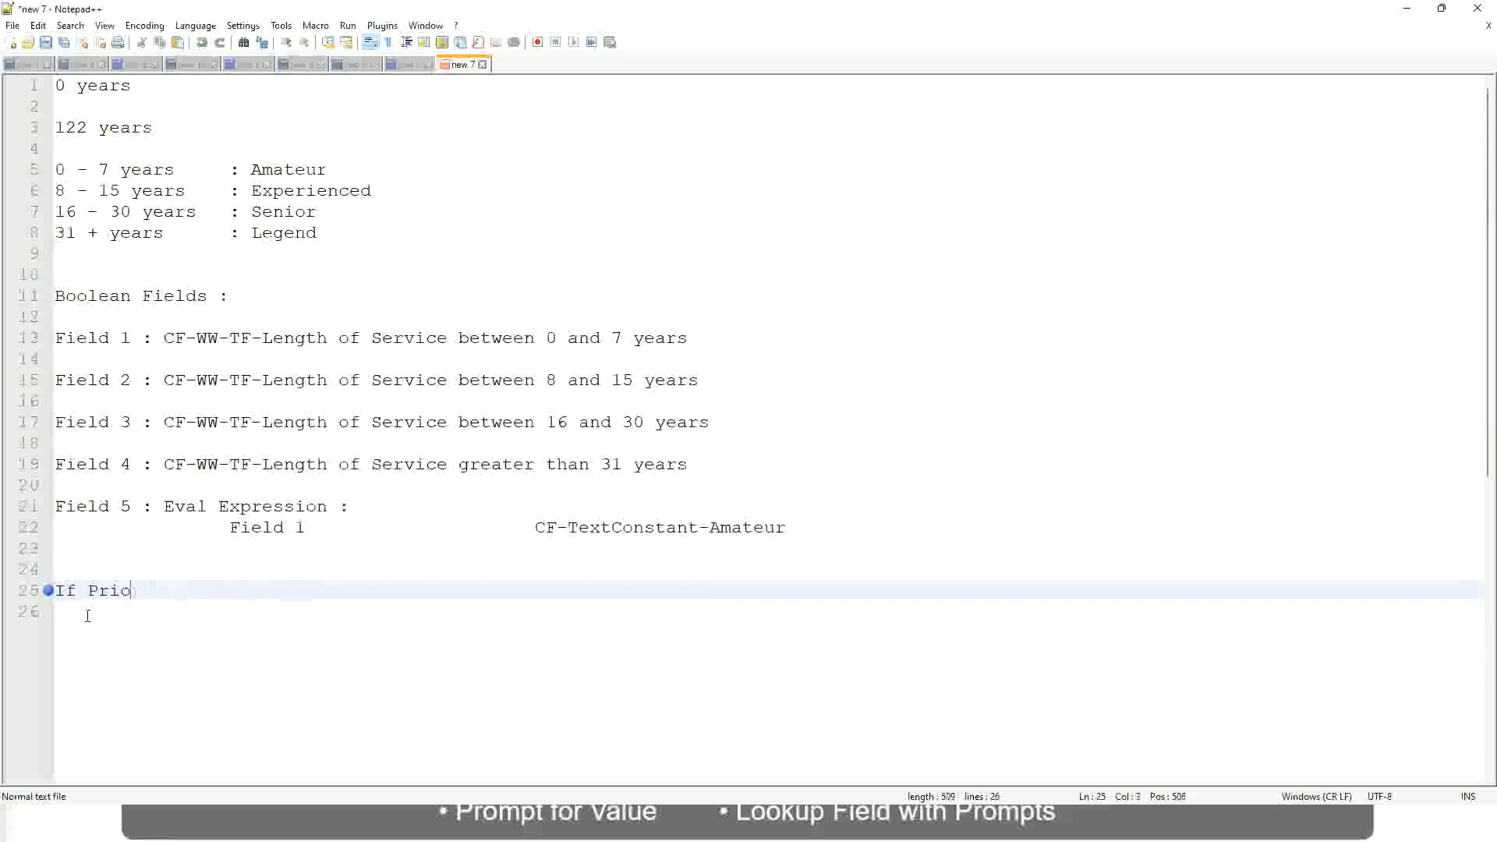
text(Job )
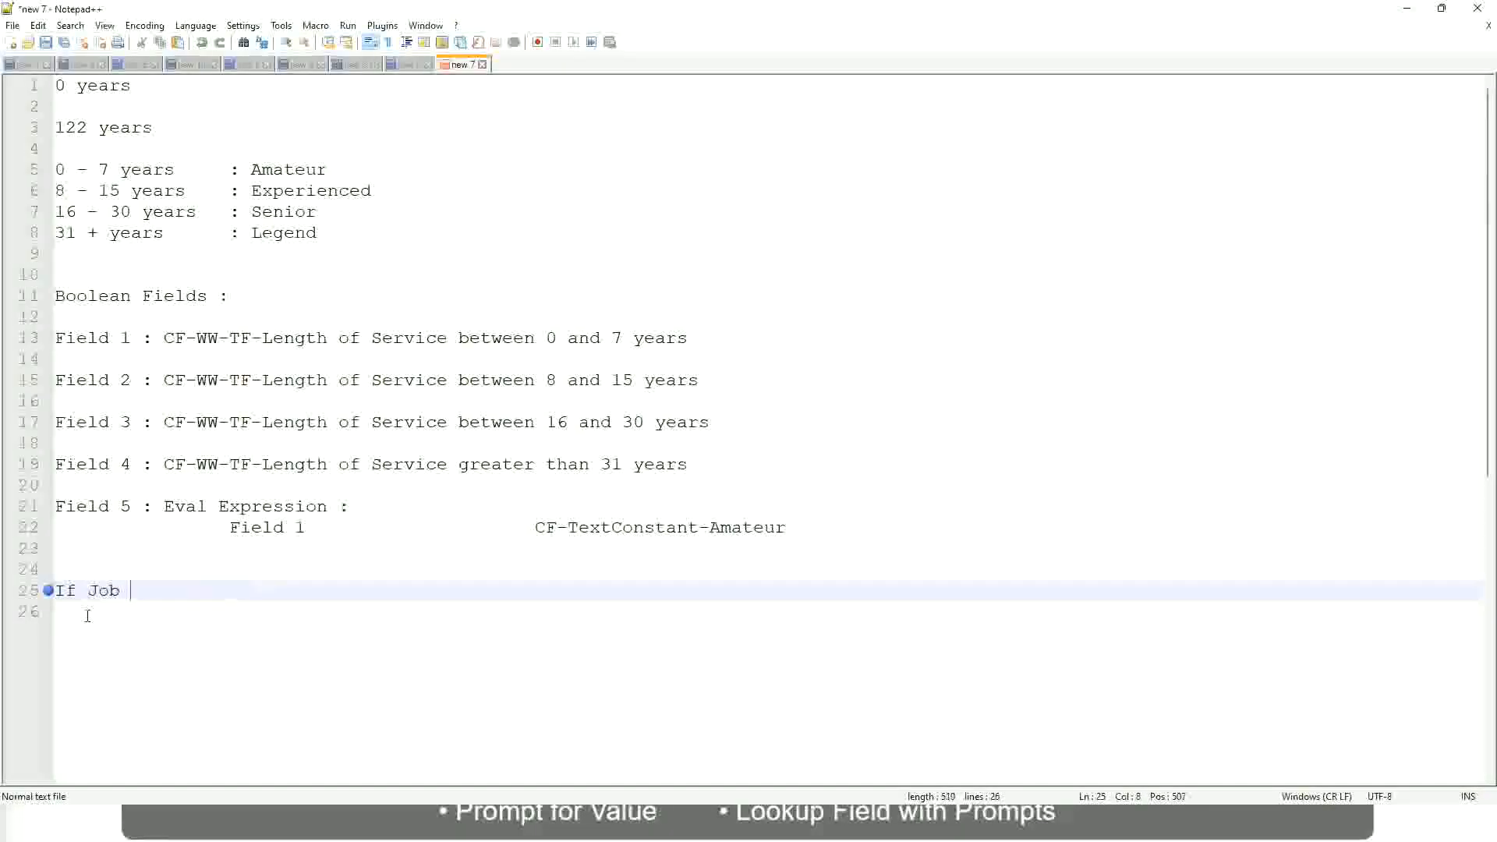
text(Profile is )
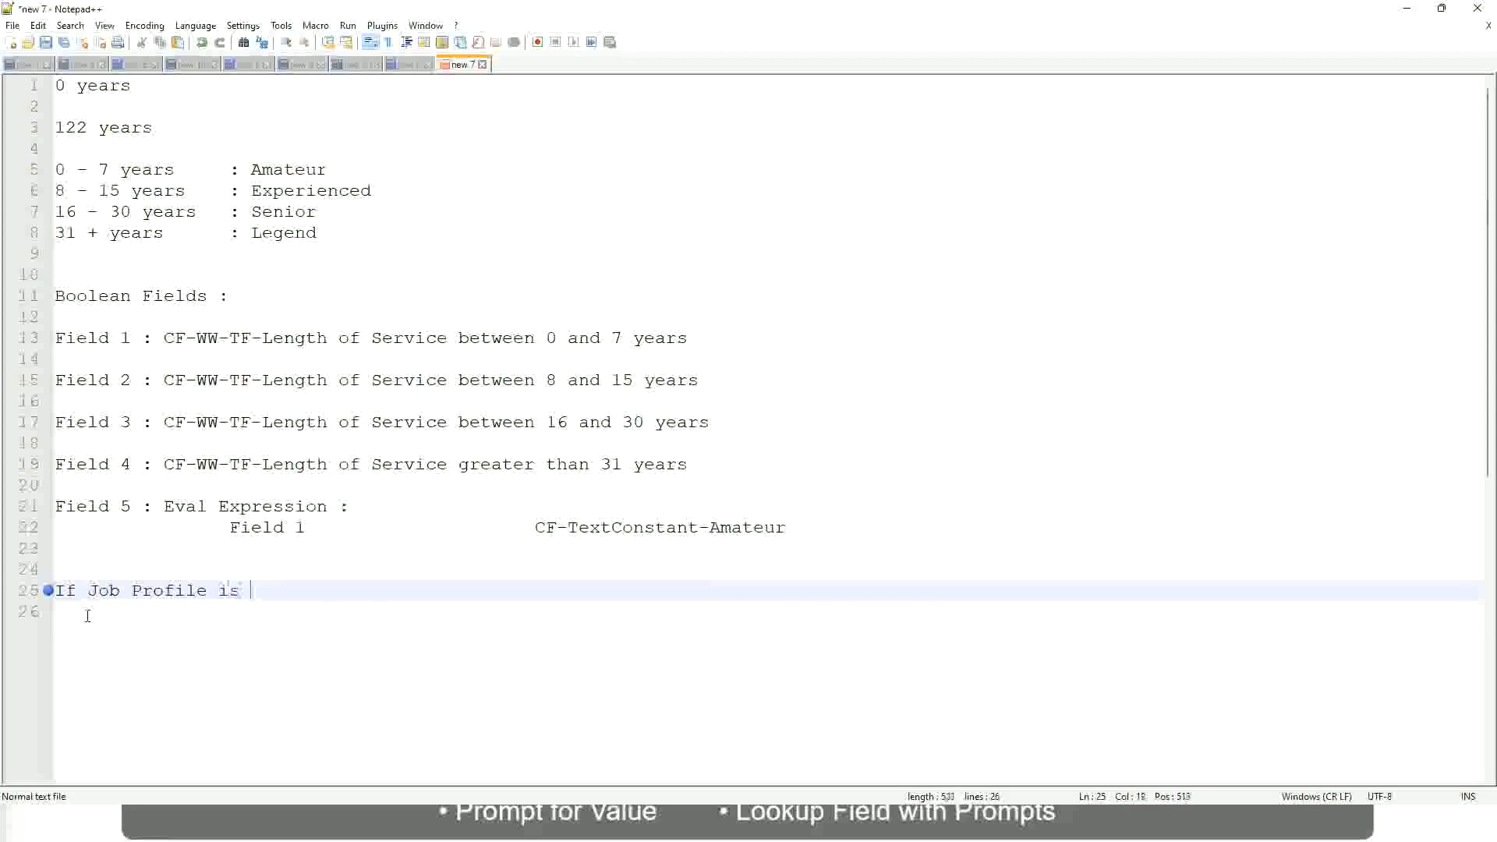
text(: Manager)
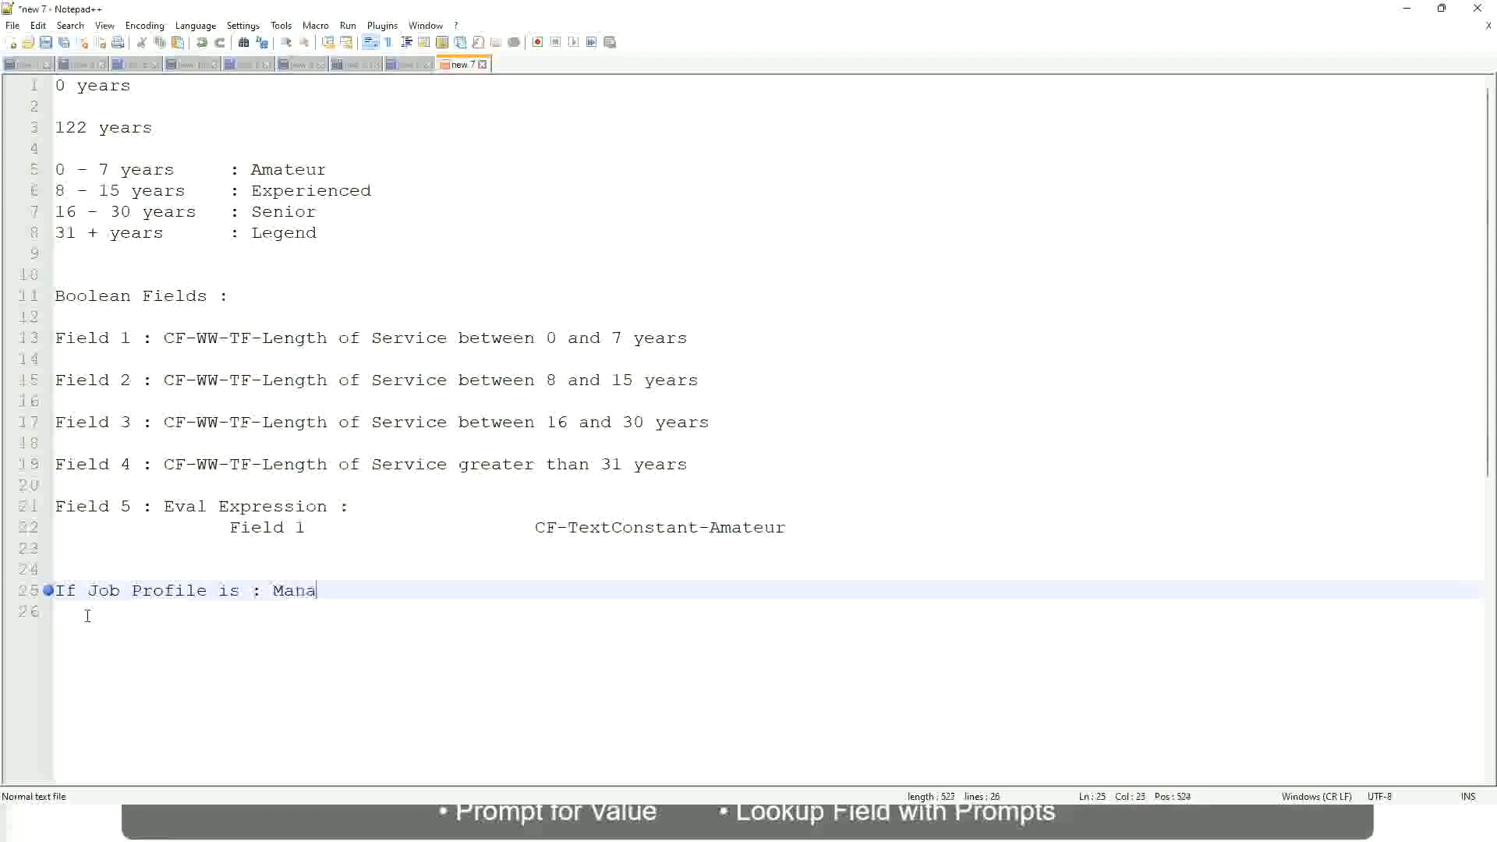
key(BackSpace)
key(BackSpace)
key(BackSpace)
key(BackSpace)
key(BackSpace)
key(BackSpace)
key(BackSpace)
key(BackSpace)
key(BackSpace)
key(BackSpace)
key(BackSpace)
key(BackSpace)
key(BackSpace)
key(BackSpace)
key(BackSpace)
key(BackSpace)
key(BackSpace)
key(BackSpace)
key(BackSpace)
key(BackSpace)
- Continue the condition on line 25 so it reads "If Management Level is Manager or Above"
text(Manage)
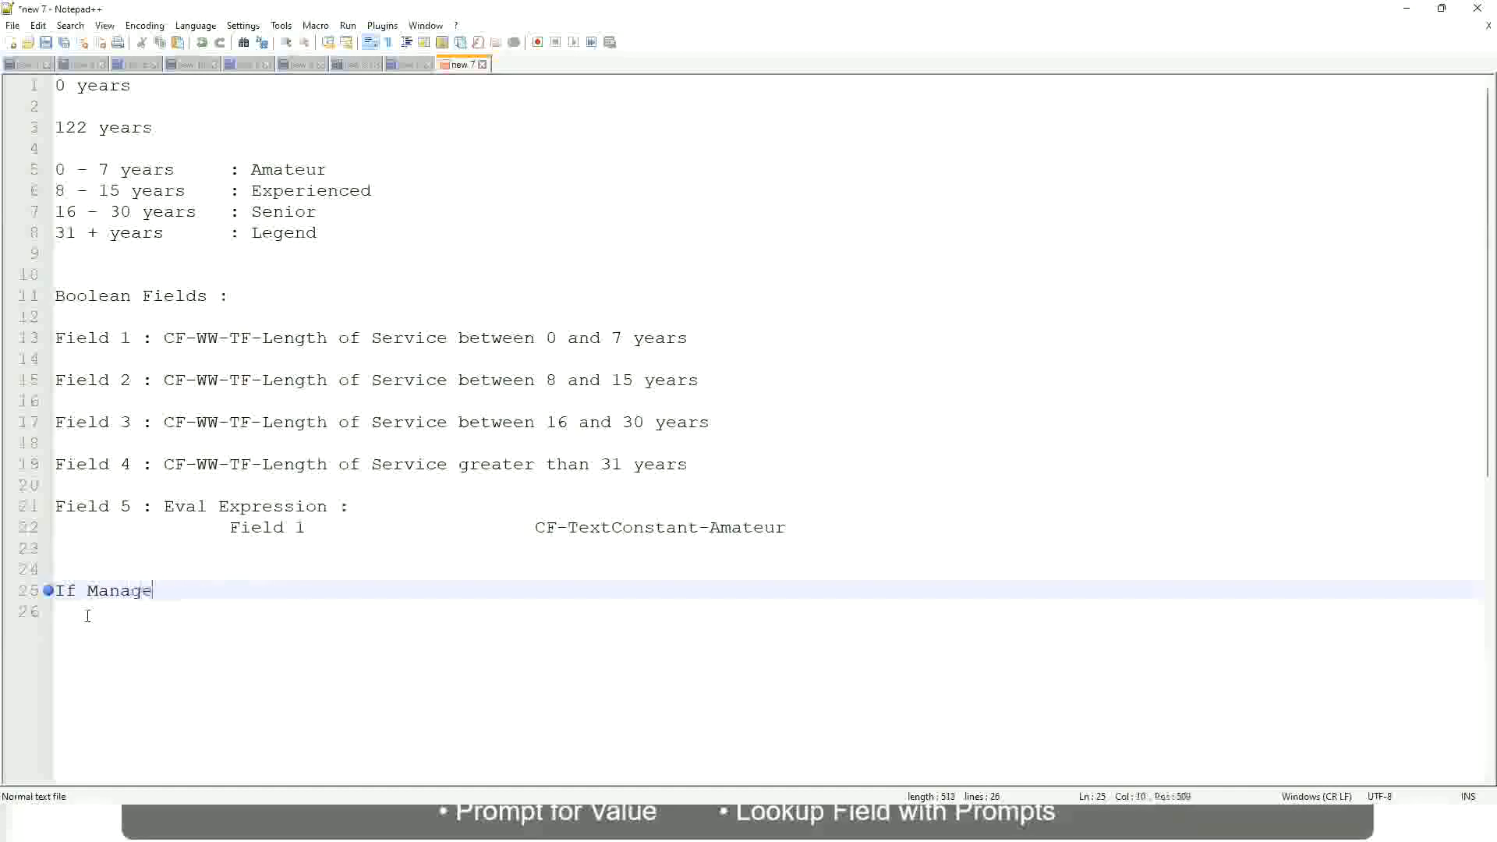
text(ment Level )
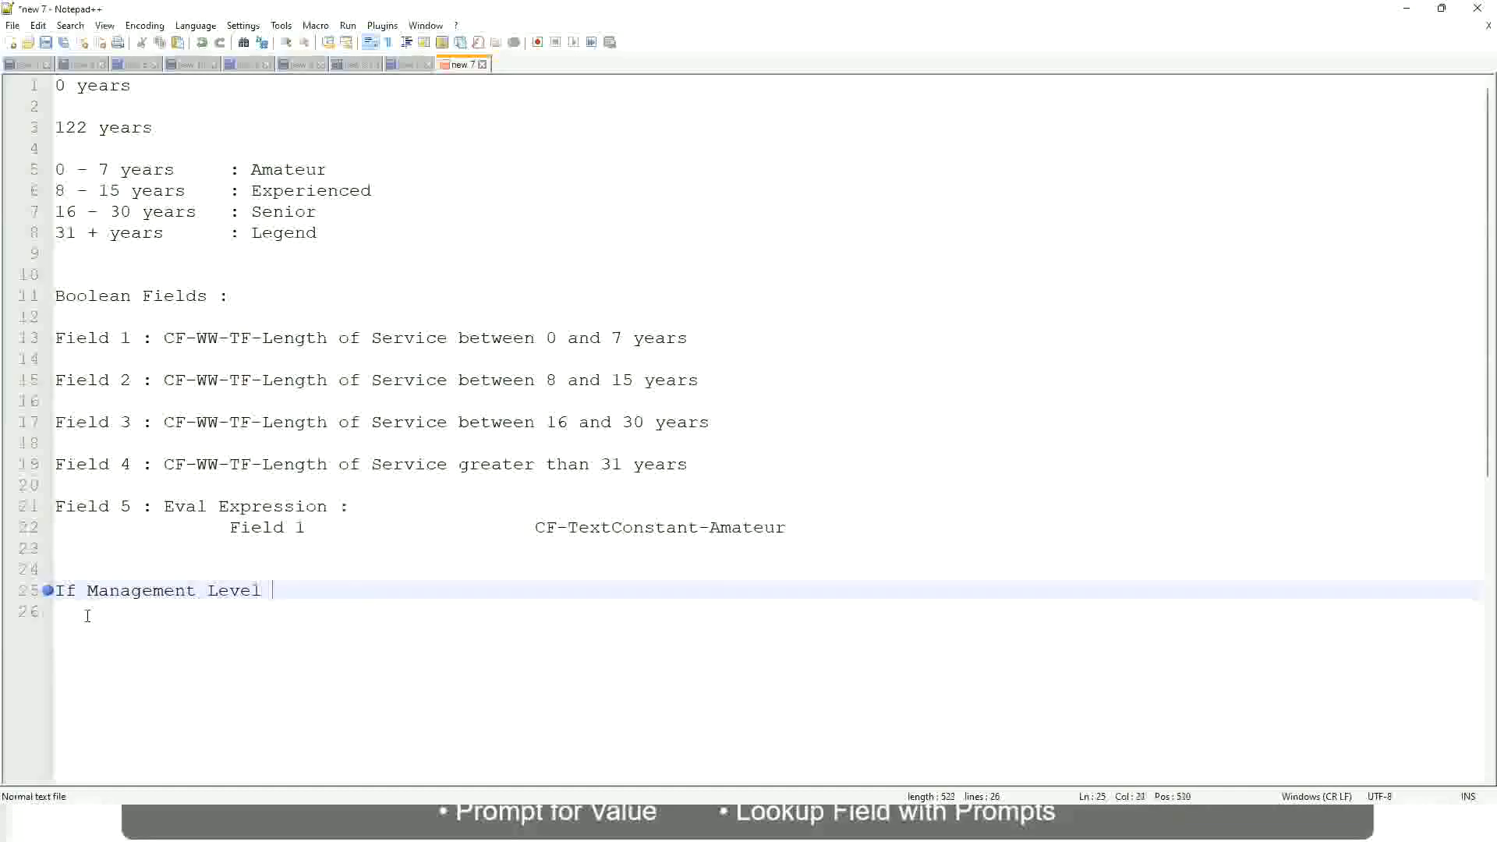
text(is Manager or Above)
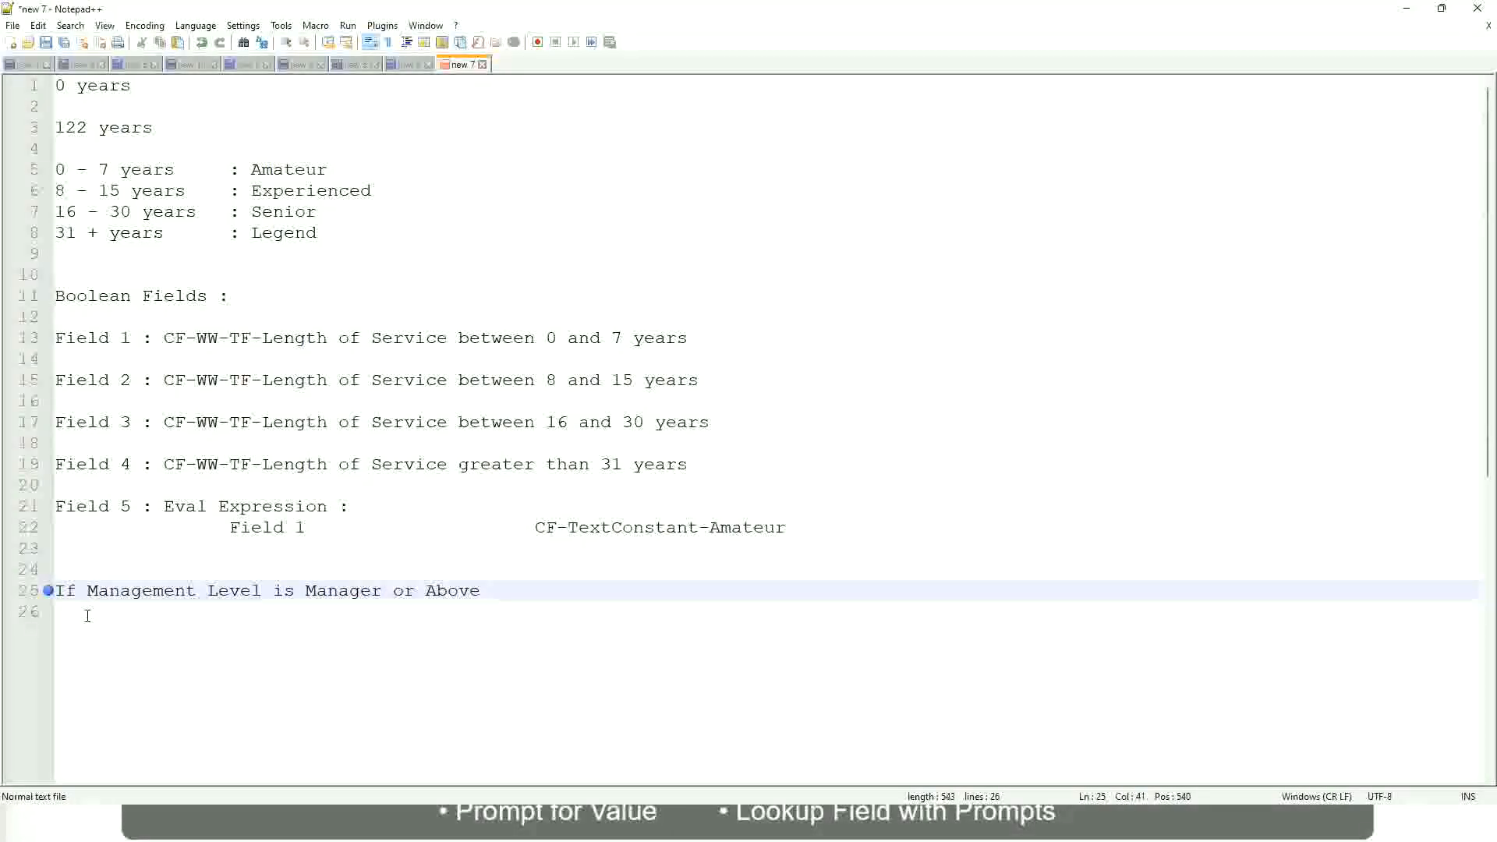
- Add the outcome "Proposed Allowance Plan : Car Allowance" on the same line, spaced well after the condition
key(Tab)
key(Tab)
key(Tab)
key(Tab)
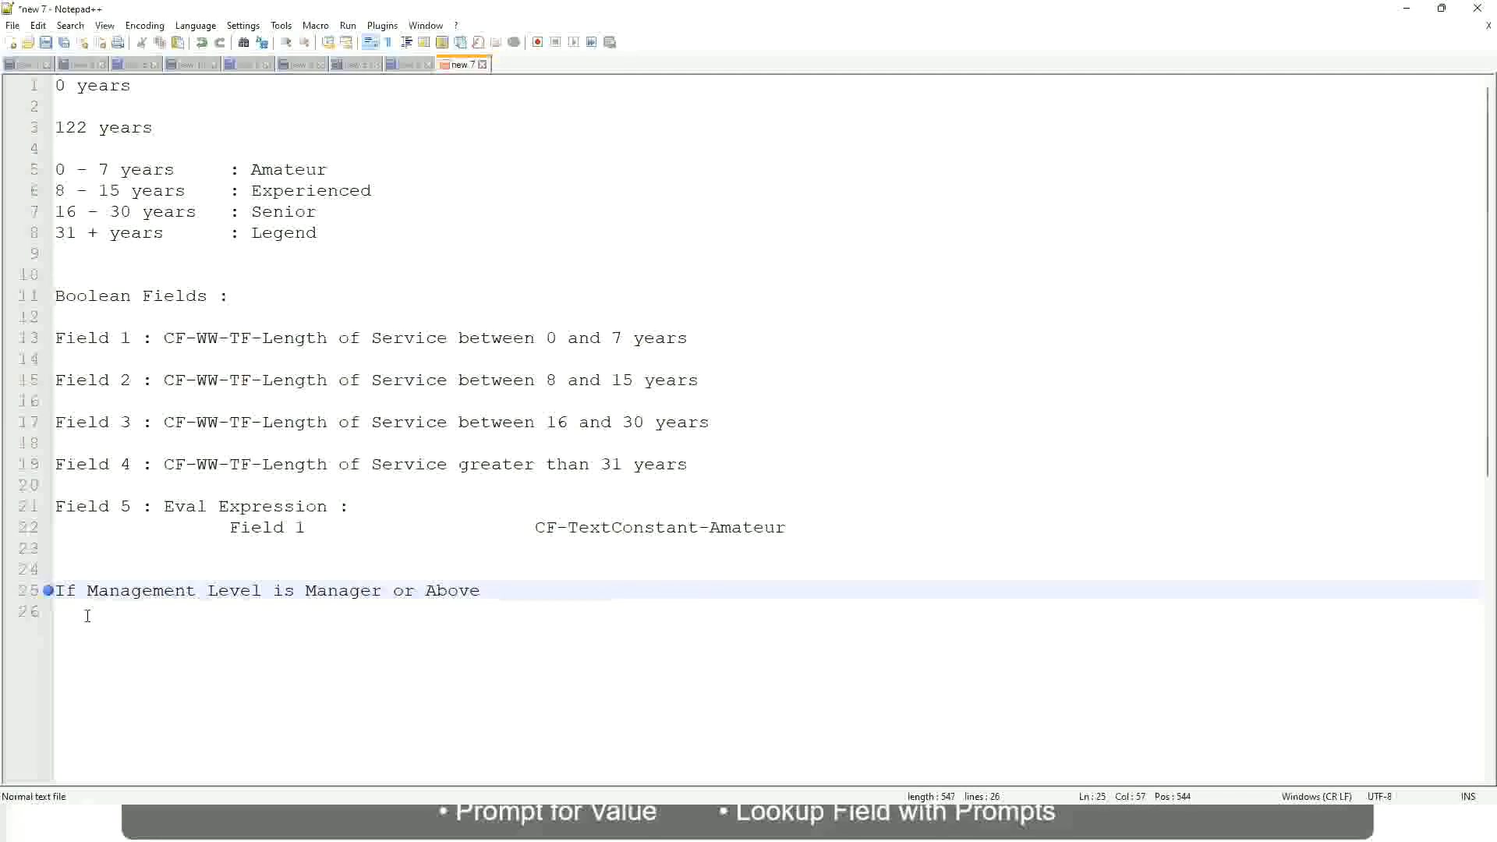
key(Tab)
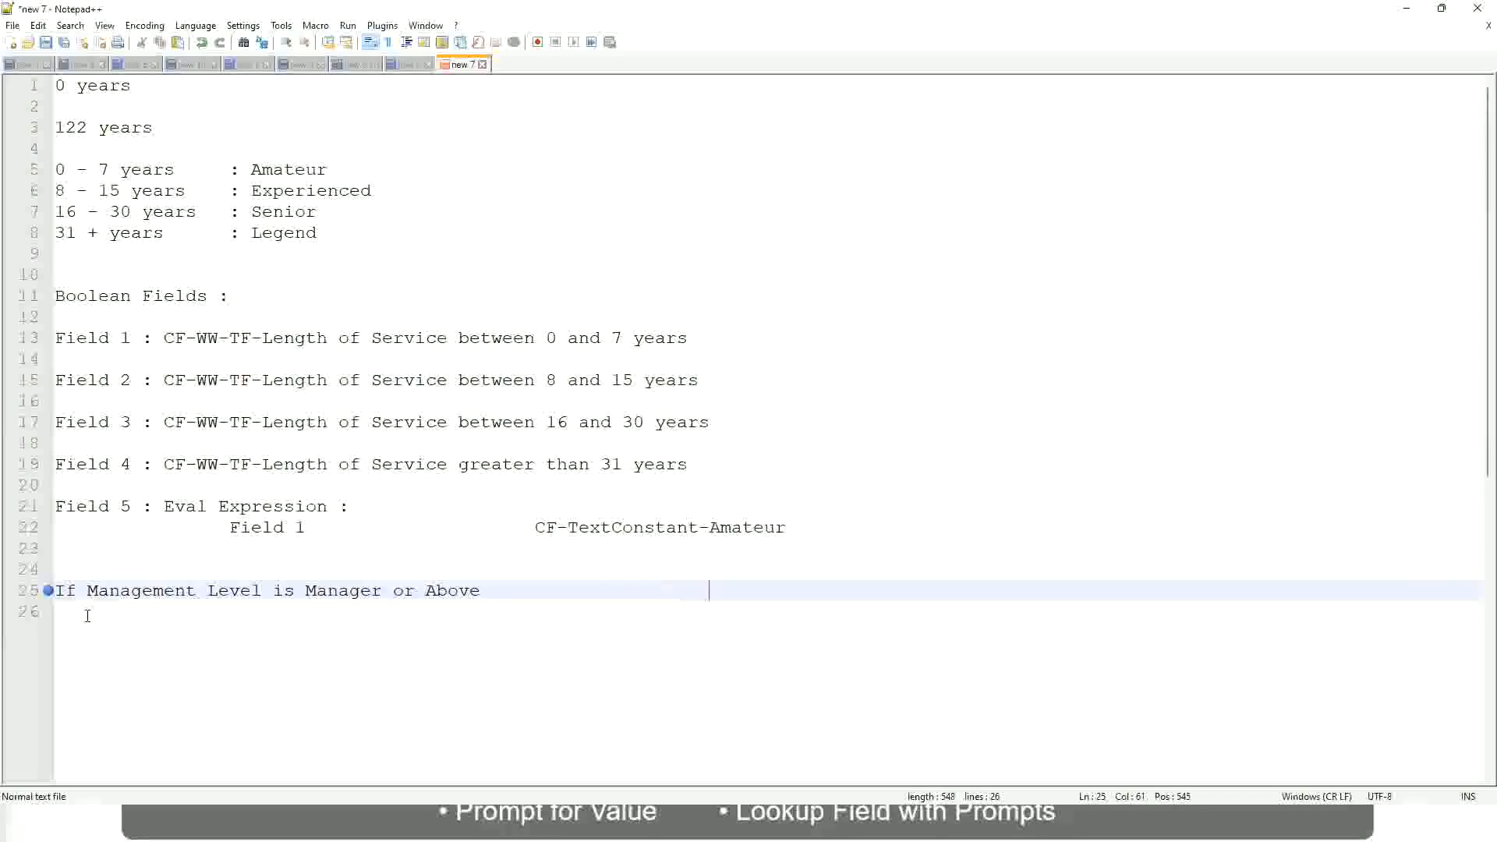
text(Proposed)
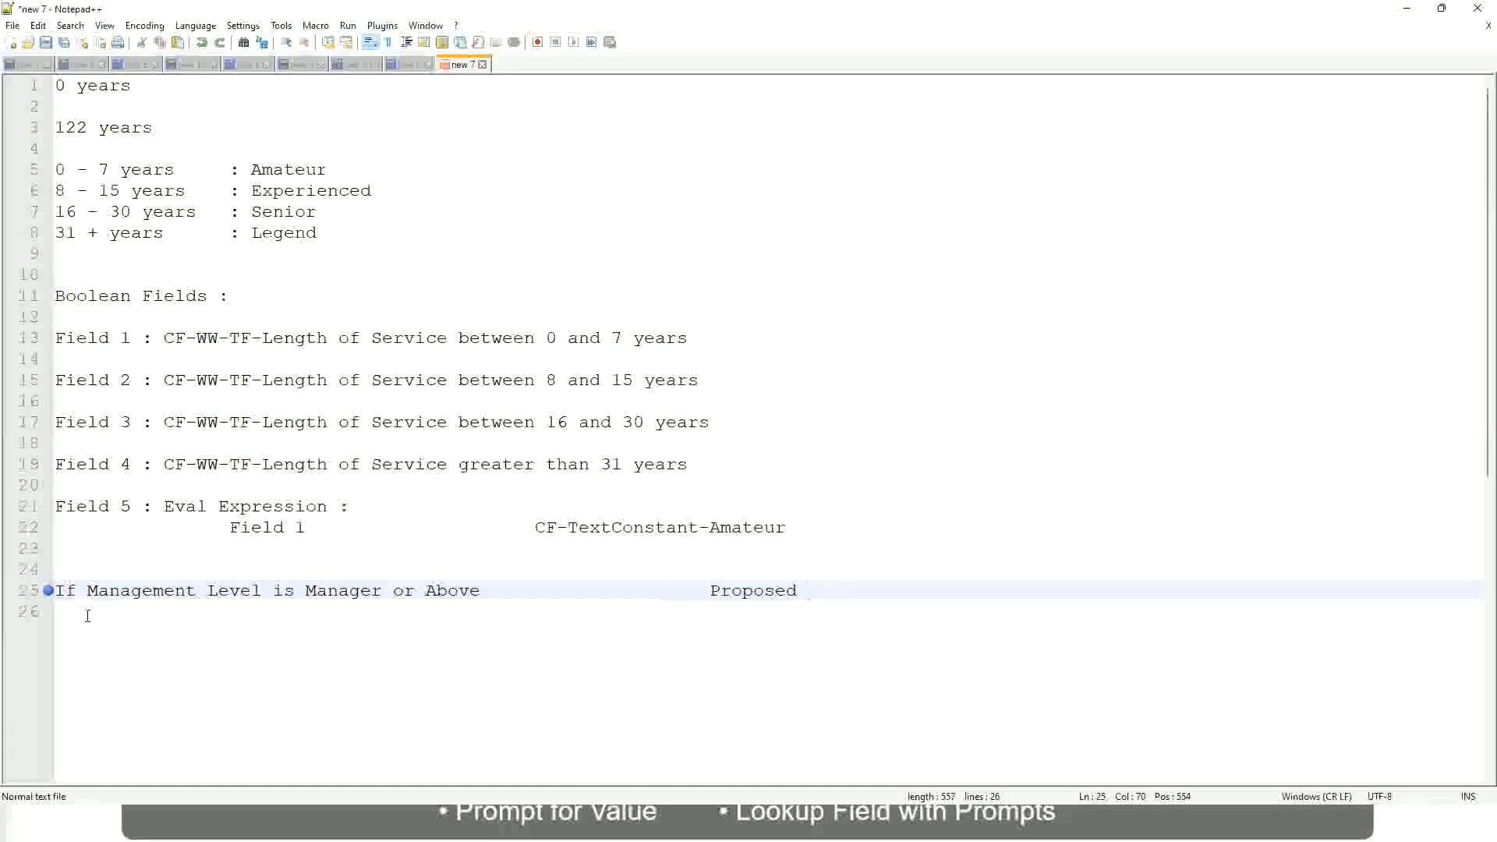
text(Allowance Plan)
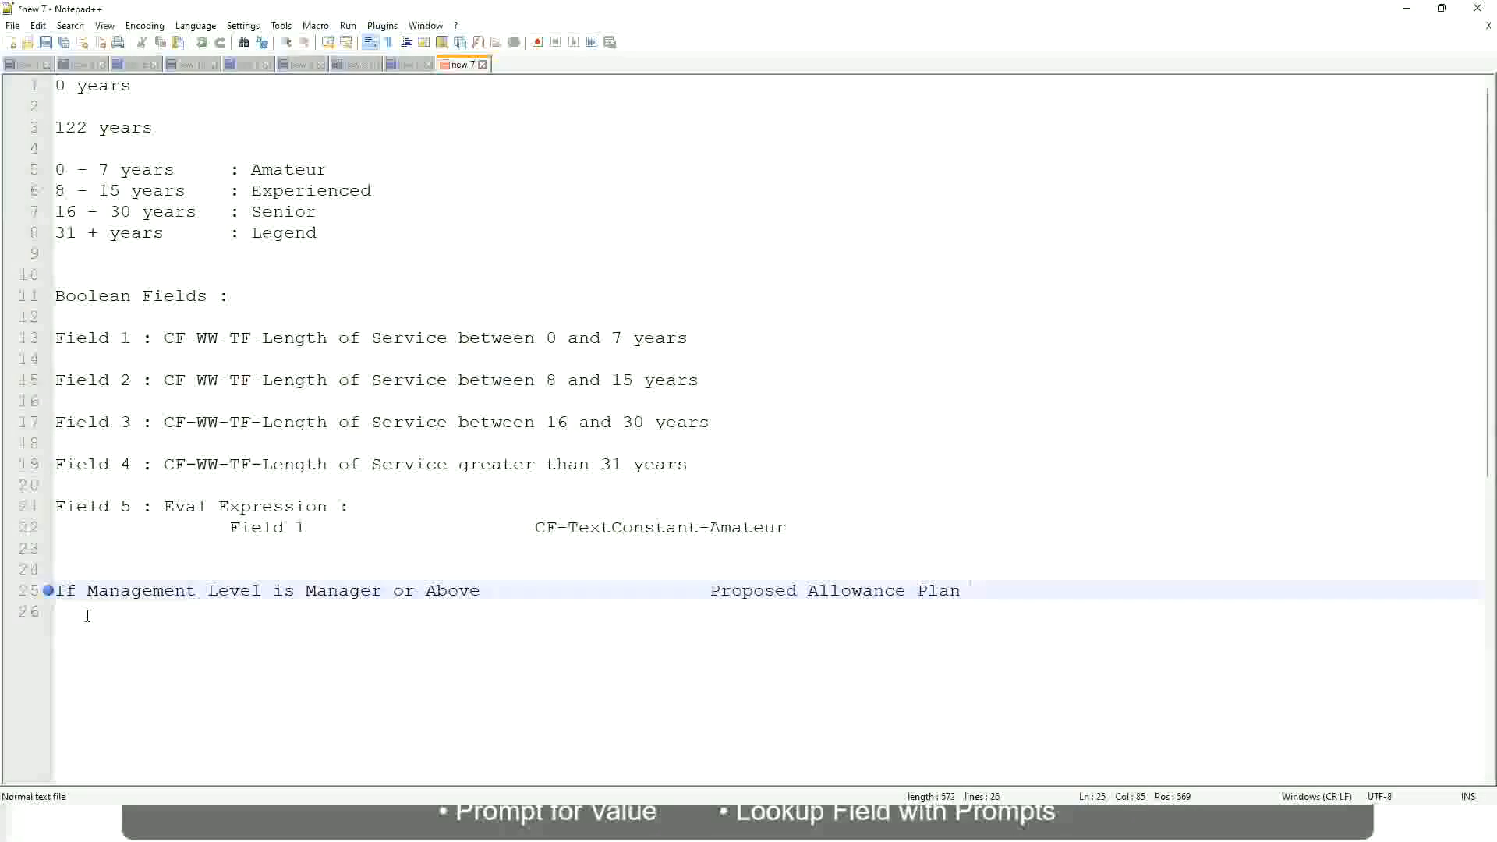
text(: Car Allowance)
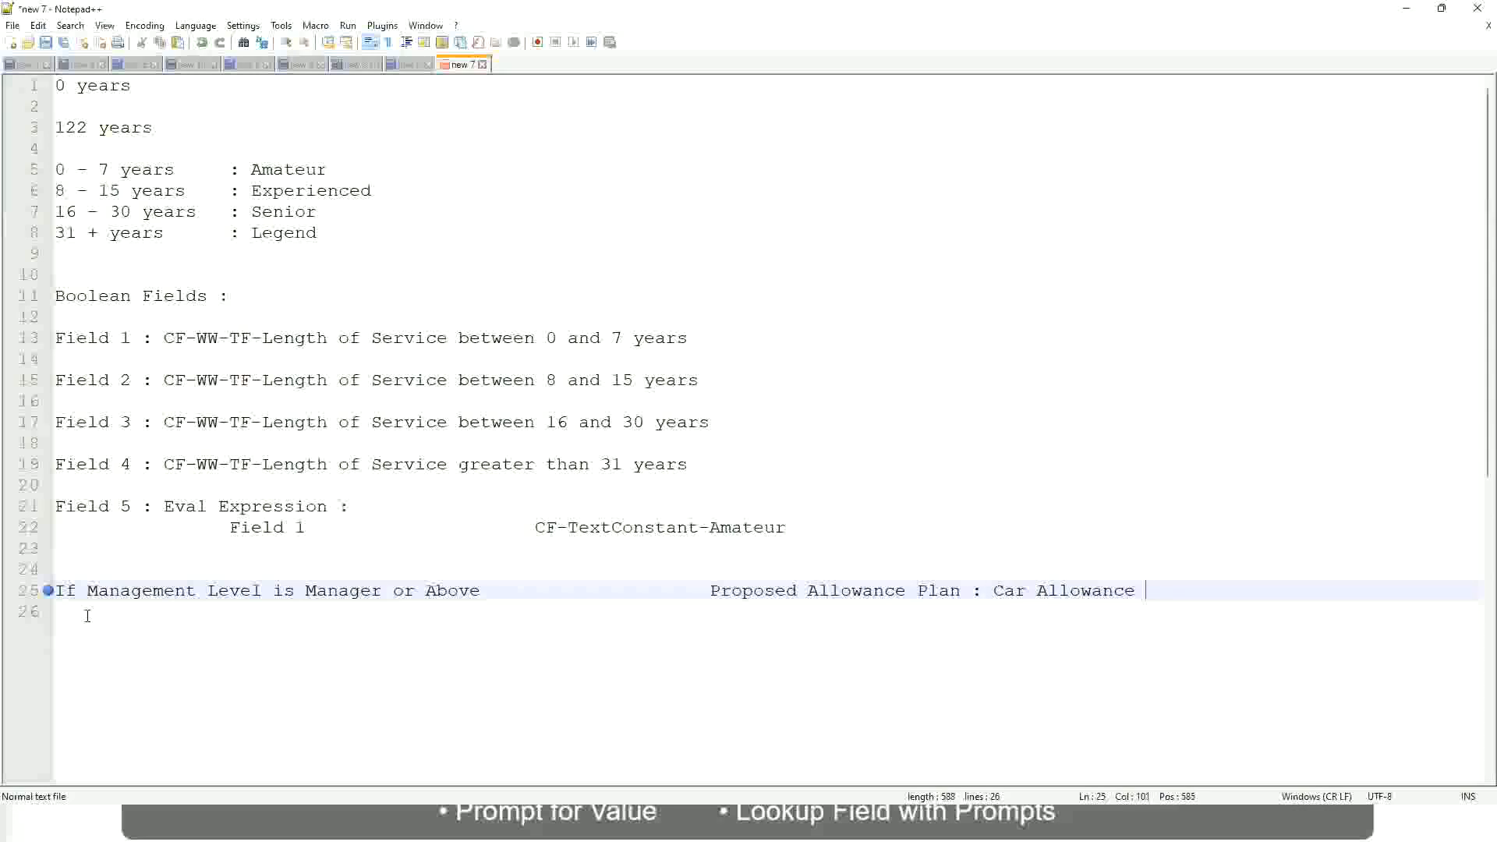
- Start a second rule on line 26 with the text "If Management Level is"
key(Return)
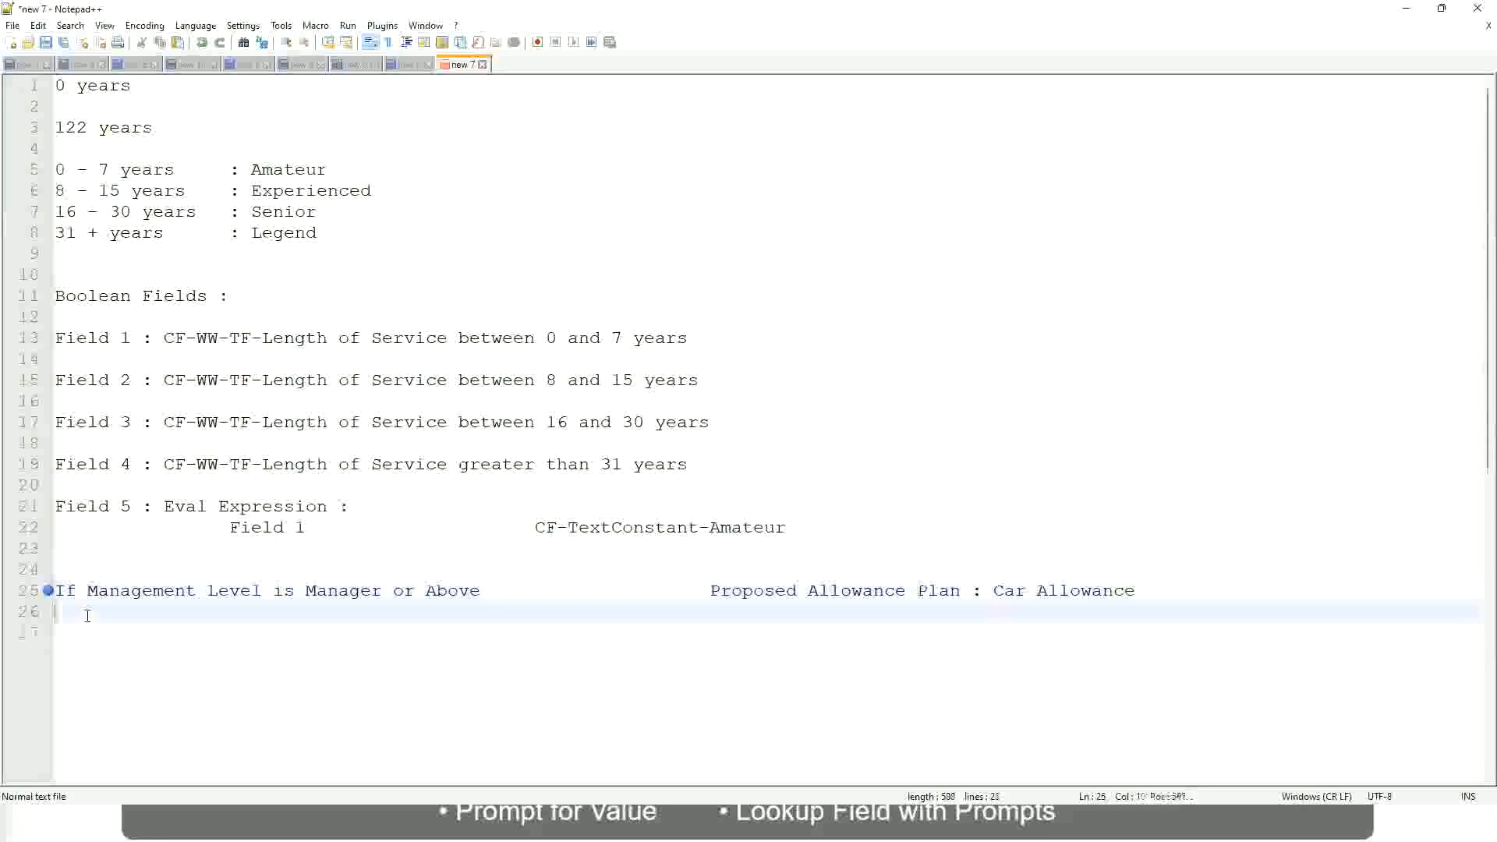
text(If Management Level is)
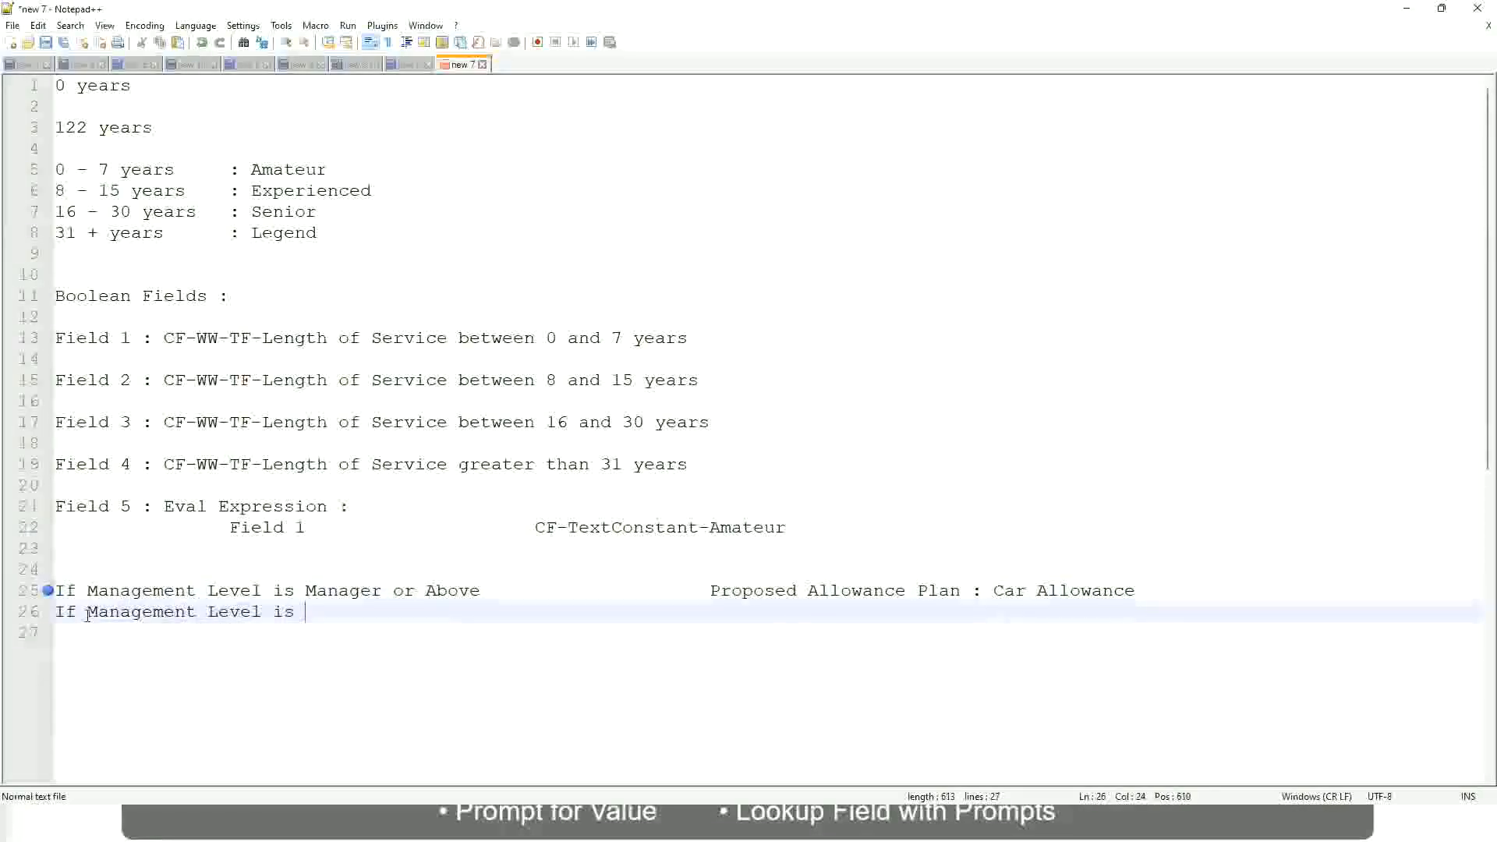
- Remove "or Above" from the condition on line 25 so it reads "If Management Level is Manager"
key(Up)
key(Right)
key(Right)
key(Right)
key(Right)
key(Right)
key(Right)
key(Right)
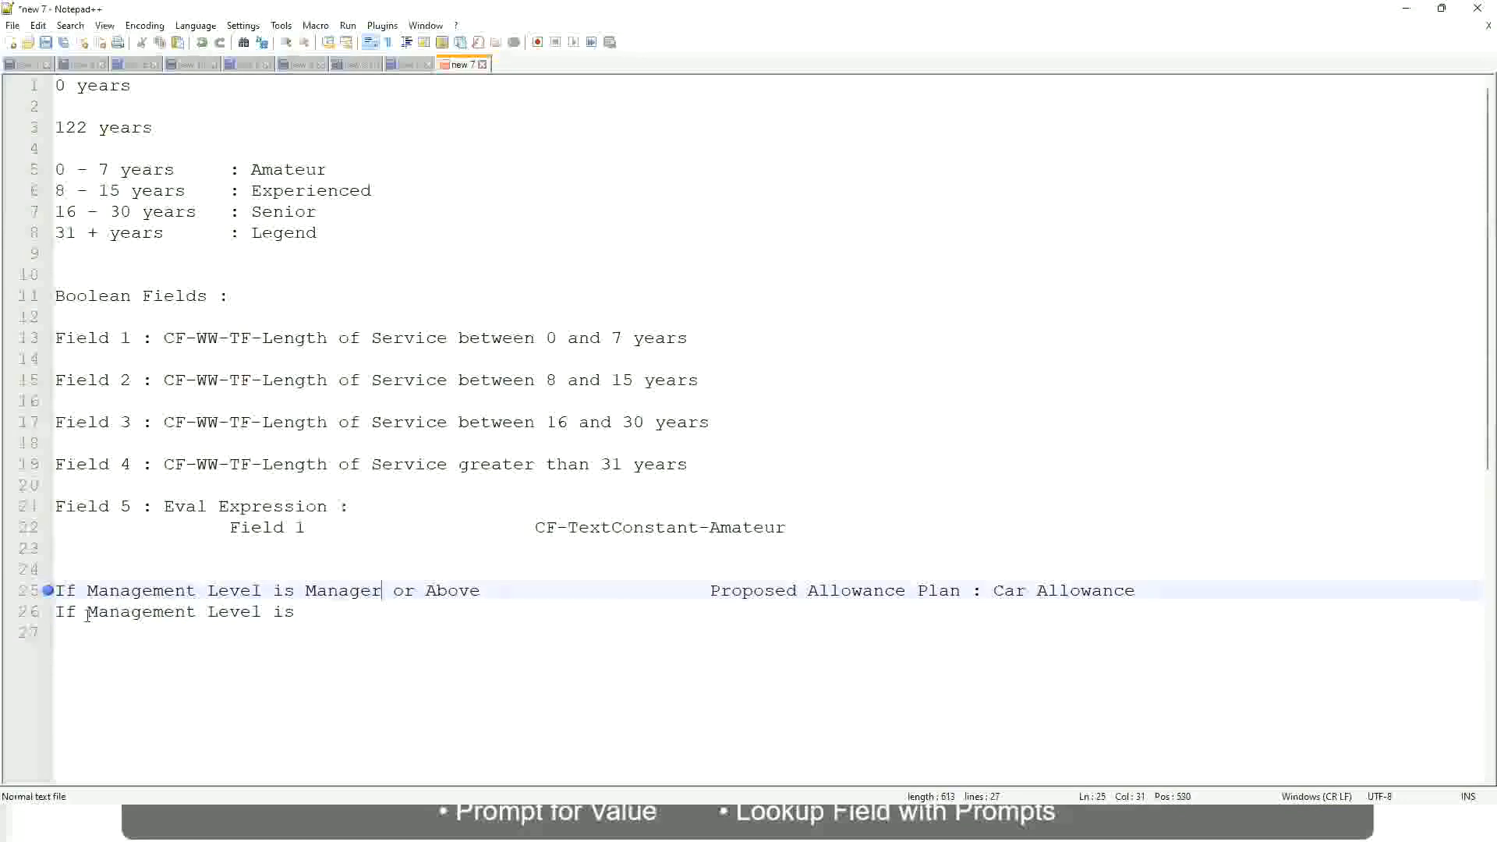
key(shift+Right)
key(shift+Right)
key(shift+Right)
key(shift+Right)
key(shift+Right)
key(shift+Right)
key(shift+Right)
key(shift+Right)
key(shift+Right)
key(Delete)
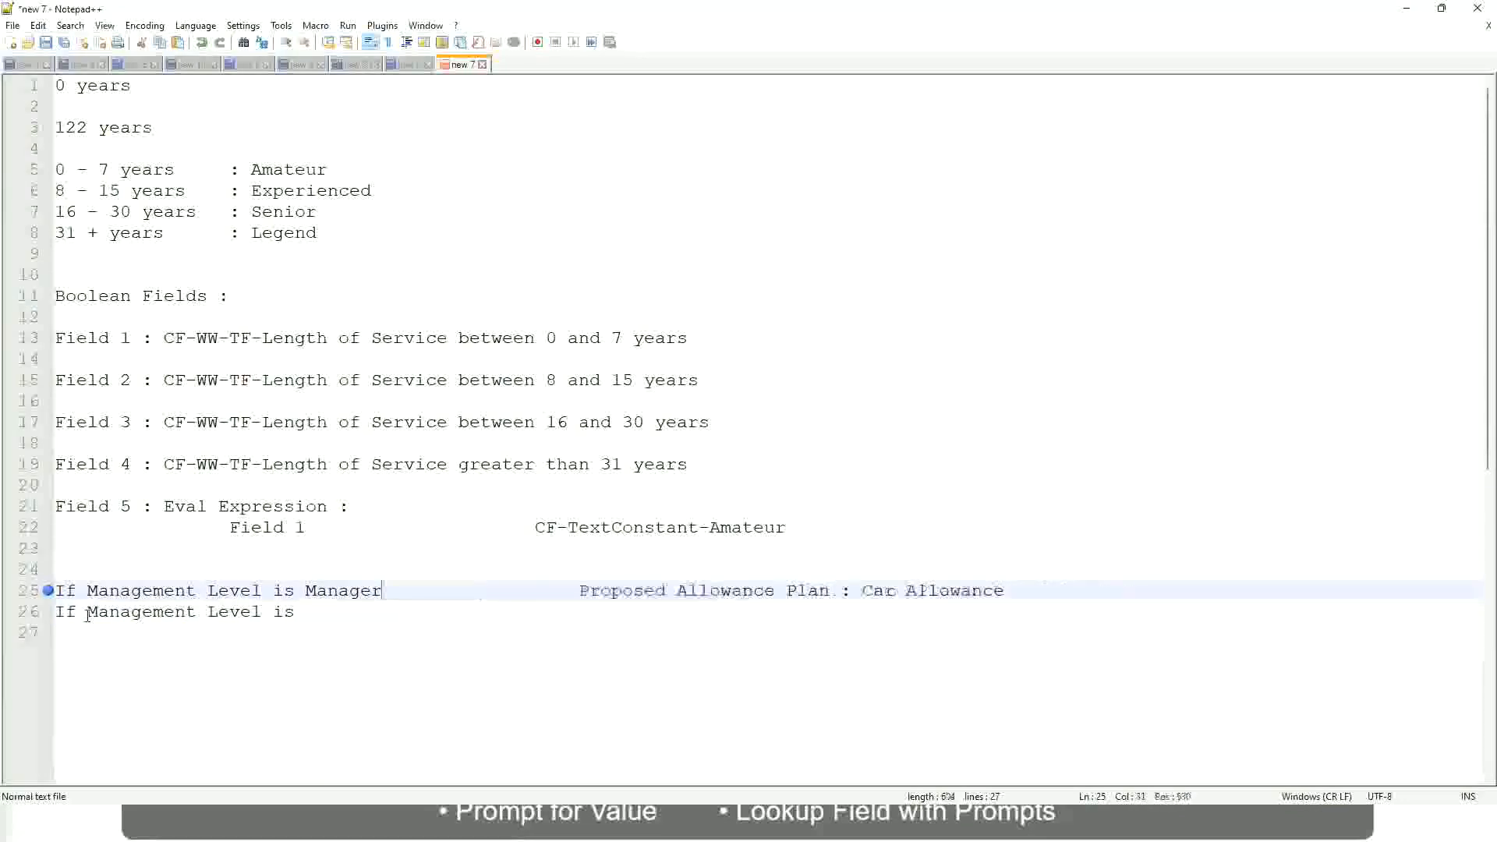
- Complete the rule on line 26 with the level "Director" and the aligned outcome "Executive Allowance"
key(Down)
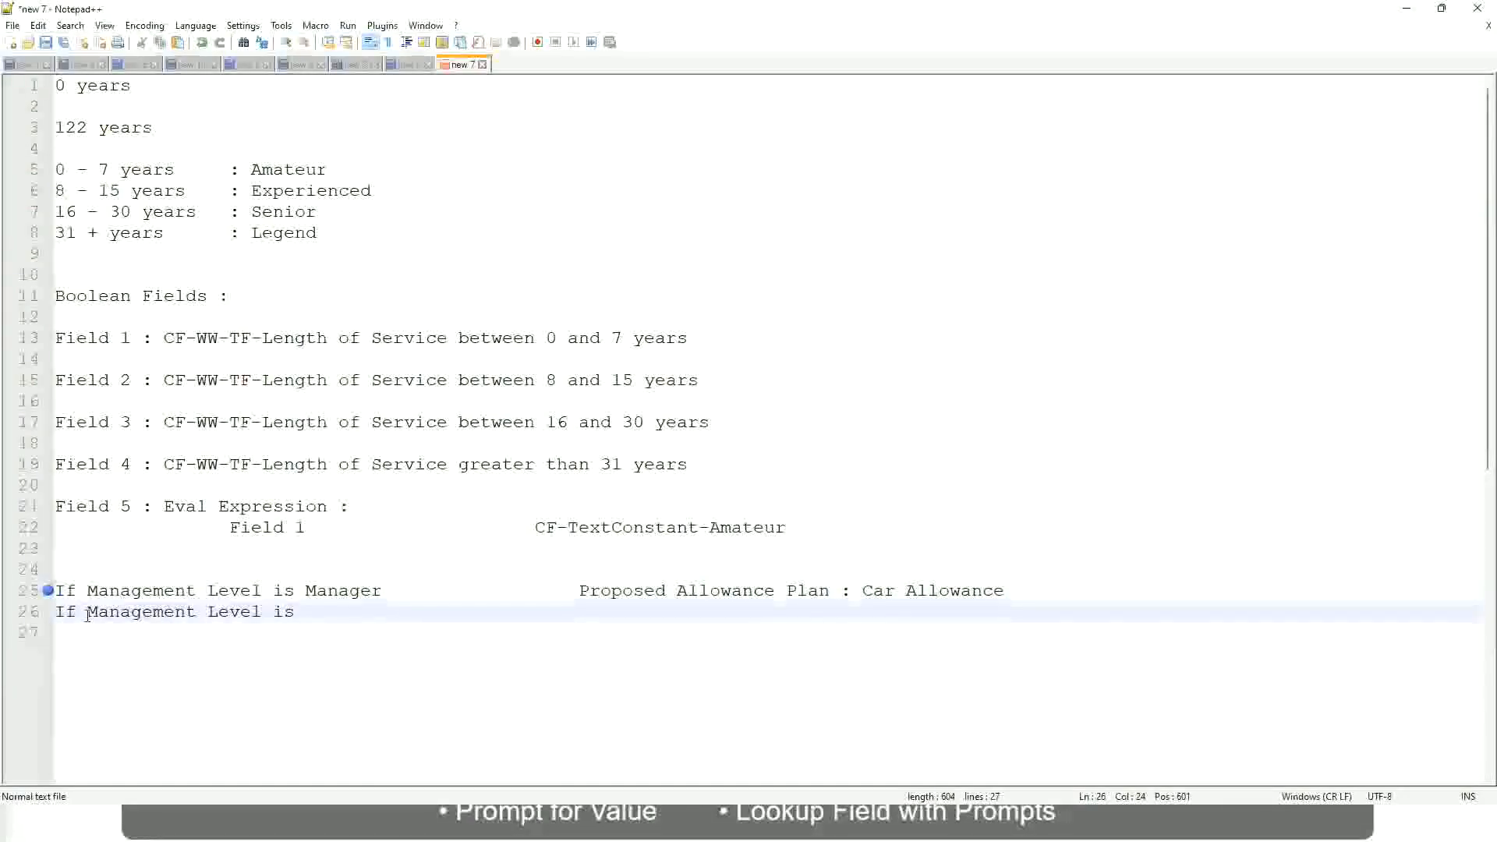
text(Director)
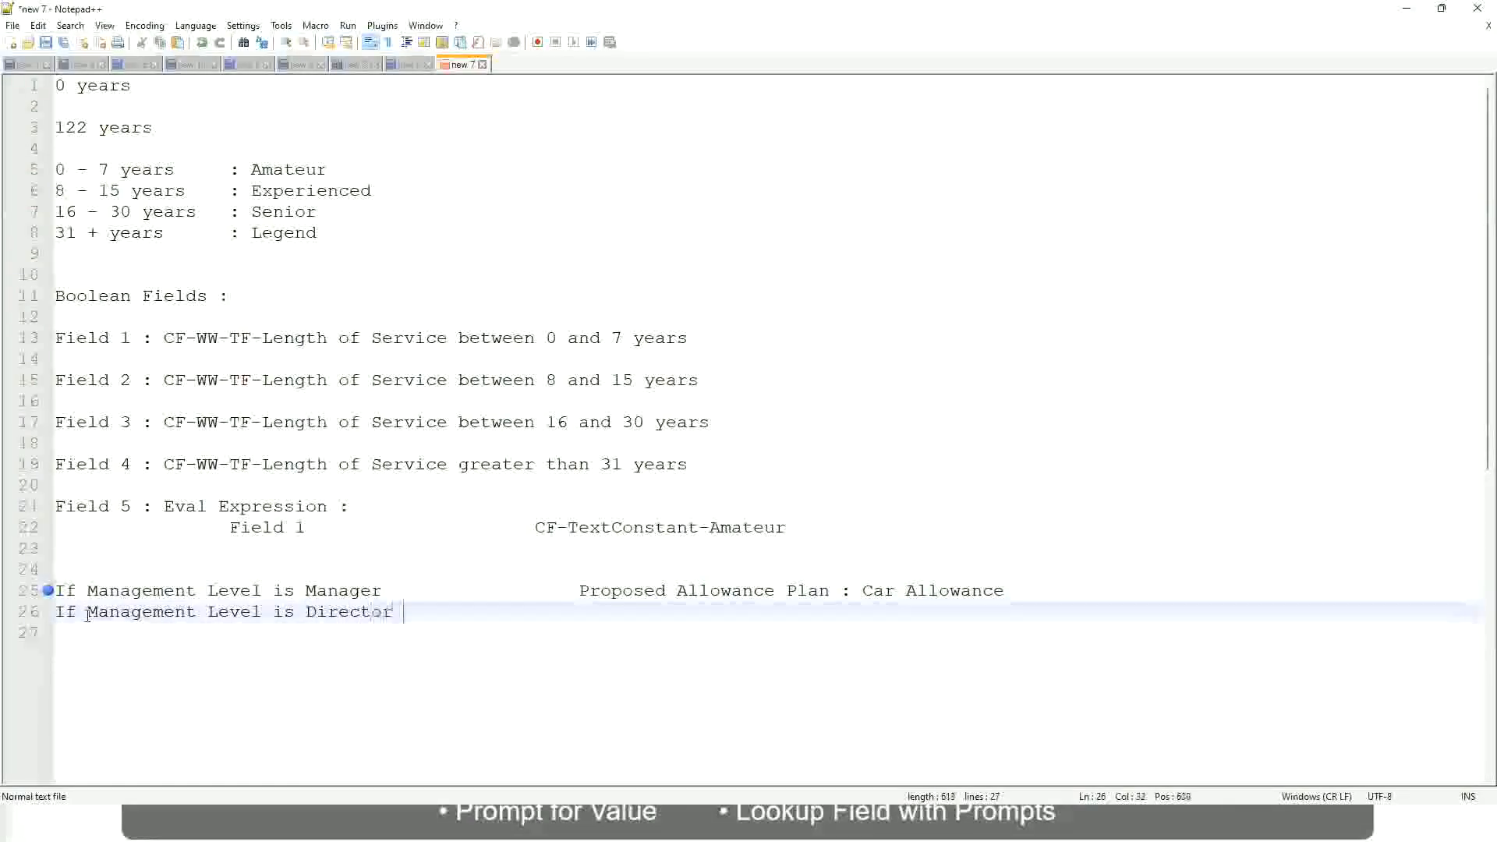
key(Tab)
key(Tab)
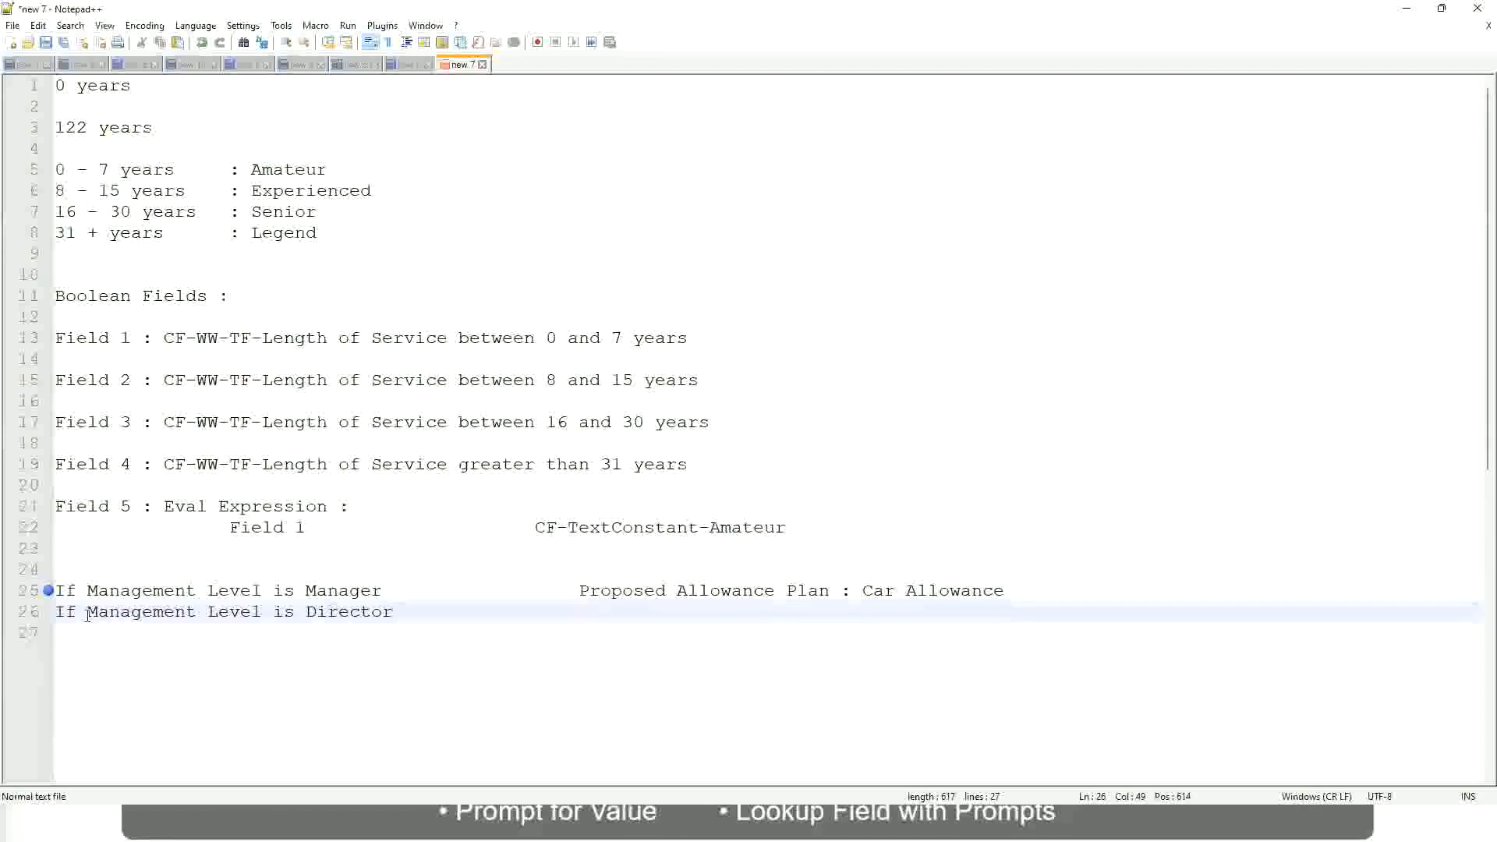
text(Executive Allo)
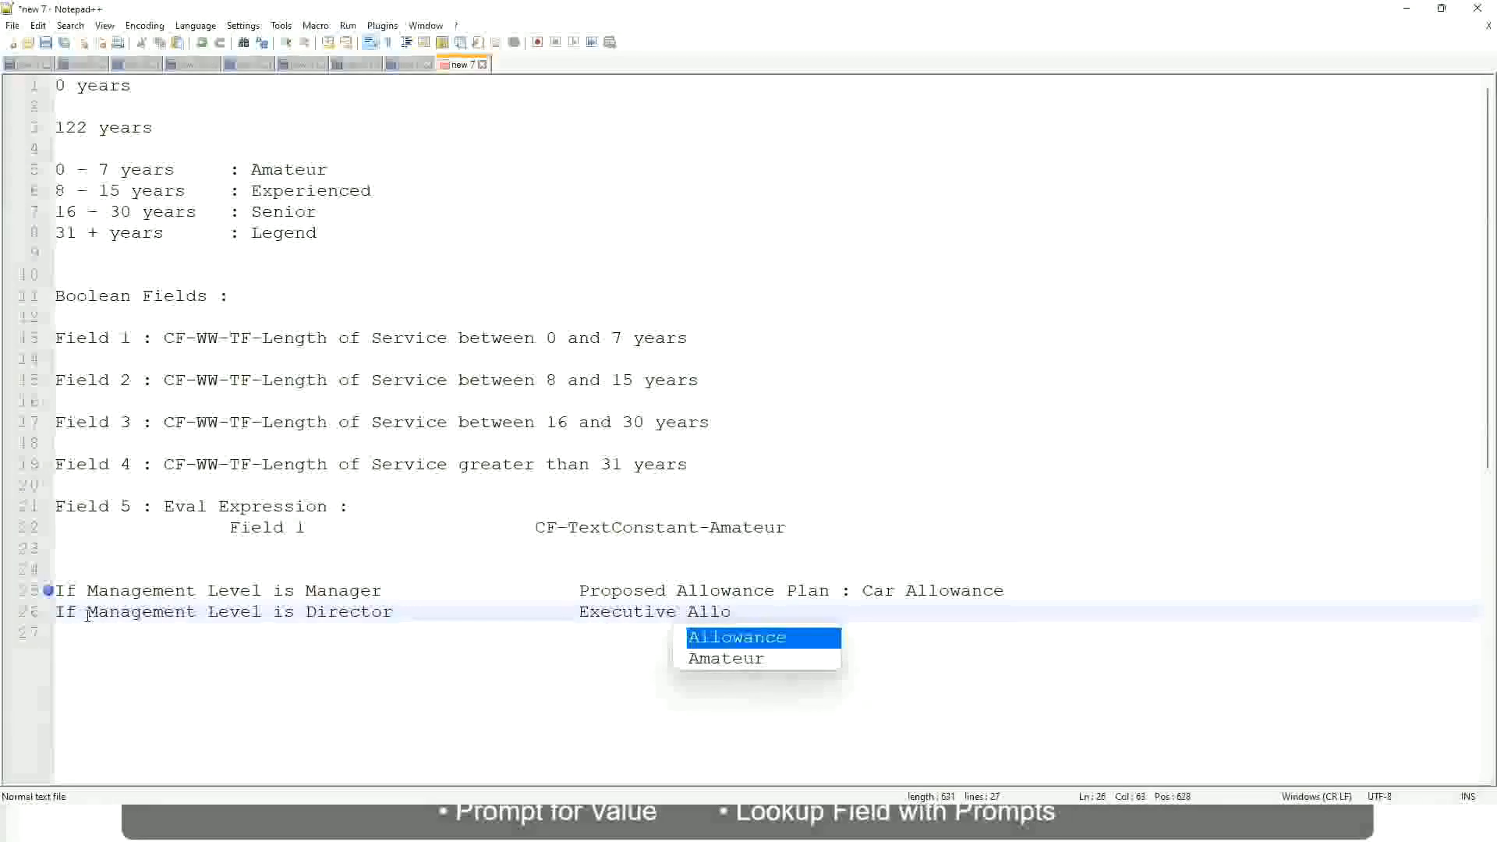
key(Return)
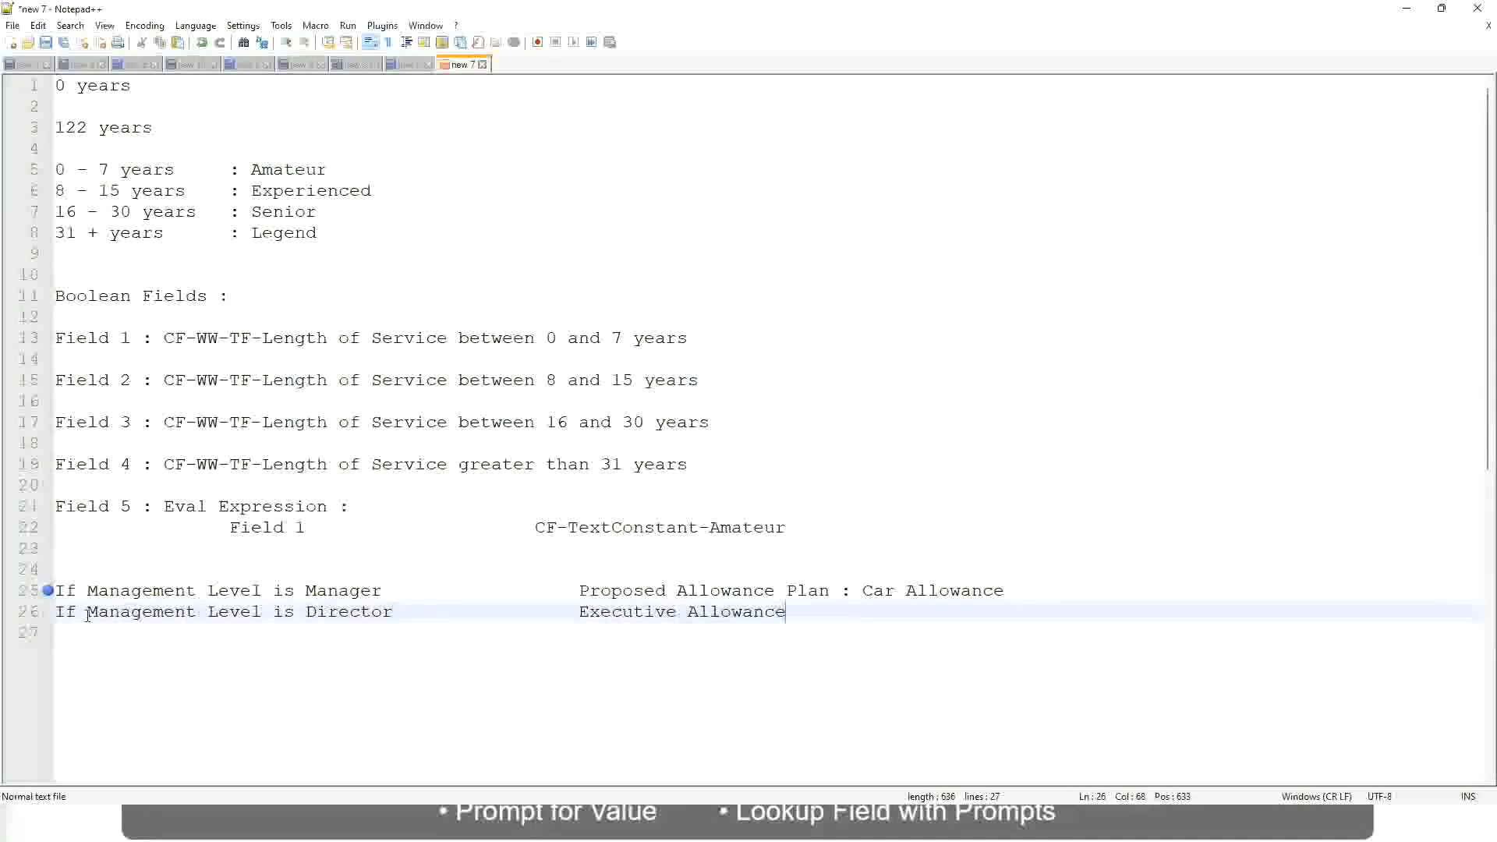
- Start a third rule on line 27 with the text "If Management Level is"
key(Return)
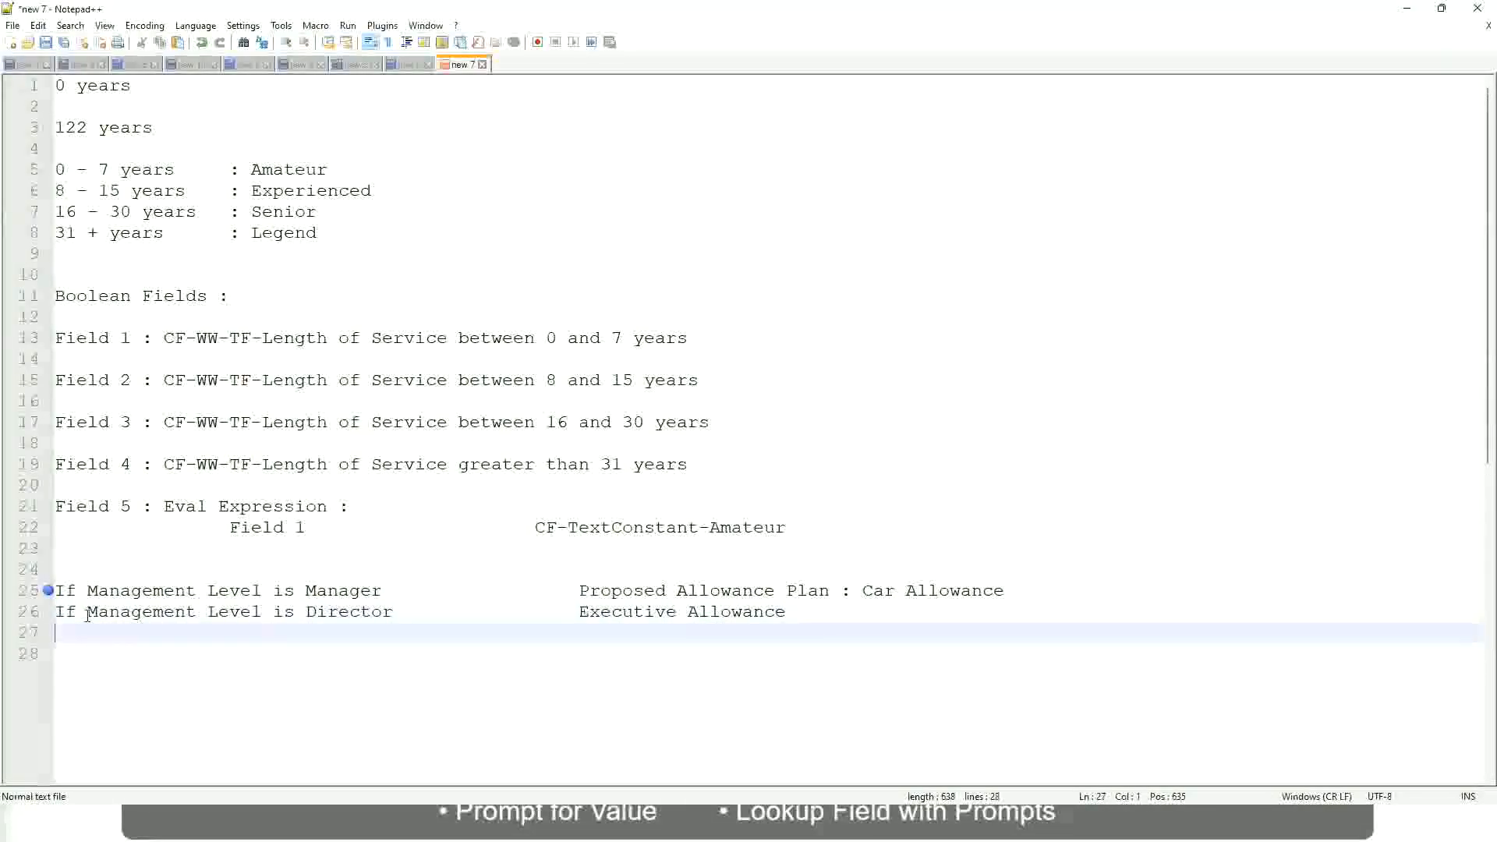
text(If Management)
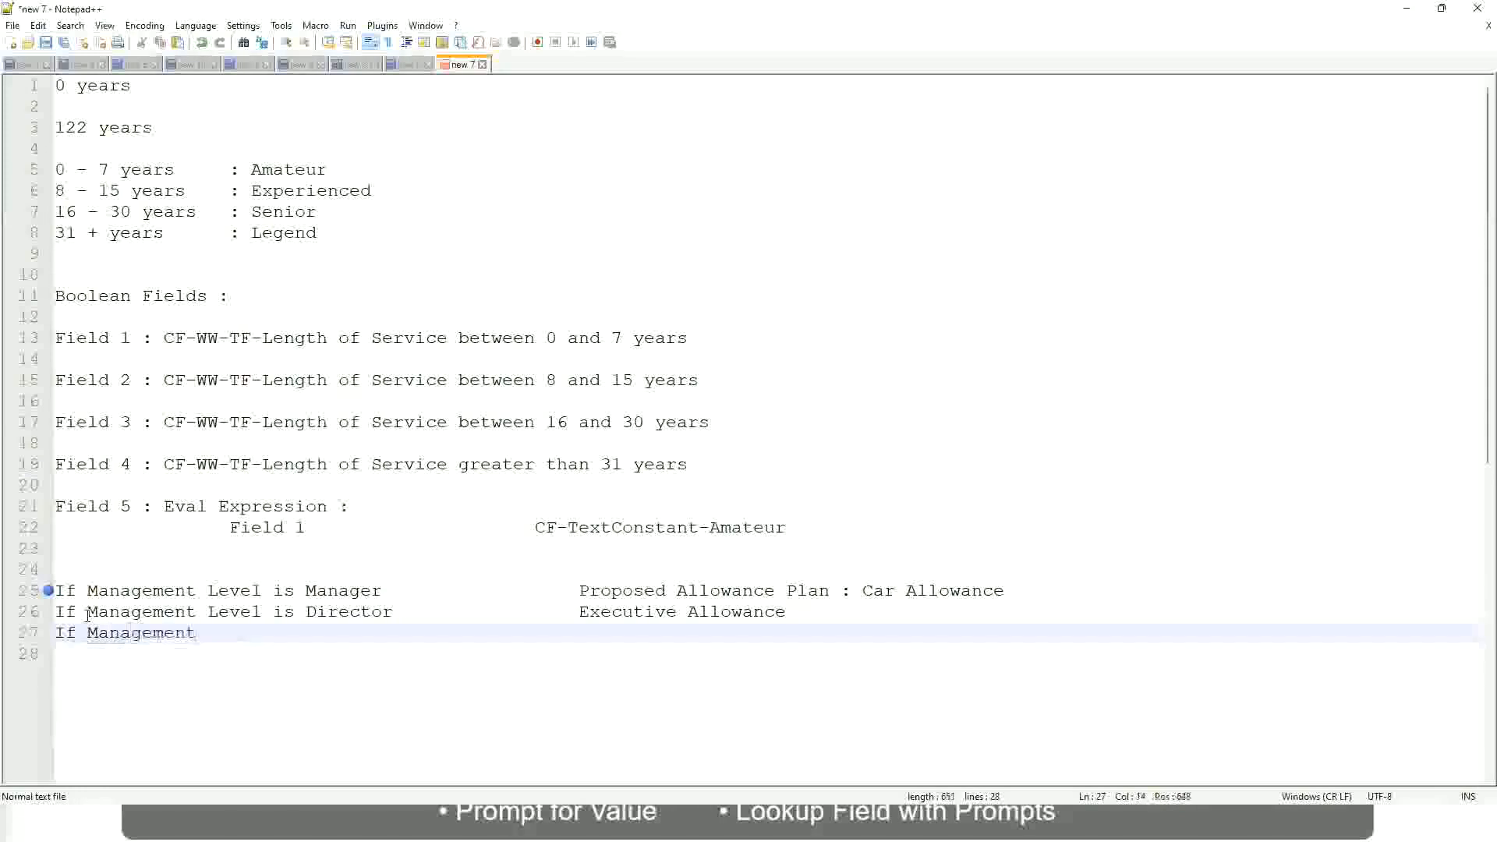
text( le)
key(BackSpace)
key(BackSpace)
text(le)
key(BackSpace)
key(BackSpace)
text(Le)
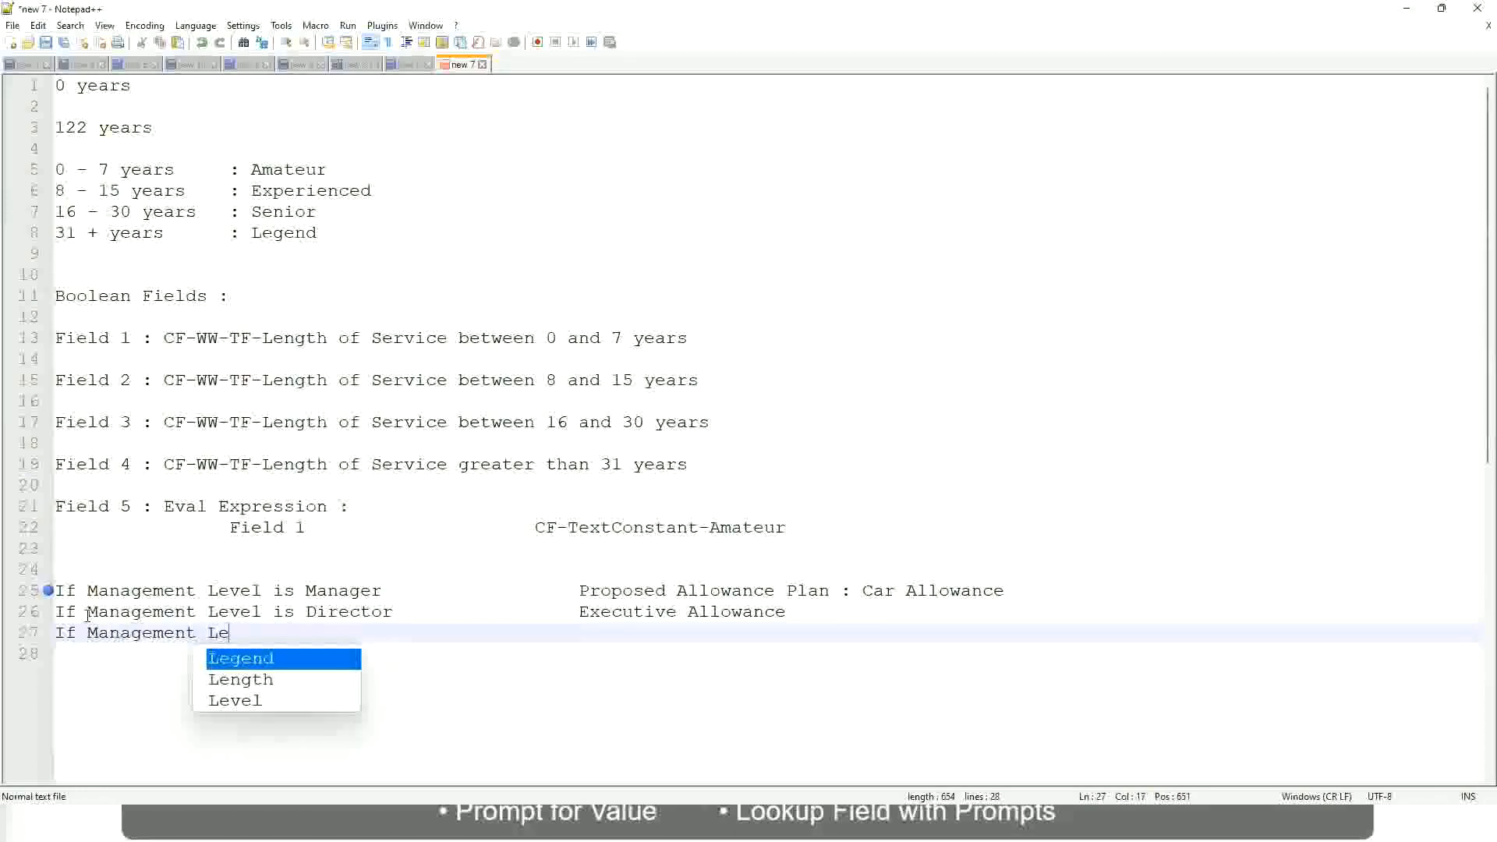
key(Down)
key(Down)
key(Return)
text(is )
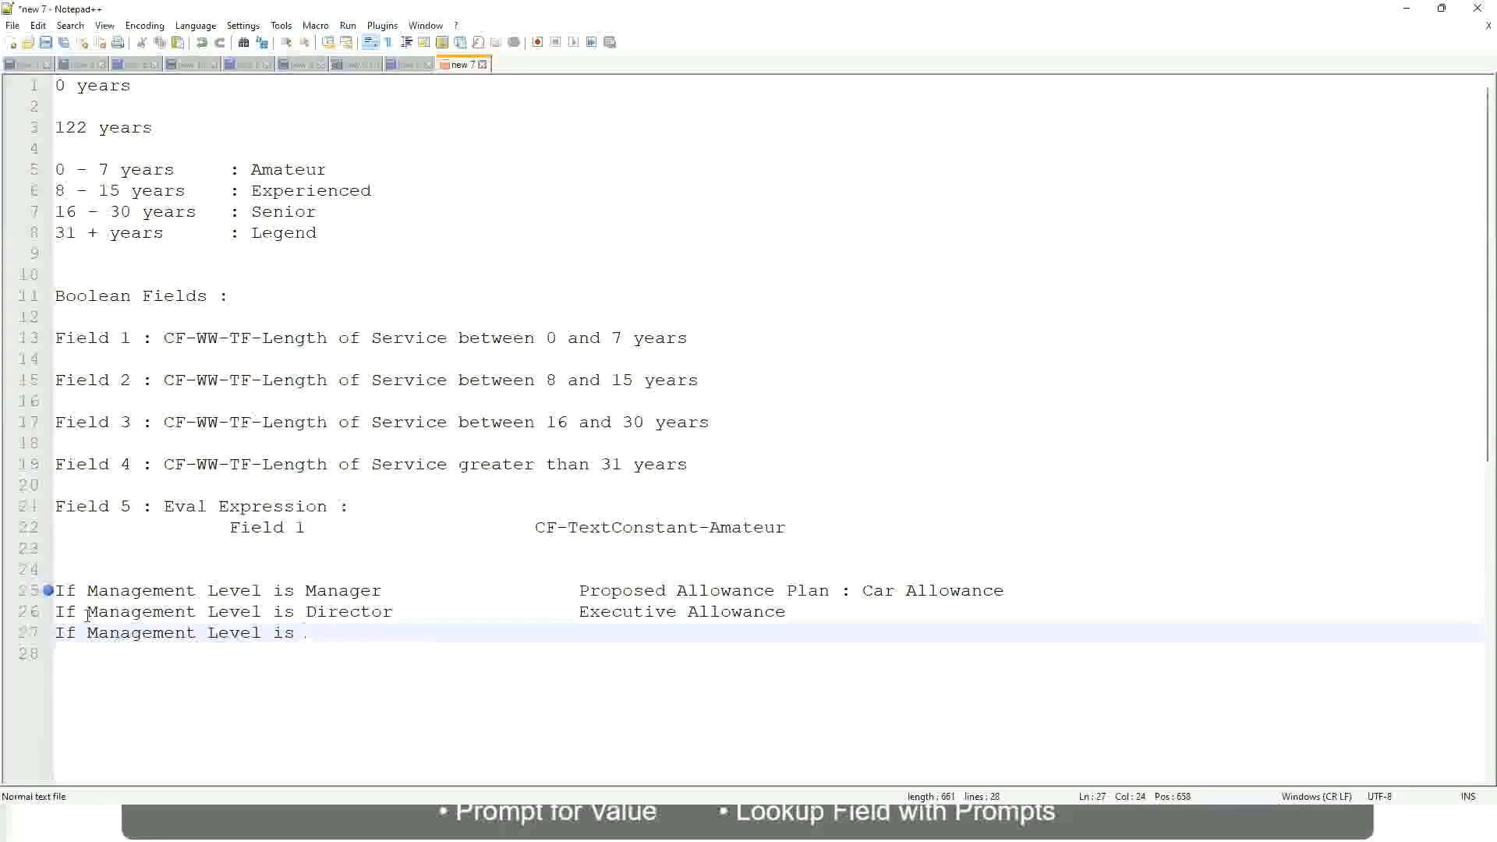
- Complete the rule on line 27 with the level "CEO" and the aligned outcome "CEO Allowance"
text(CEO)
key(Tab)
key(Tab)
key(Tab)
key(Tab)
text(CEO Allowance)
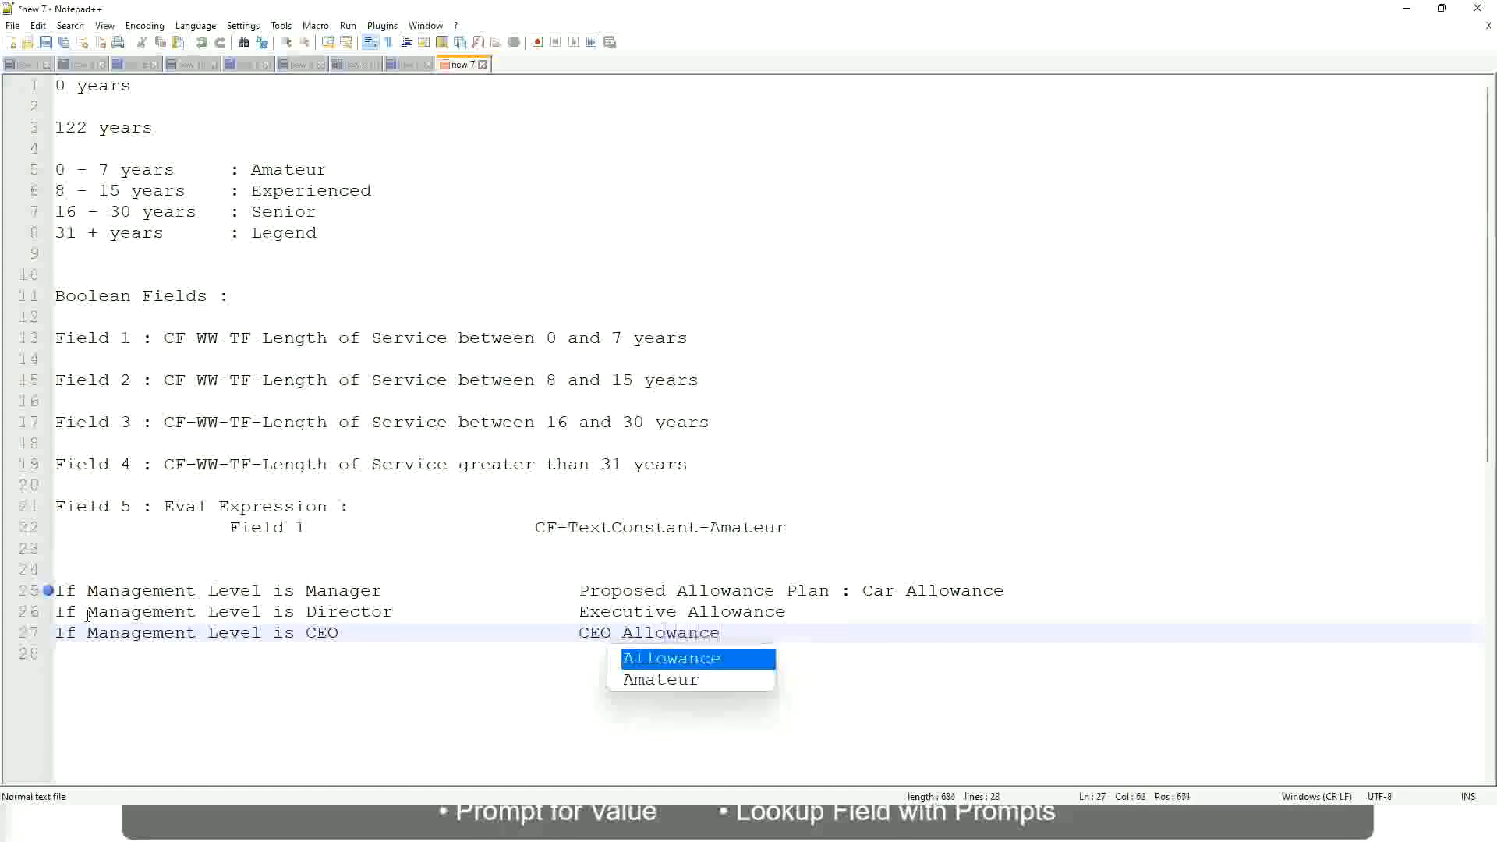
key(Escape)
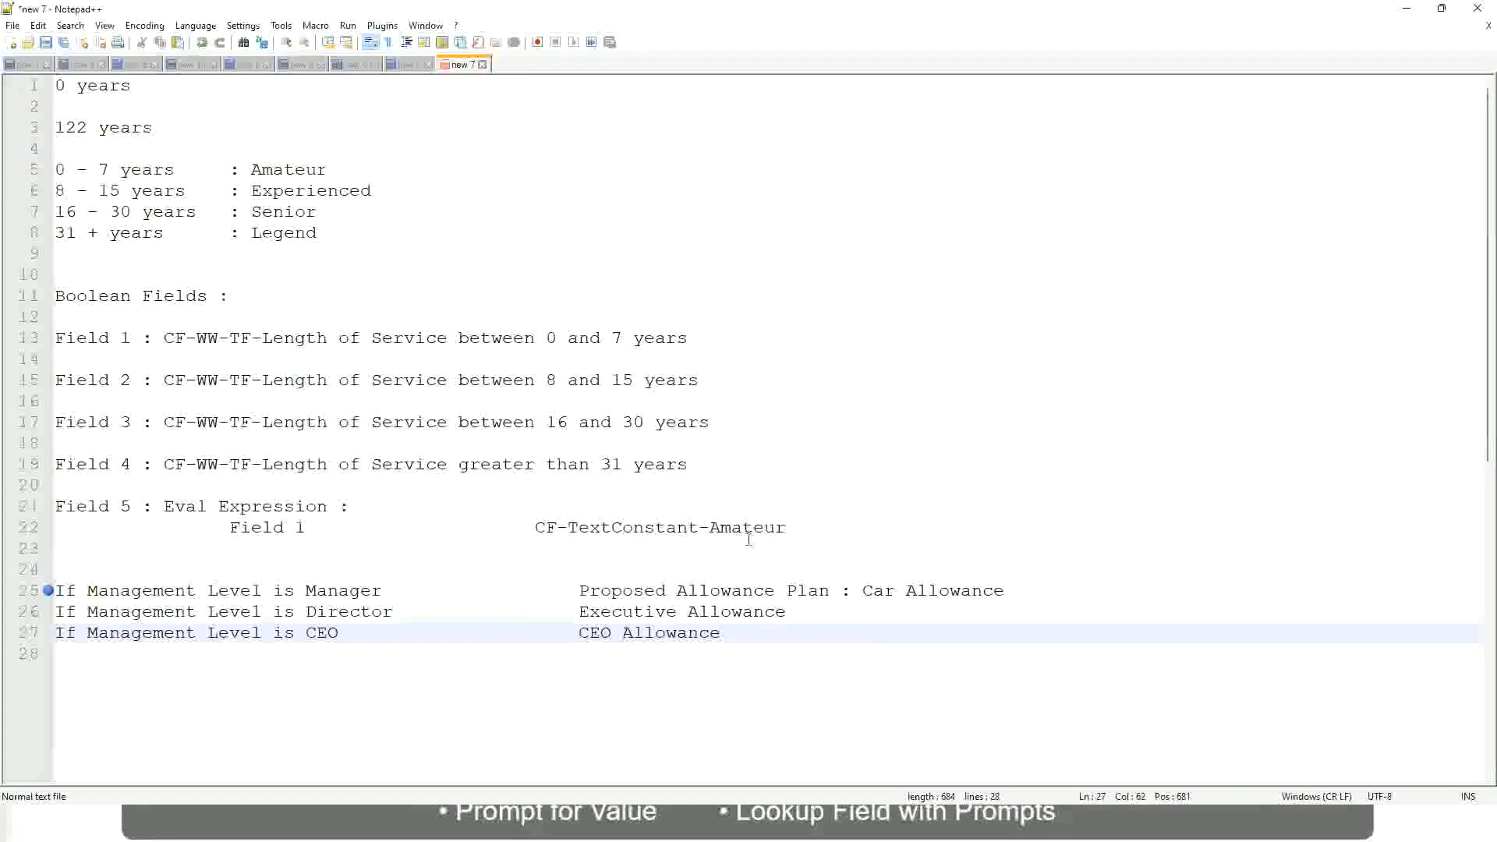
click(862, 590)
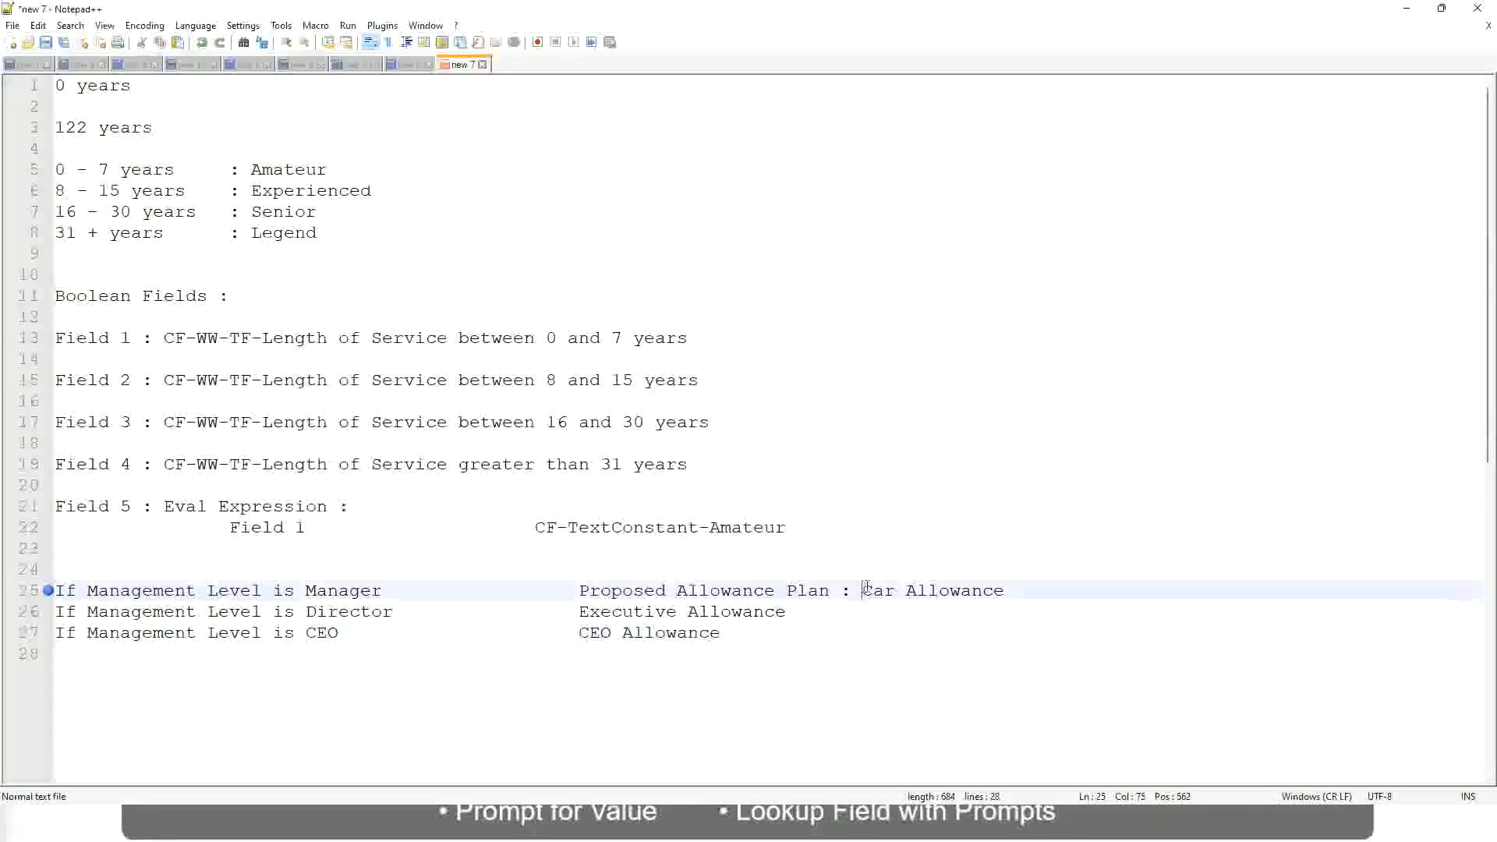
drag(862, 590, 1006, 586)
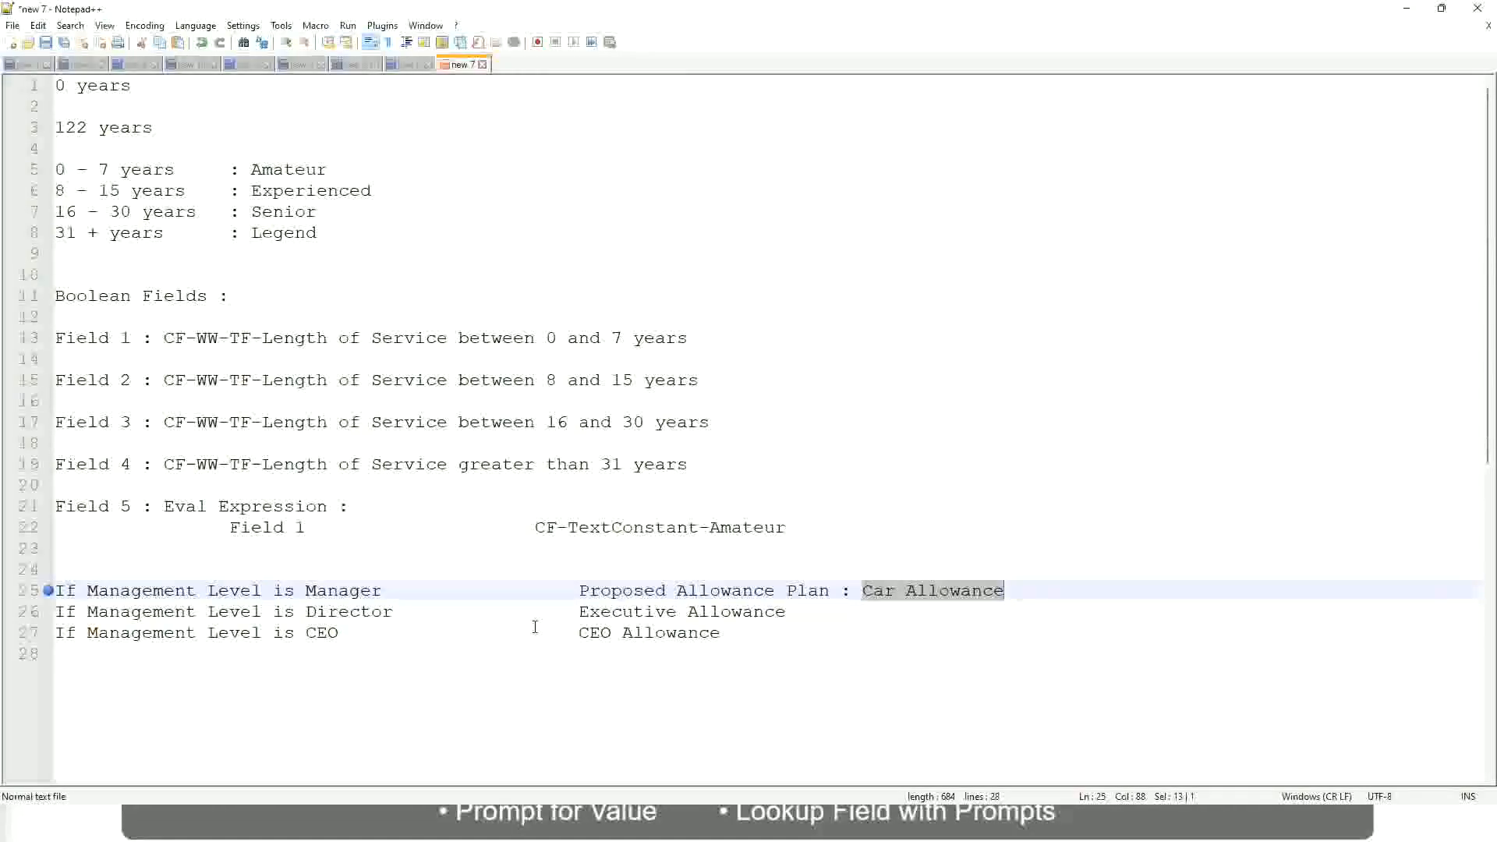
click(698, 590)
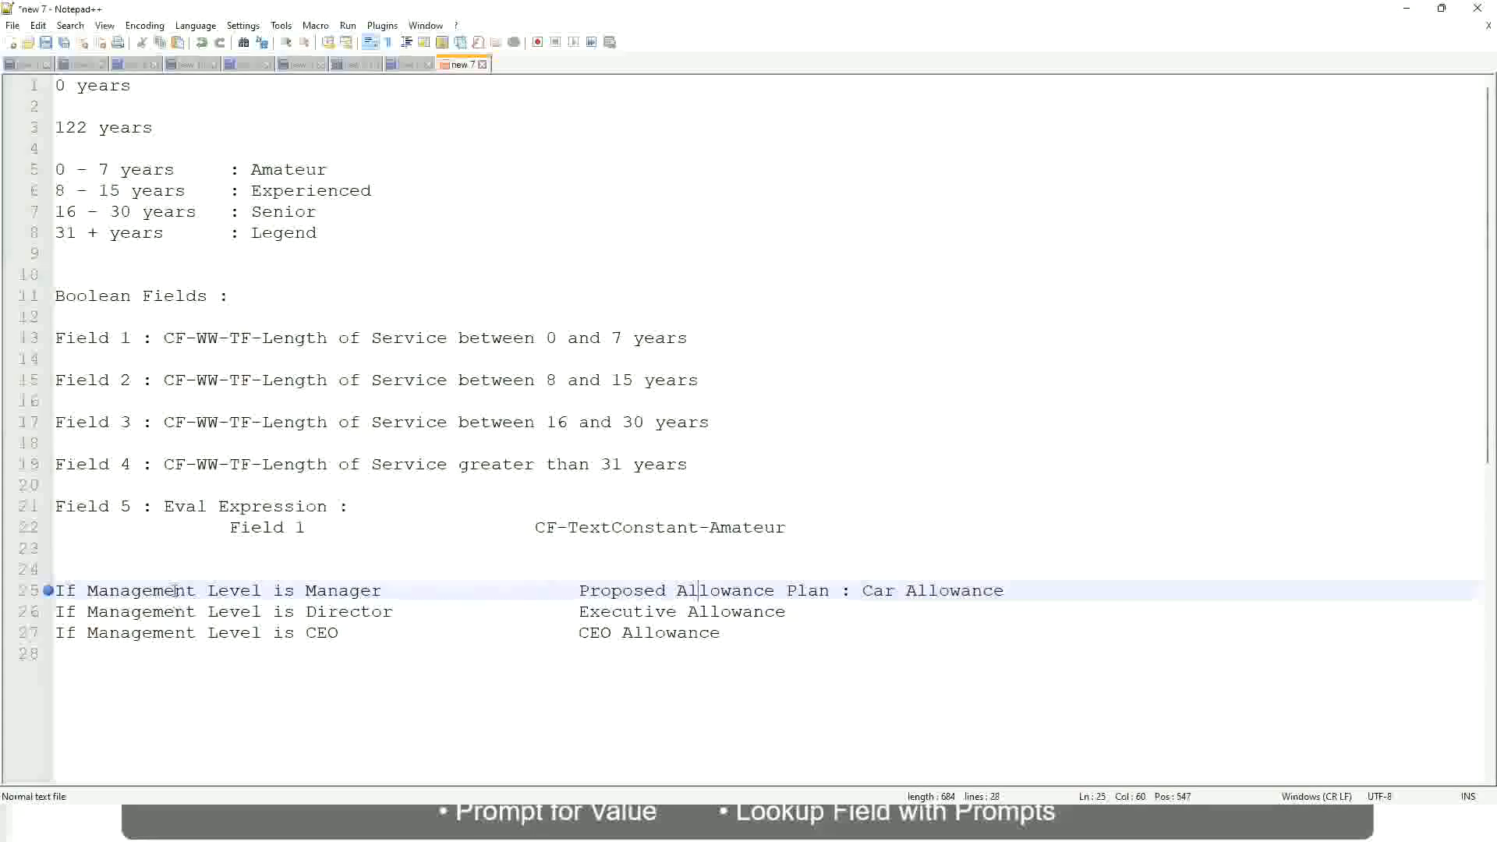
click(305, 590)
- Replace the outcome of the Manager rule on line 25 with "First Line Manager"
drag(580, 590, 1026, 586)
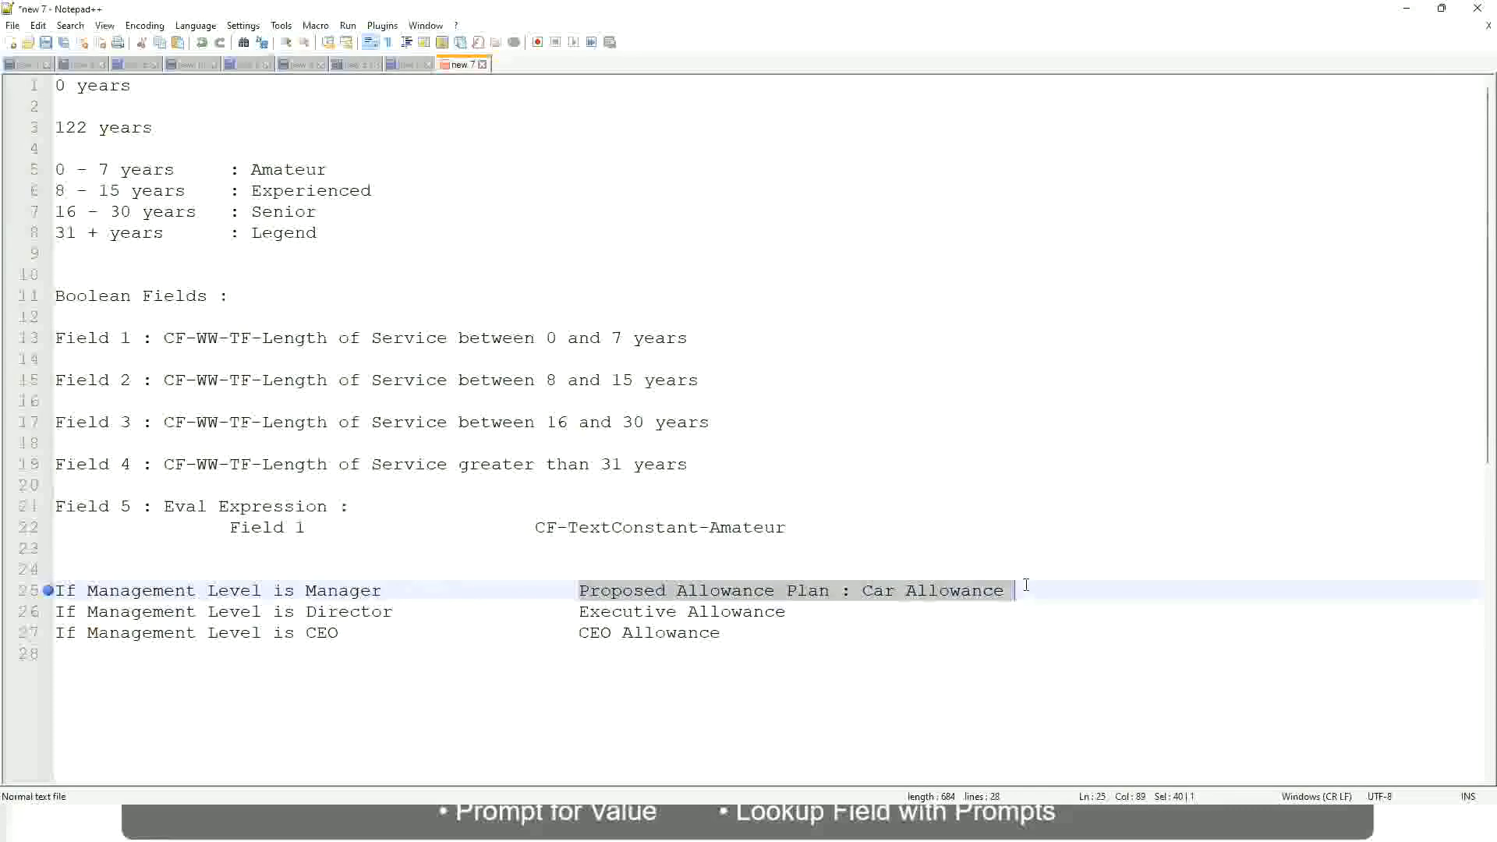
text(Managers)
key(BackSpace)
key(BackSpace)
key(BackSpace)
key(BackSpace)
key(BackSpace)
key(BackSpace)
key(BackSpace)
key(BackSpace)
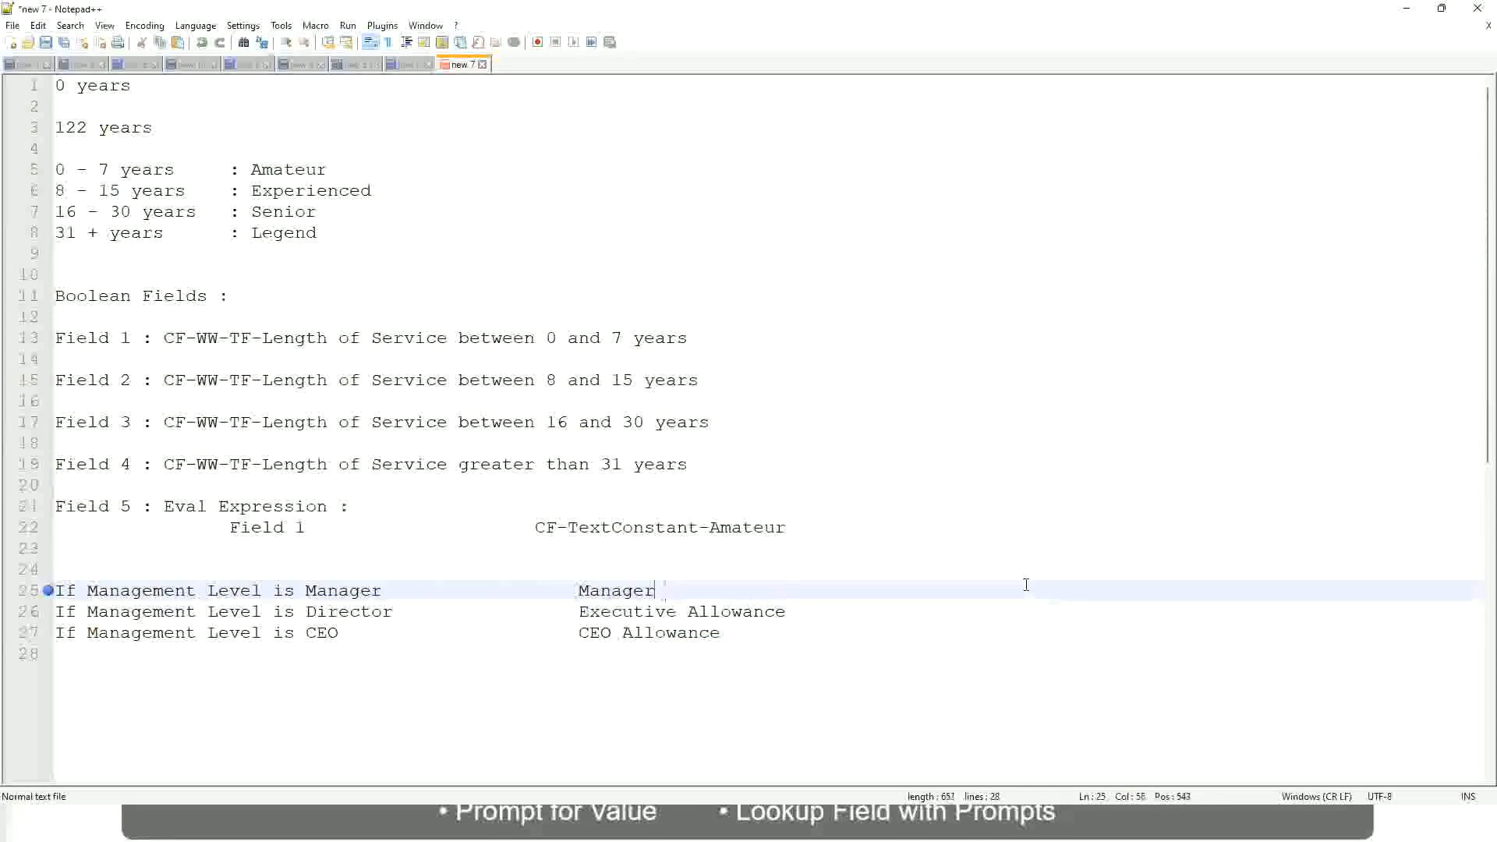
text(Firs)
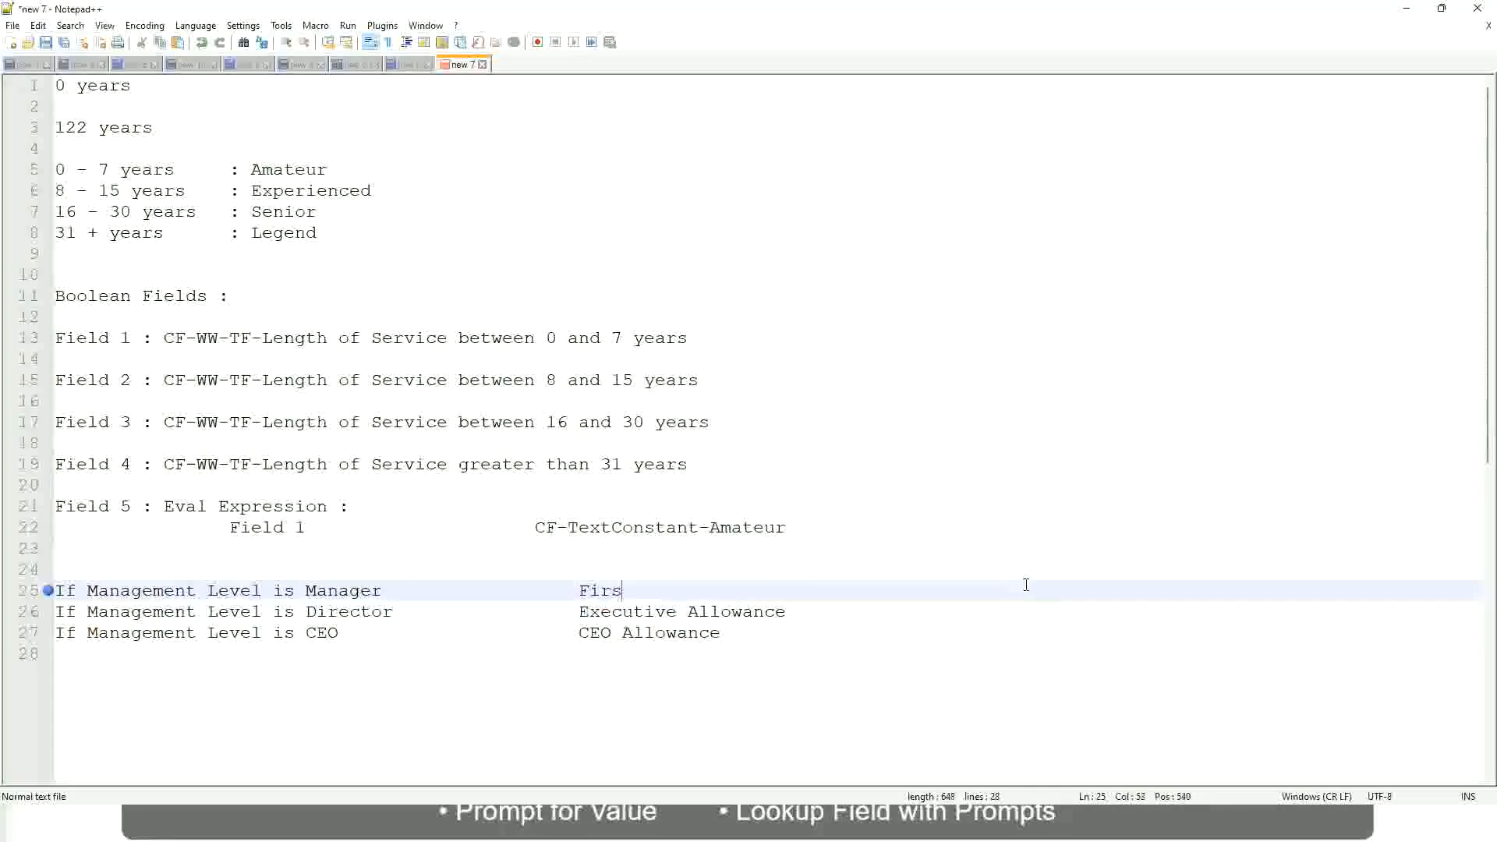
text(t Line Manager)
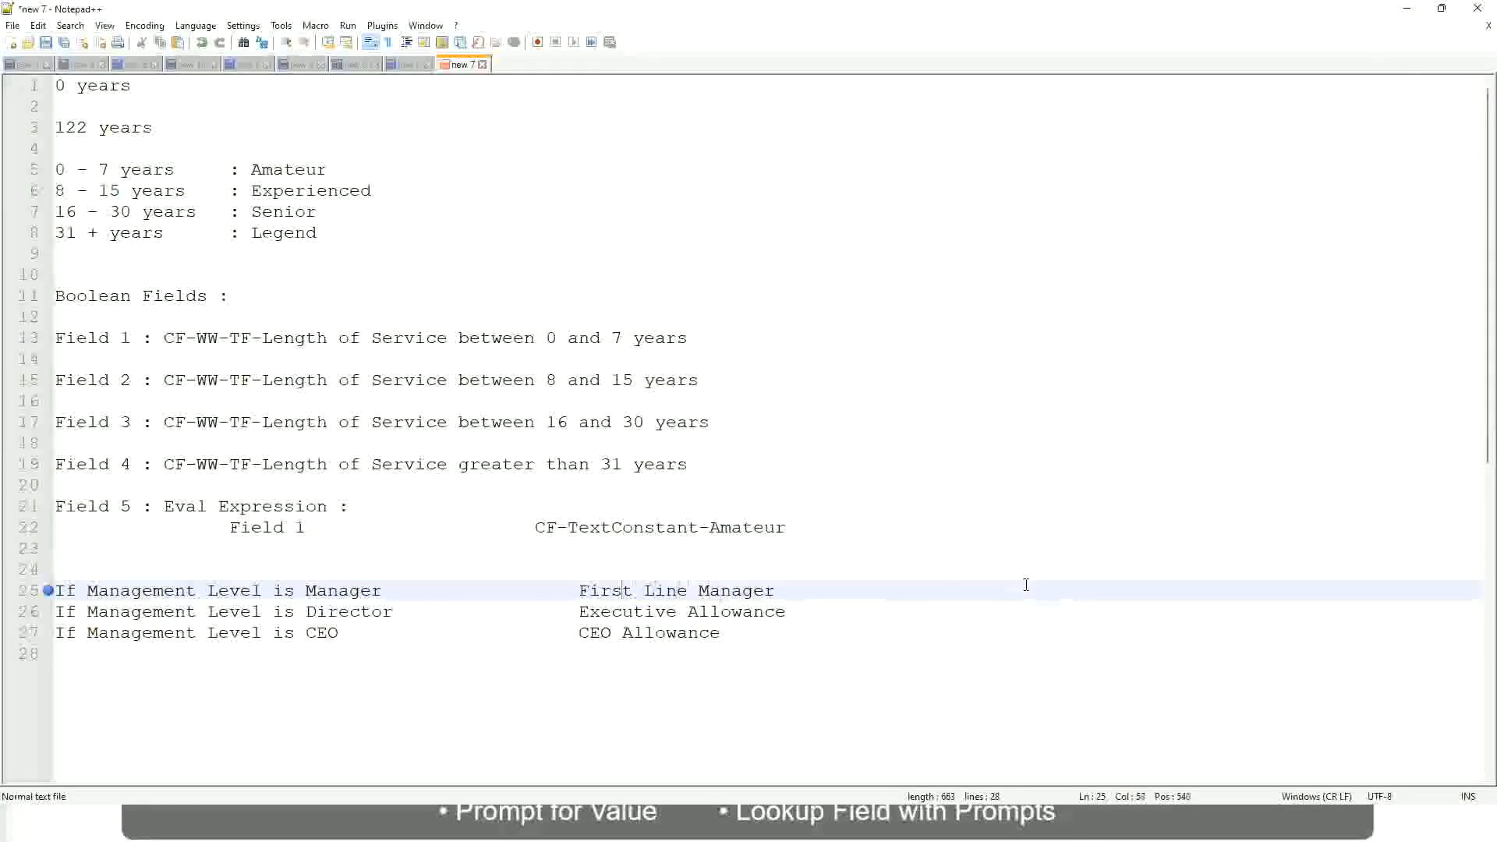
- Insert "Name of the" before "First Line Manager" in the outcome on line 25
key(ctrl+Left)
key(ctrl+Left)
key(ctrl+Left)
text(Name of the)
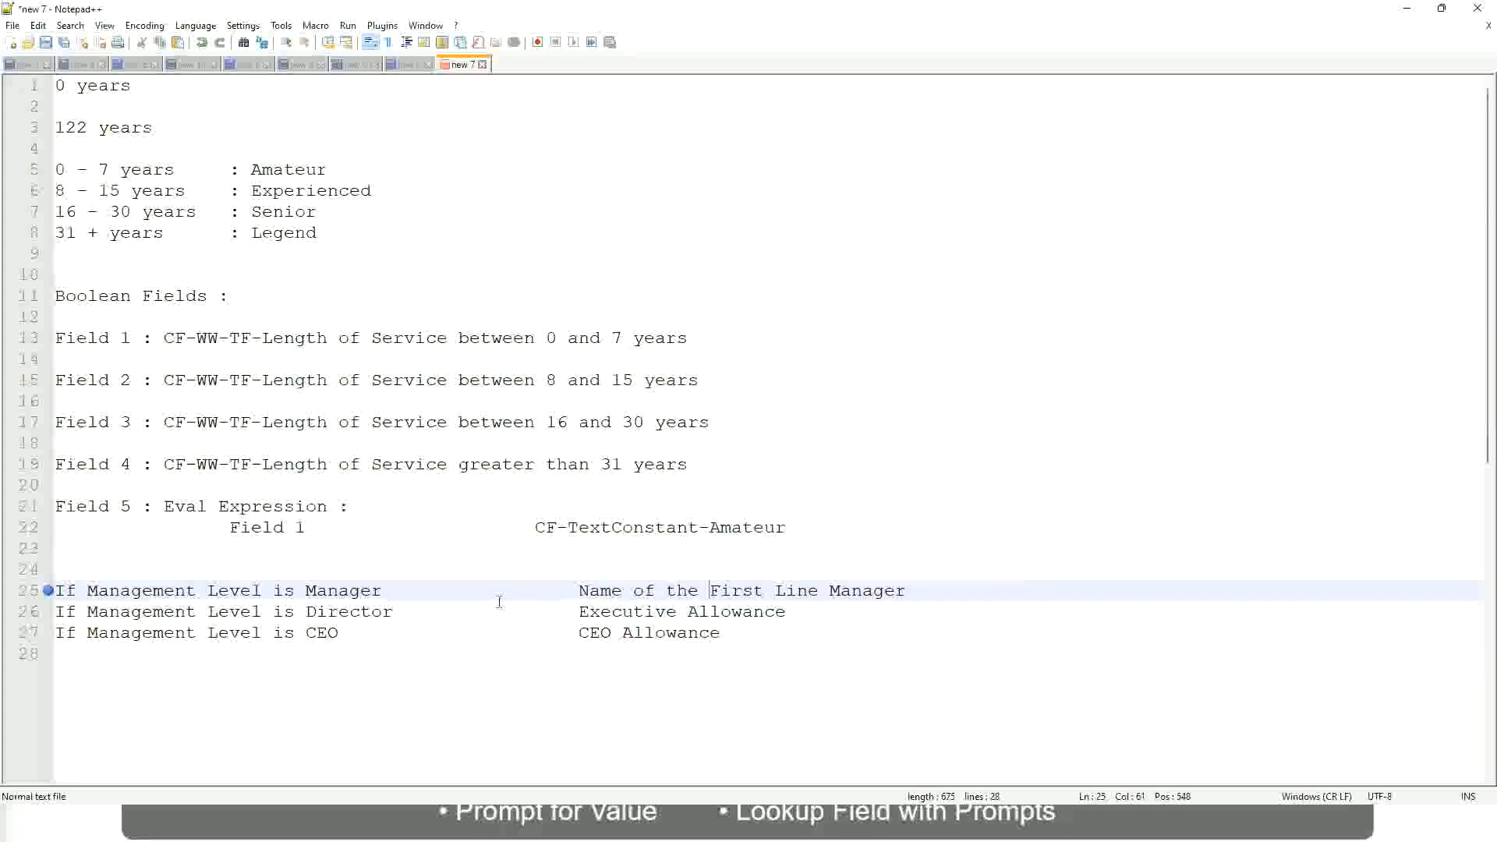
- Replace "Executive Allowance" in the Director rule on line 26 with the beginning of a new outcome, "Name of"
drag(578, 613, 786, 612)
text(Name )
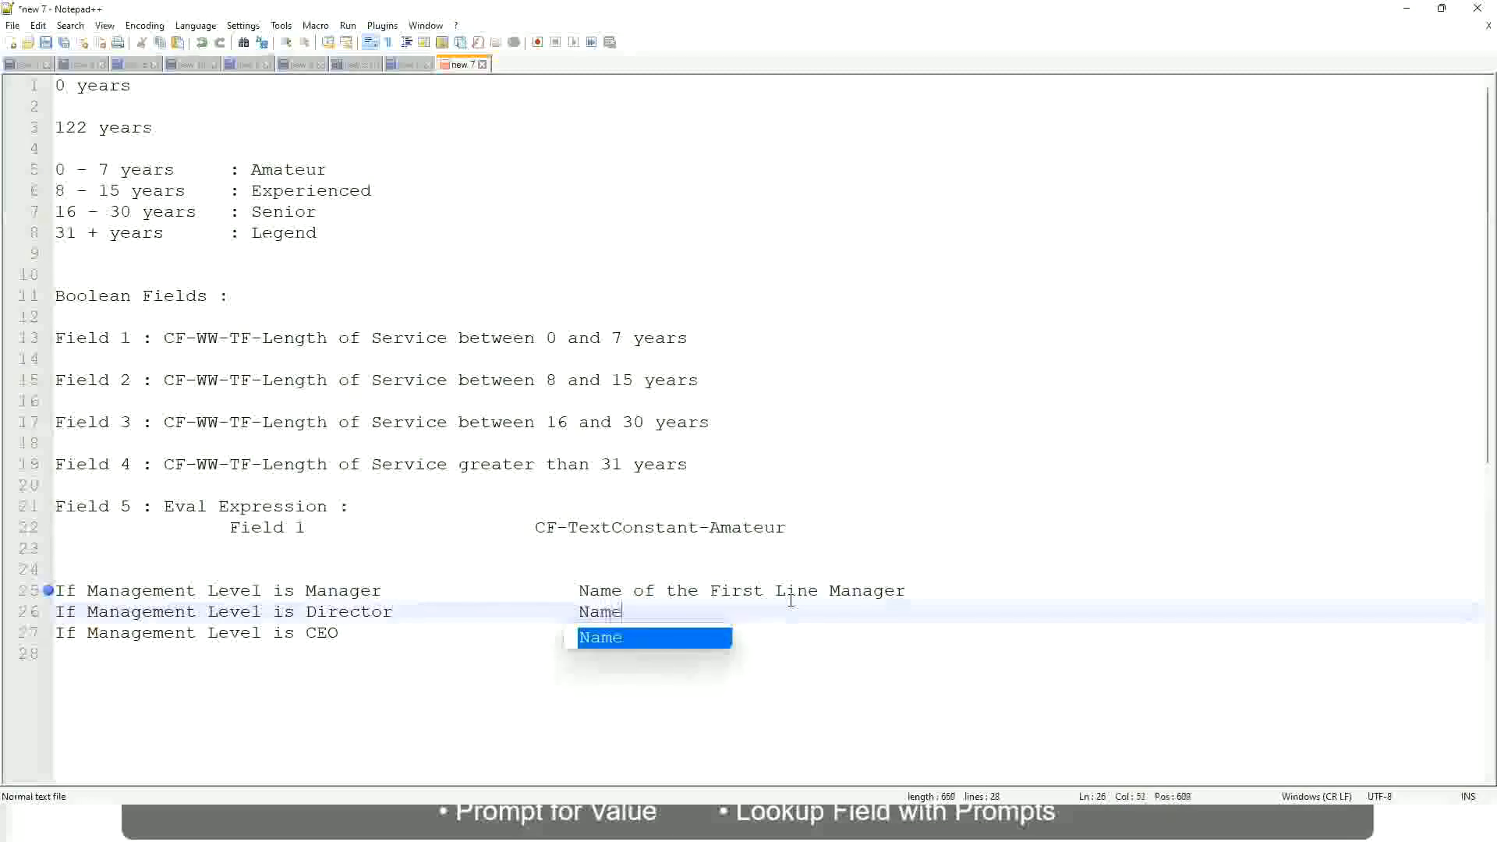
text(of Firs)
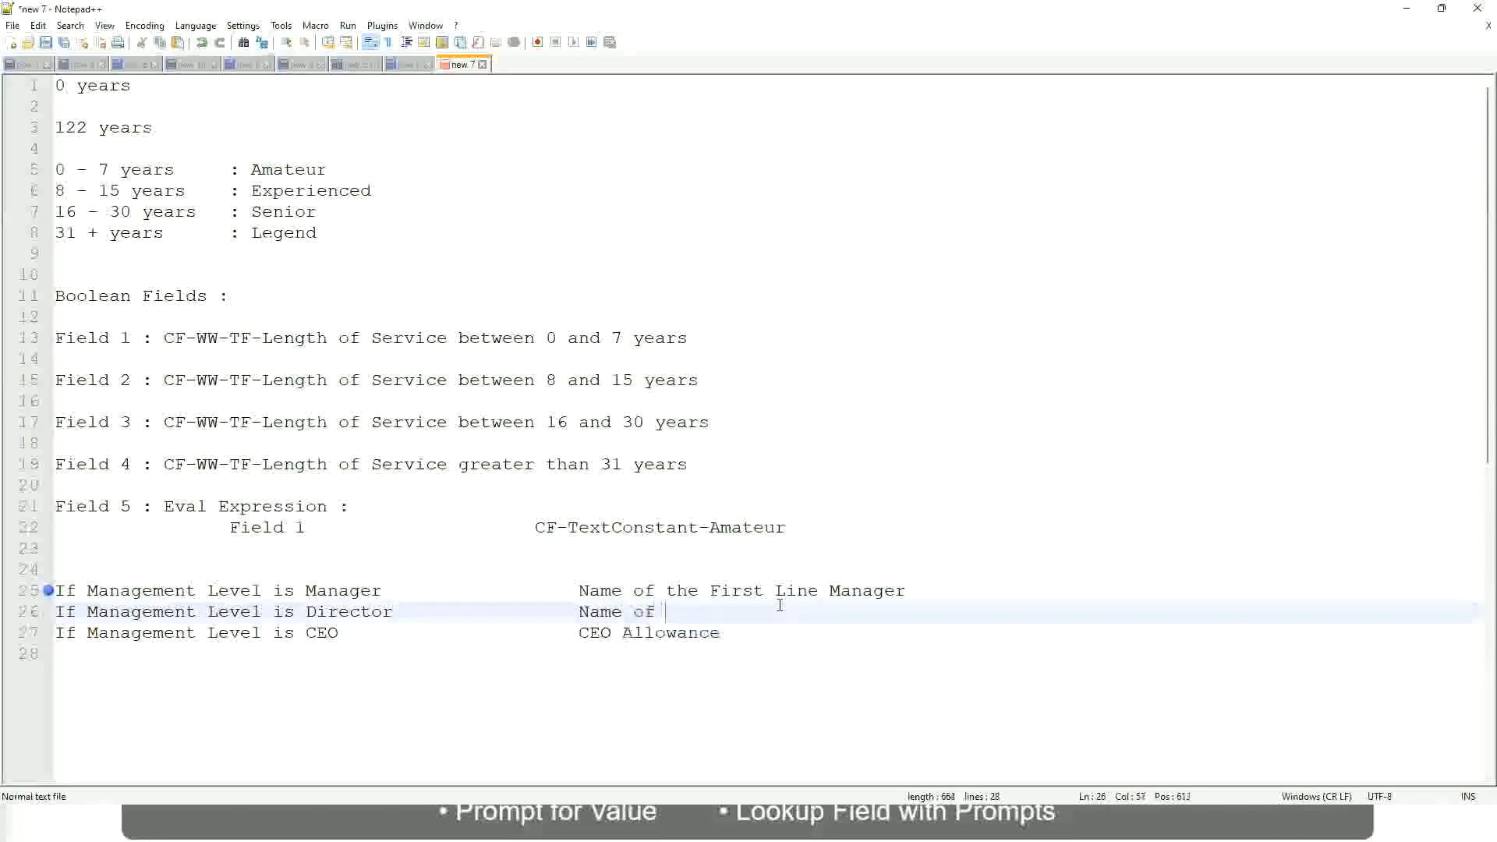
key(Return)
key(BackSpace)
key(BackSpace)
key(BackSpace)
key(BackSpace)
key(BackSpace)
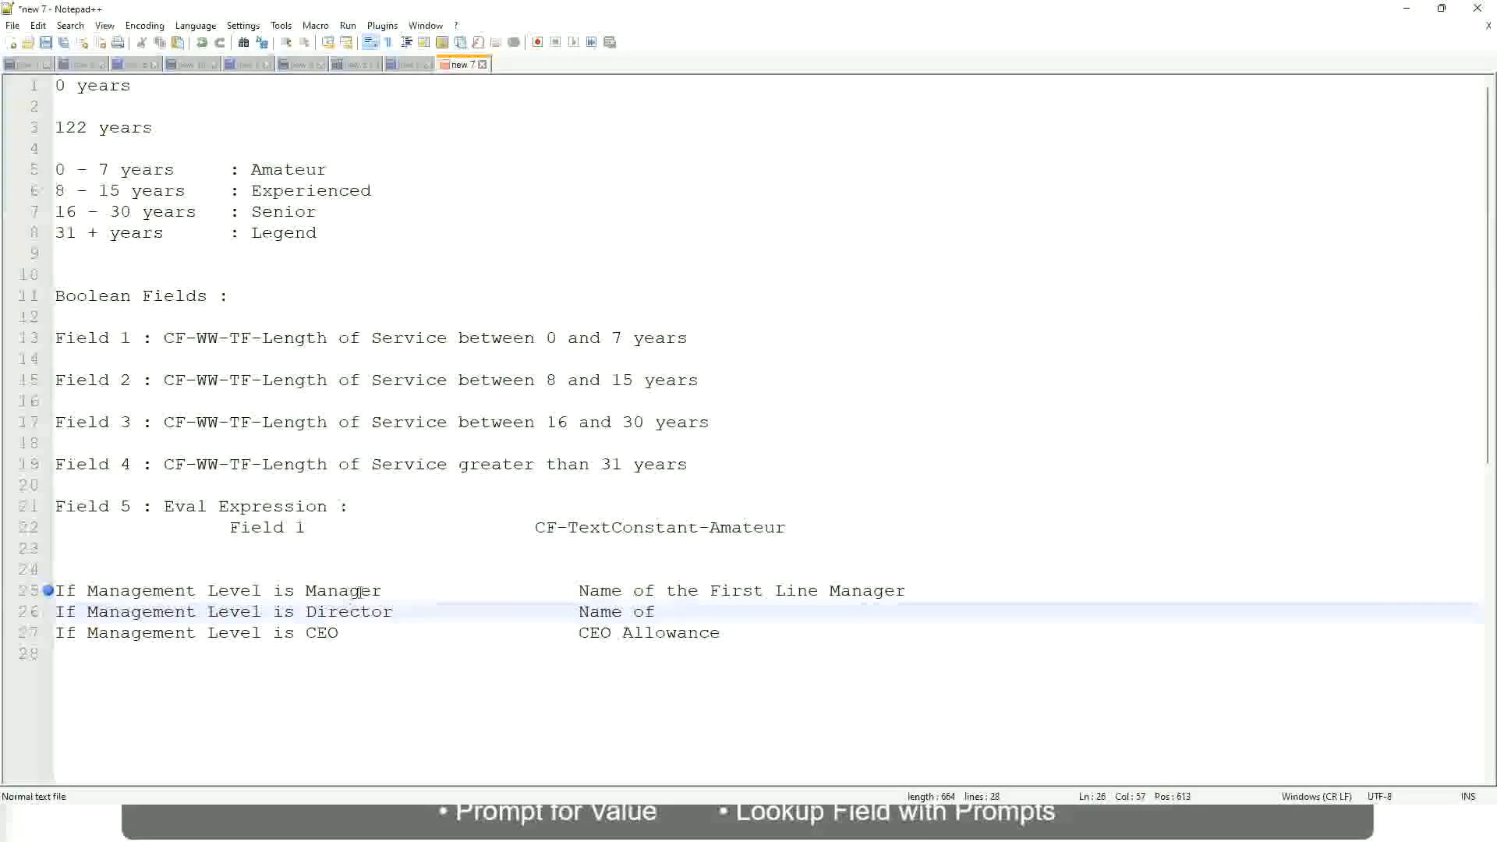
- Change "First" to "Second" in the Manager rule so its outcome reads "Name of the Second Line Manager"
double_click(733, 592)
text(Second)
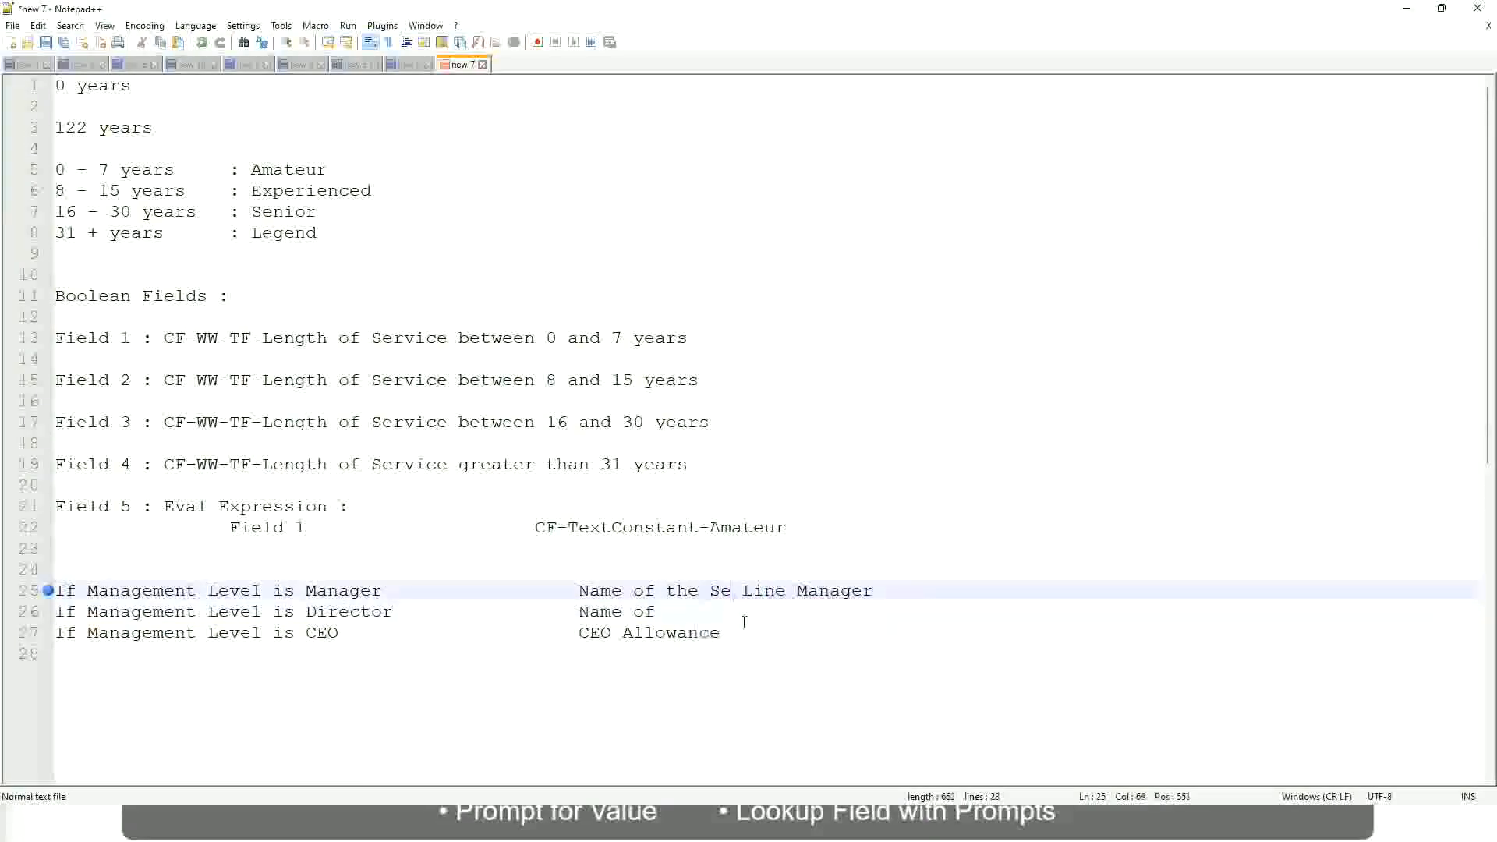
key(BackSpace)
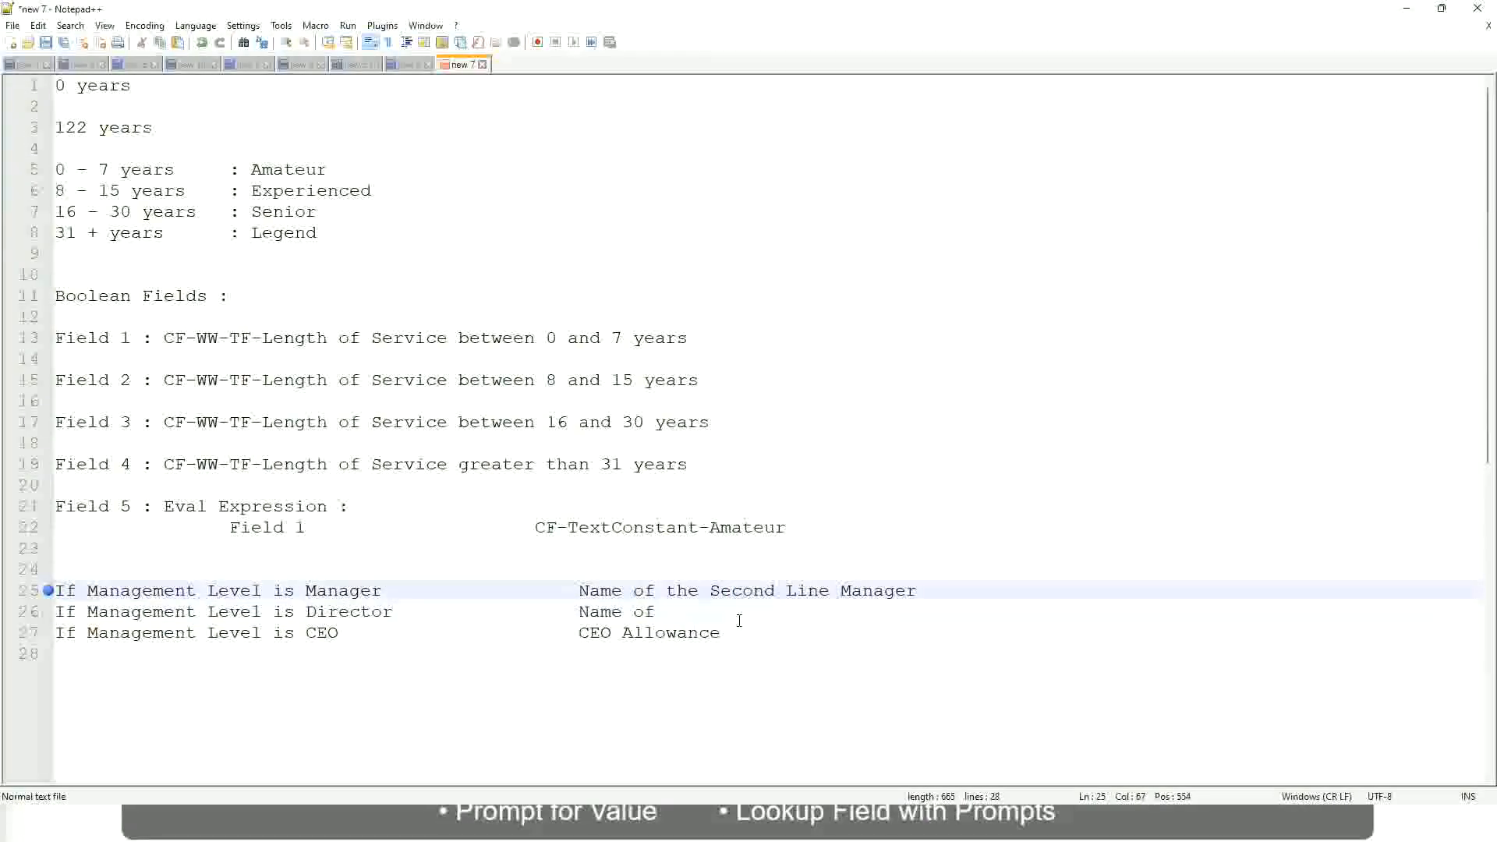
- Complete the Director rule's outcome as "Name of Manager" and replace the CEO rule's outcome with "name of CEO/Himself/Herself"
click(678, 611)
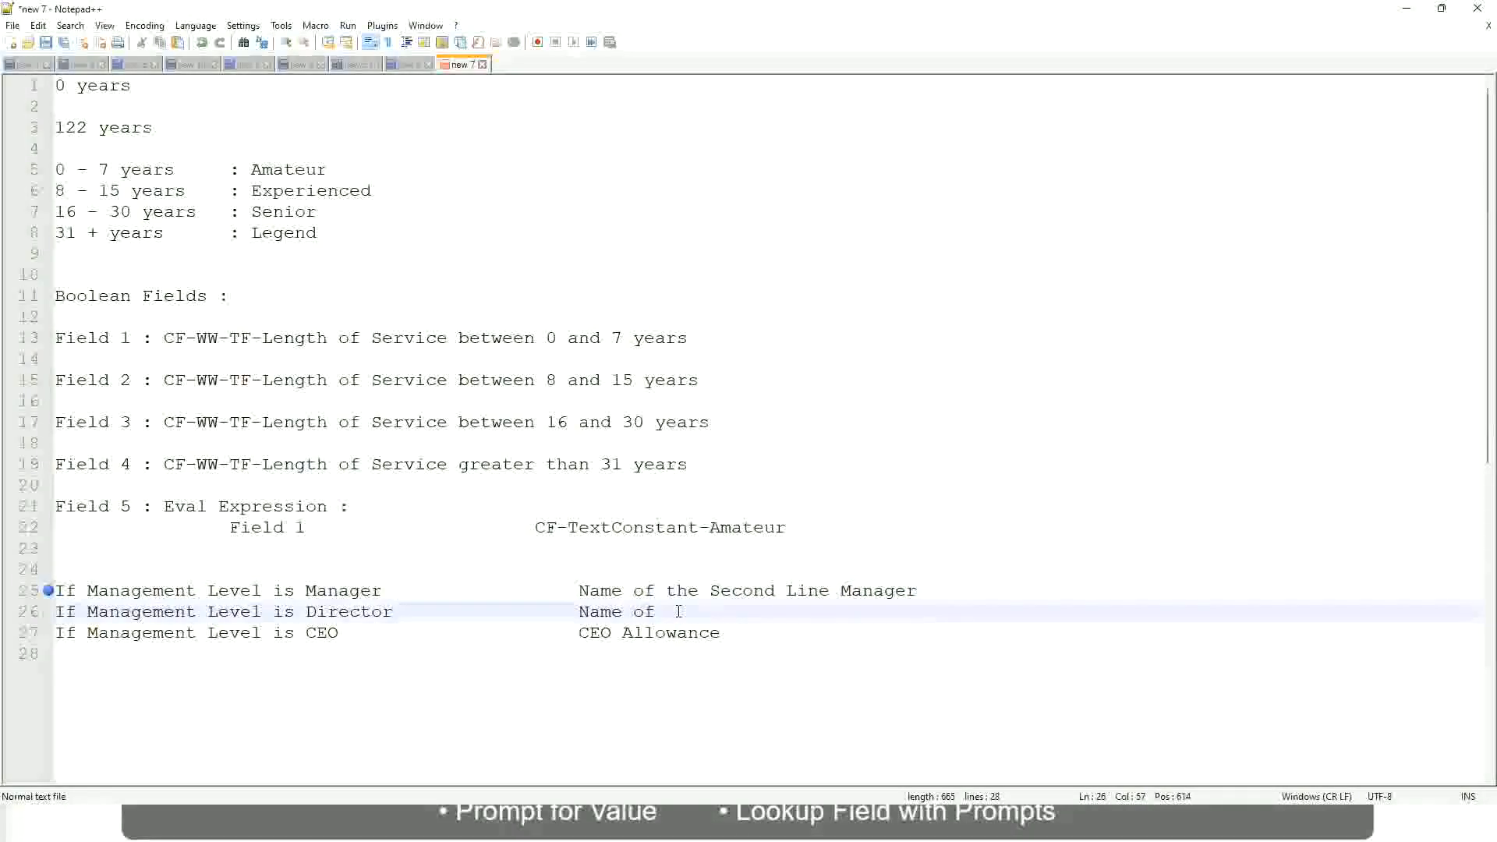
text(Manager)
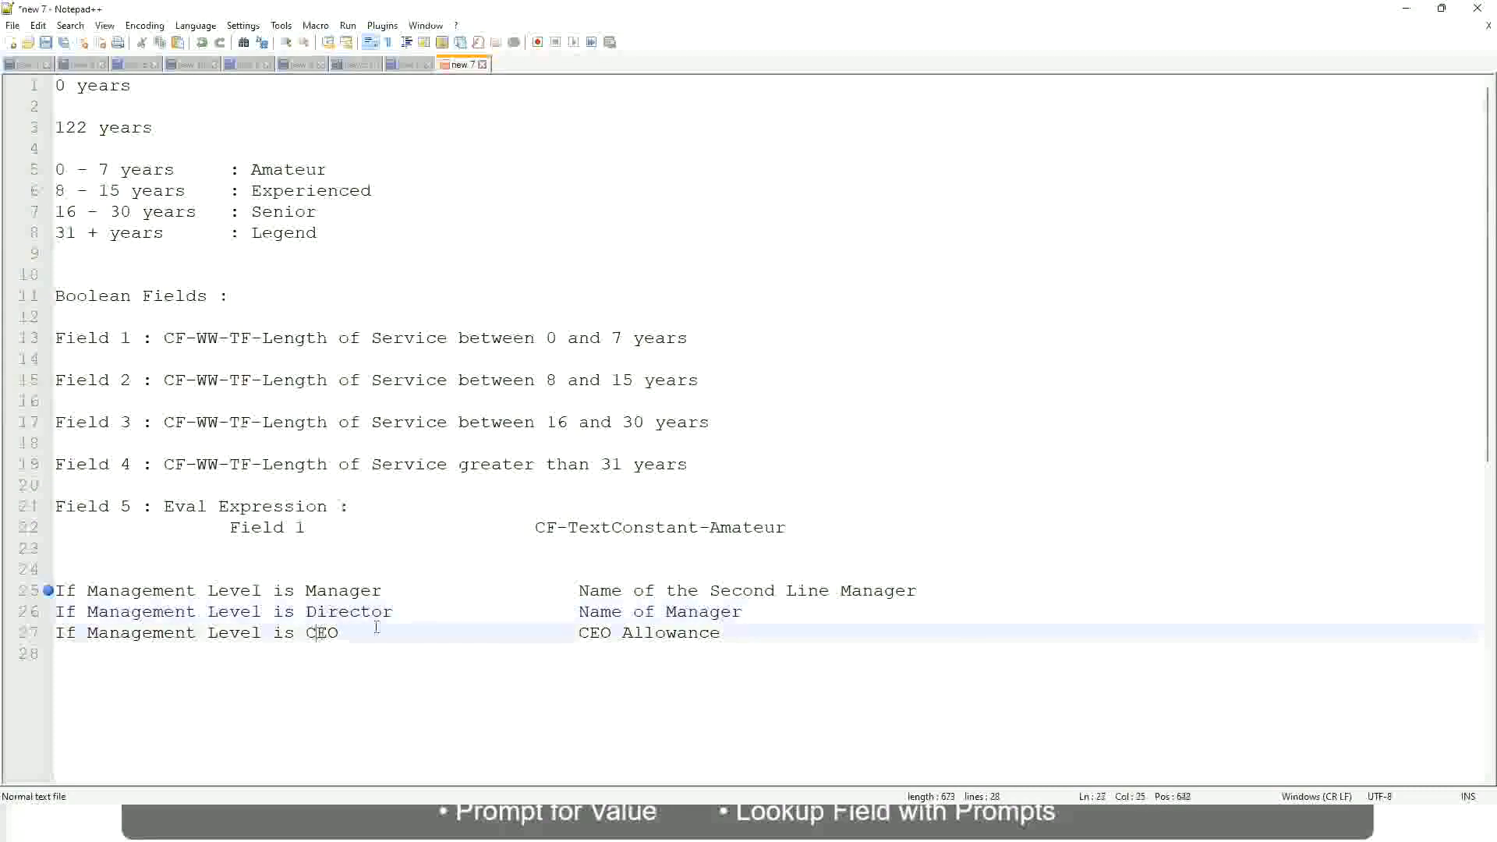
drag(579, 632, 740, 633)
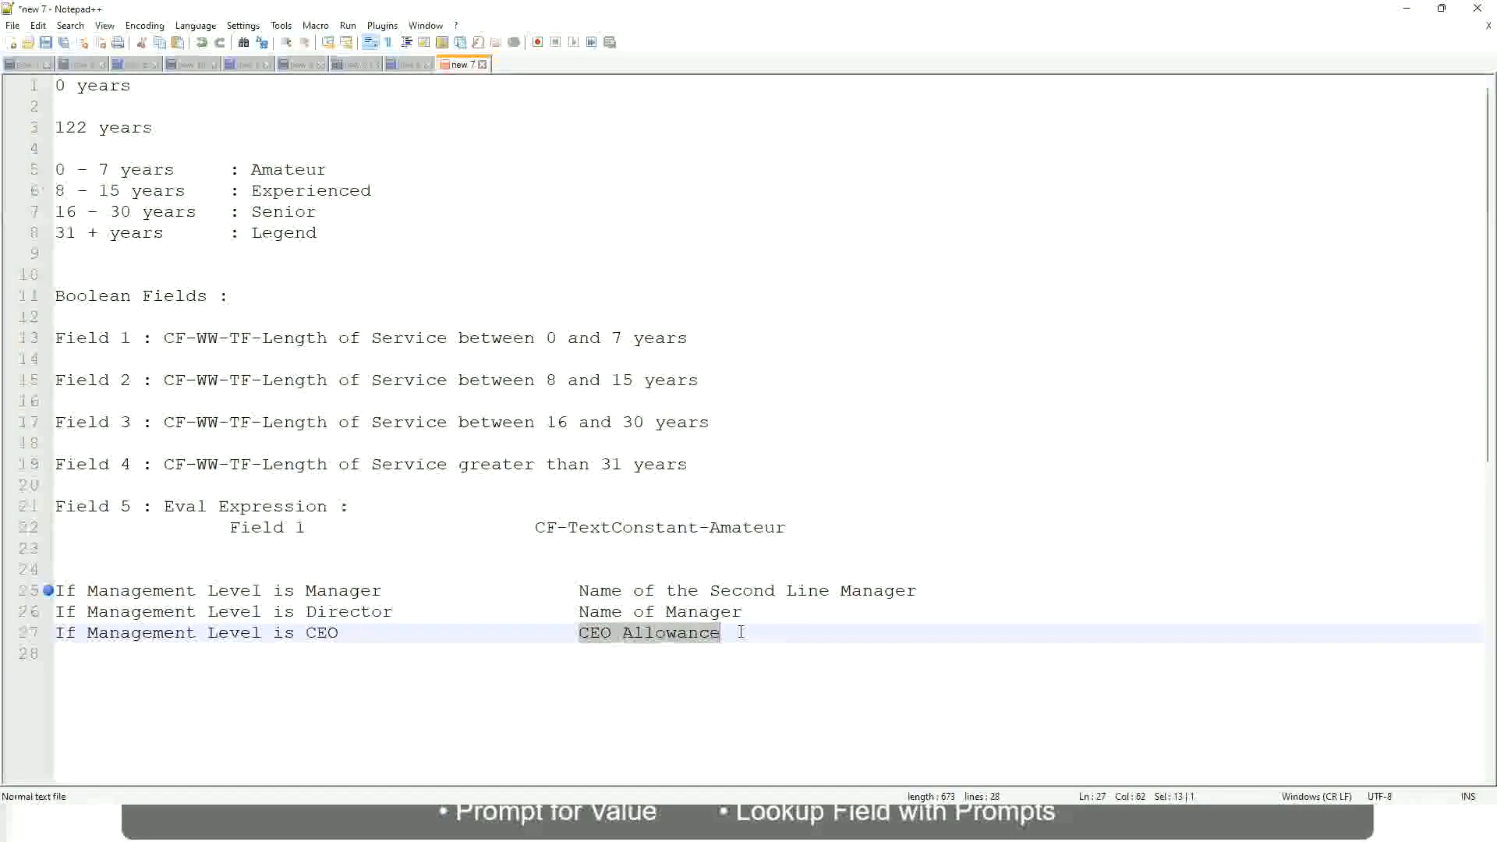
text(name of CEO )
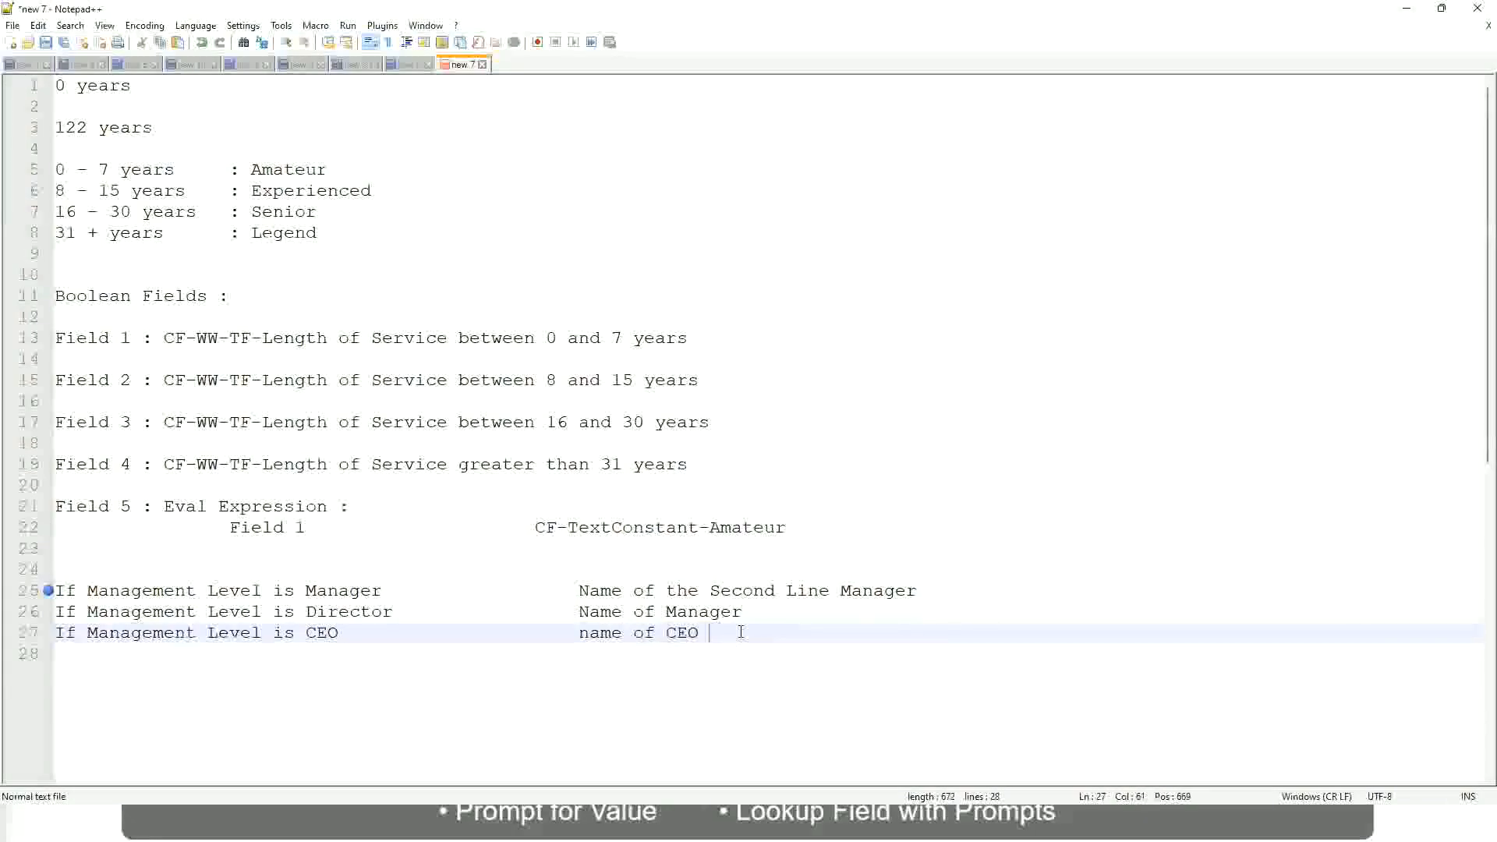
text(/Himself/Herself)
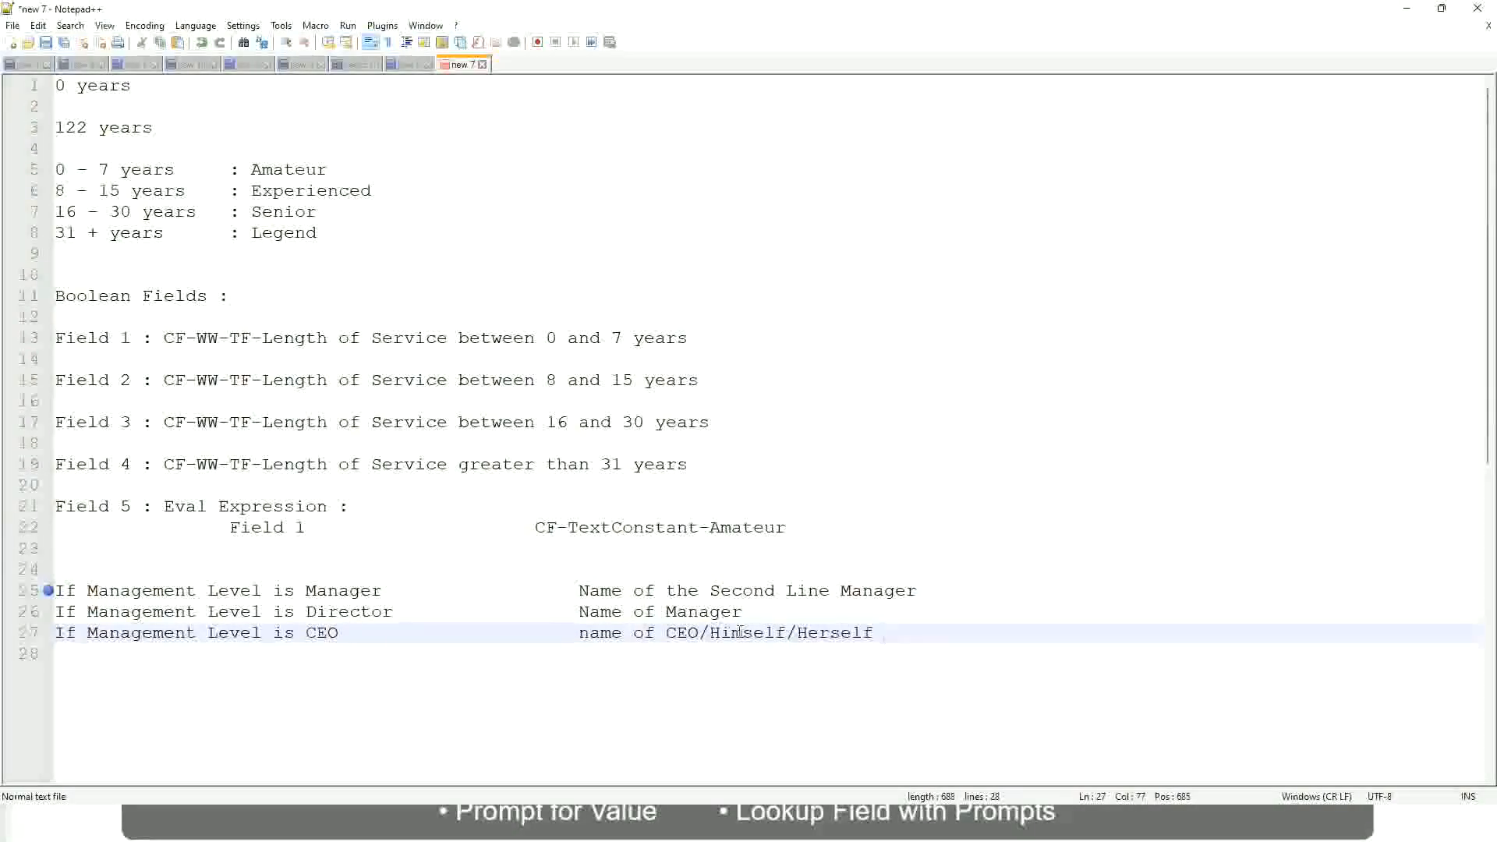
click(536, 634)
click(162, 591)
click(229, 591)
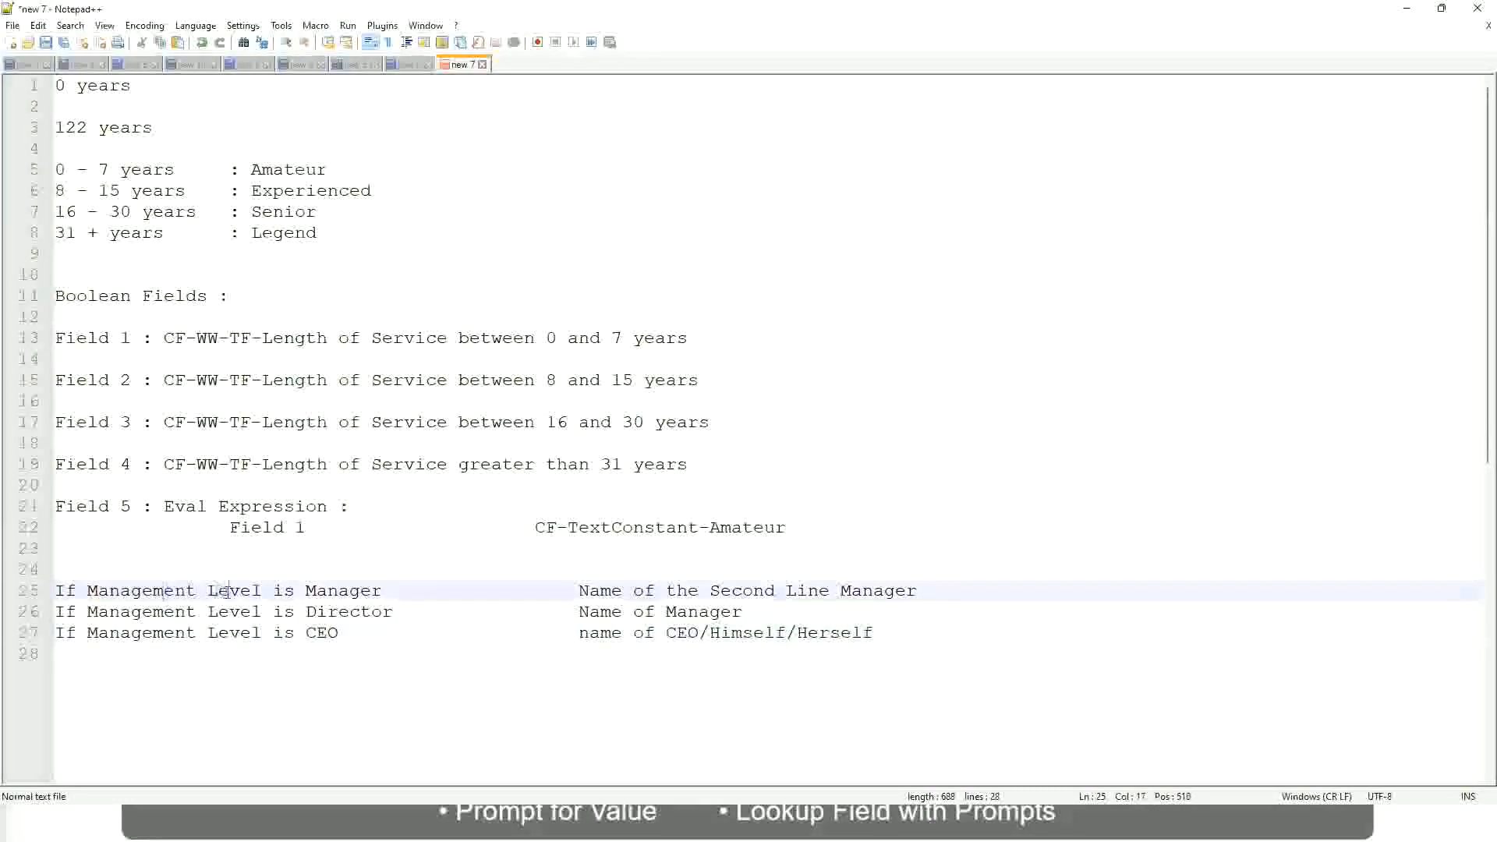
click(274, 591)
click(347, 591)
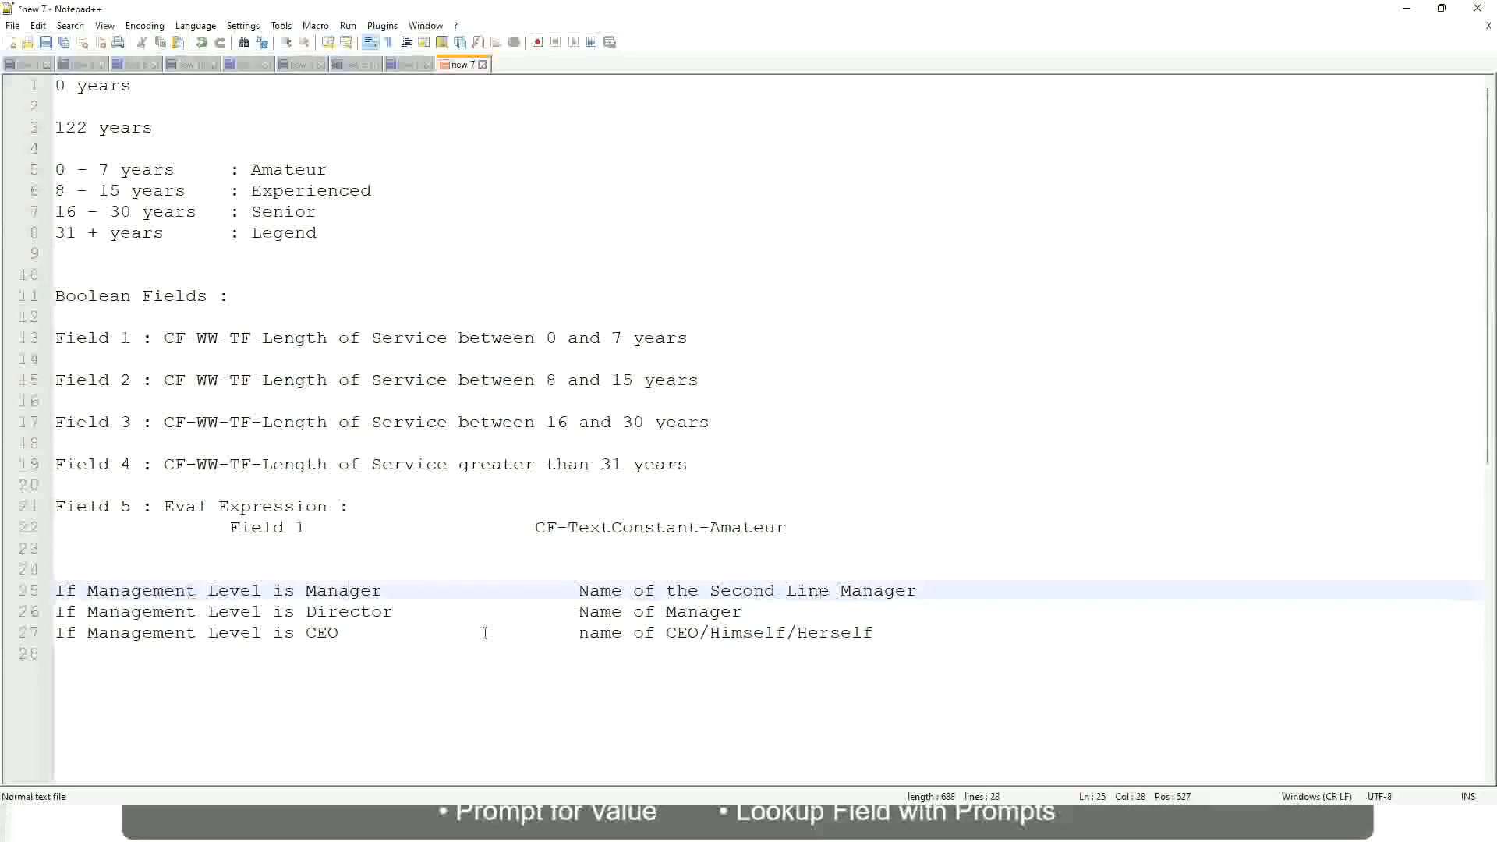
- Review the Manager, Director and CEO rules on lines 25 to 27 together with the name each one returns
click(178, 615)
click(368, 611)
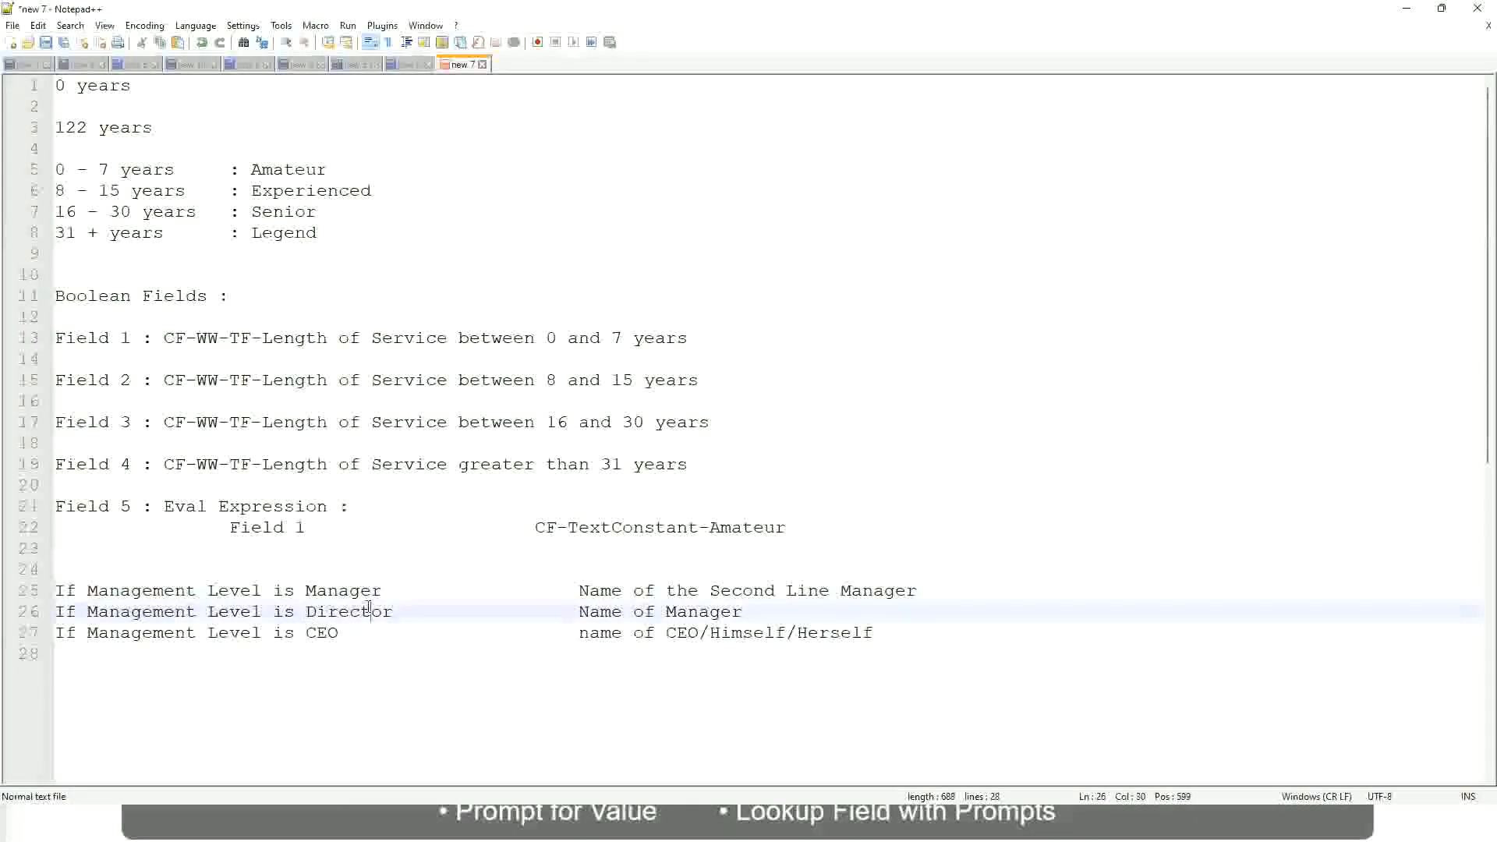
click(742, 613)
click(336, 614)
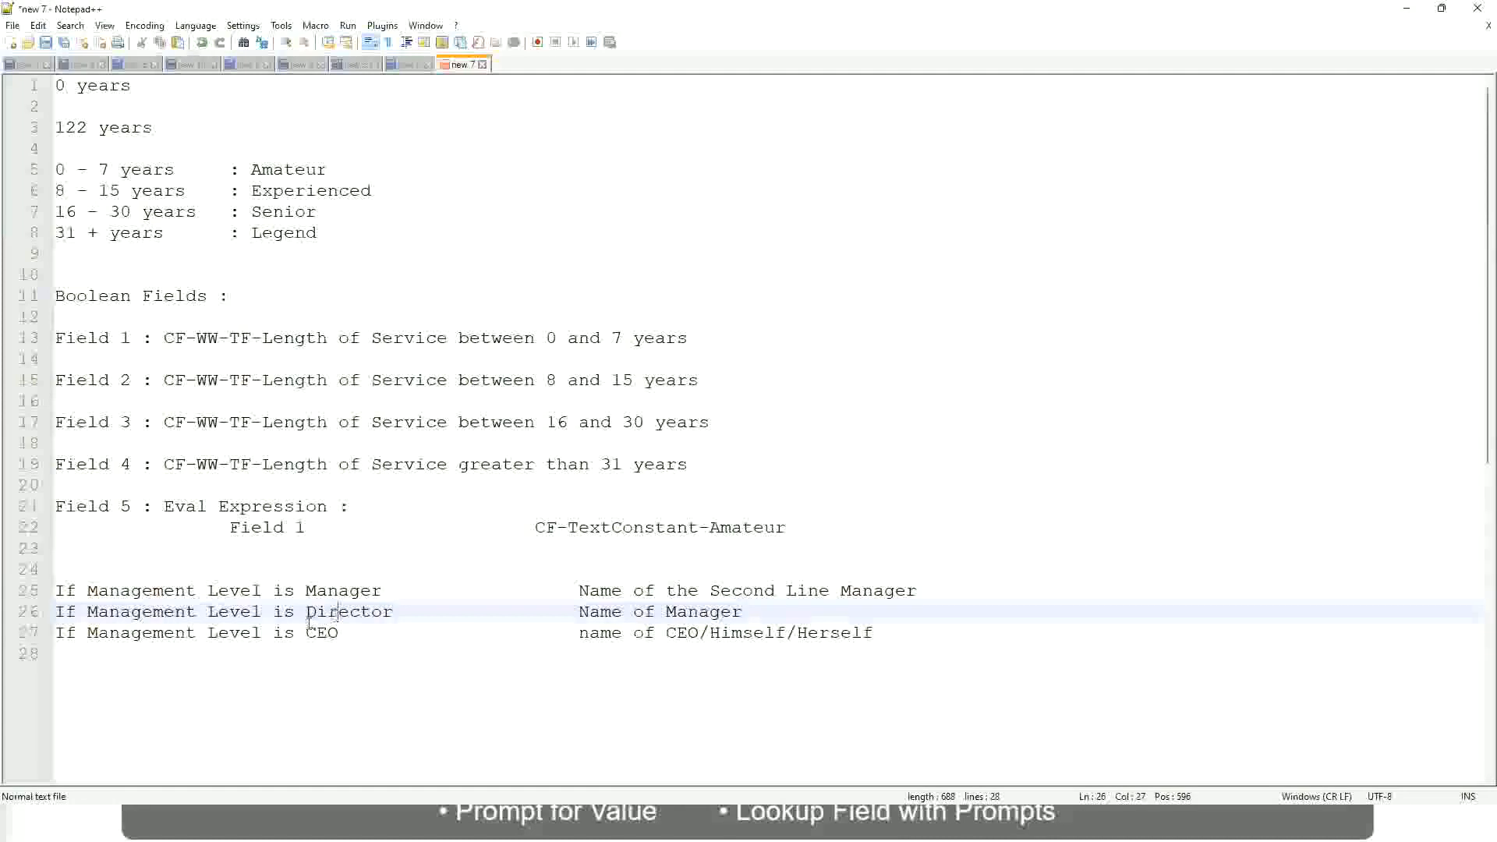
click(324, 634)
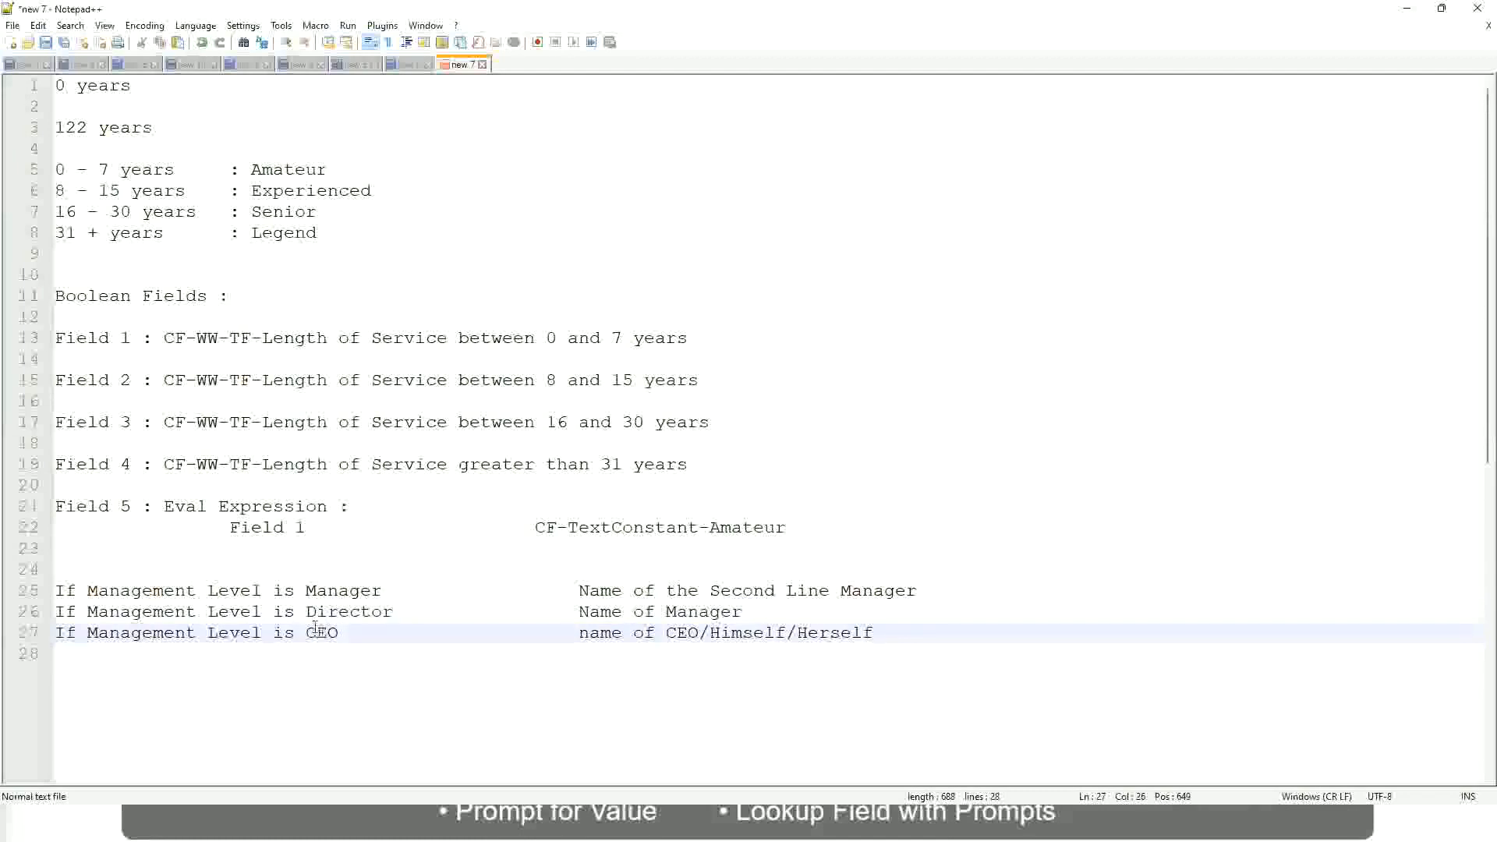
click(700, 634)
key(End)
drag(888, 631, 31, 591)
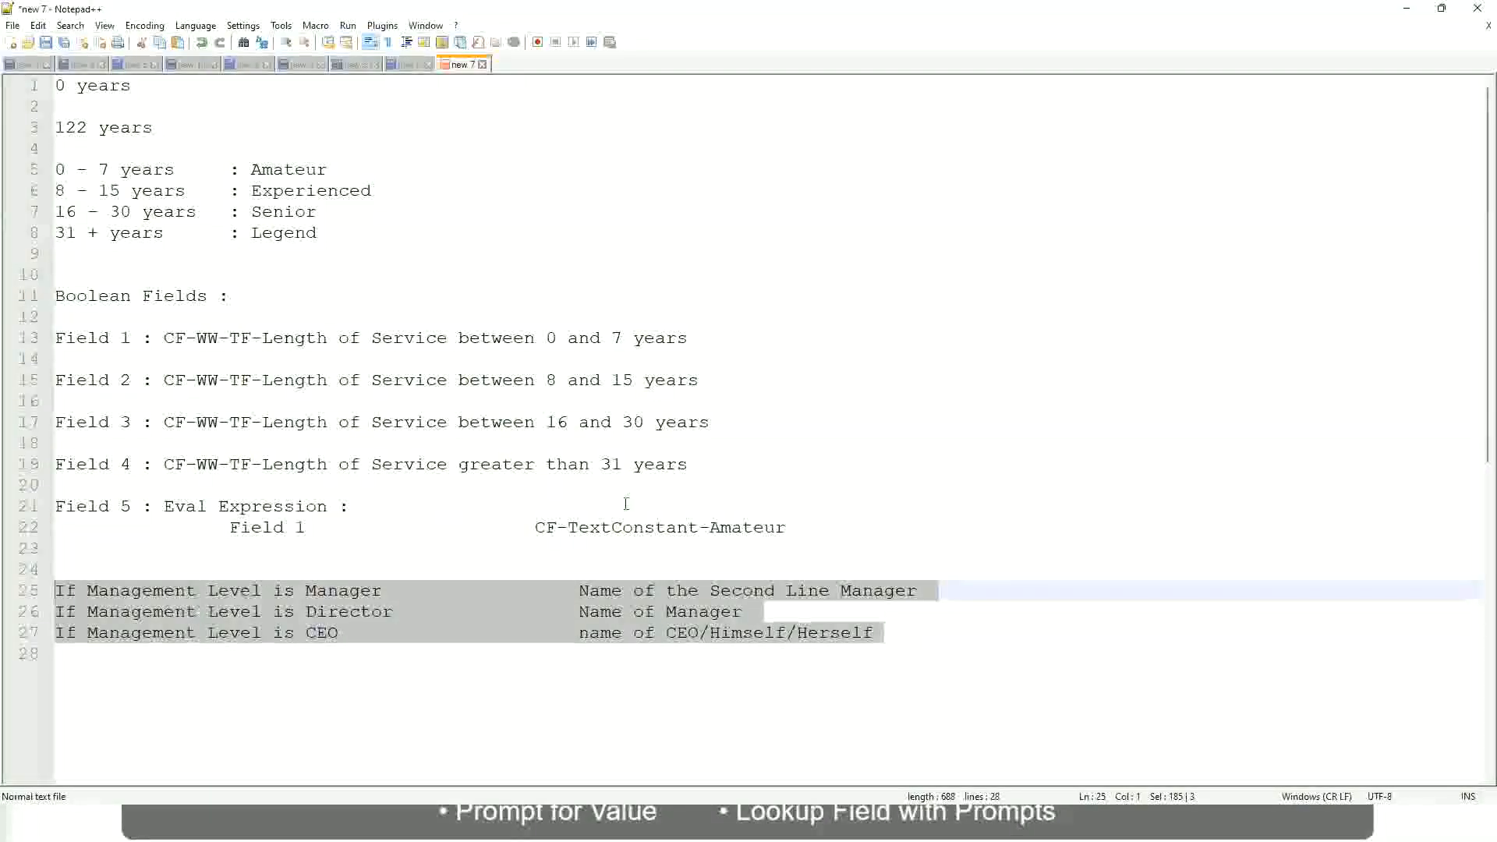
- Examine the Manager rule's outcome "Name of the Second Line Manager" on line 25 as a value that differs per worker
click(632, 590)
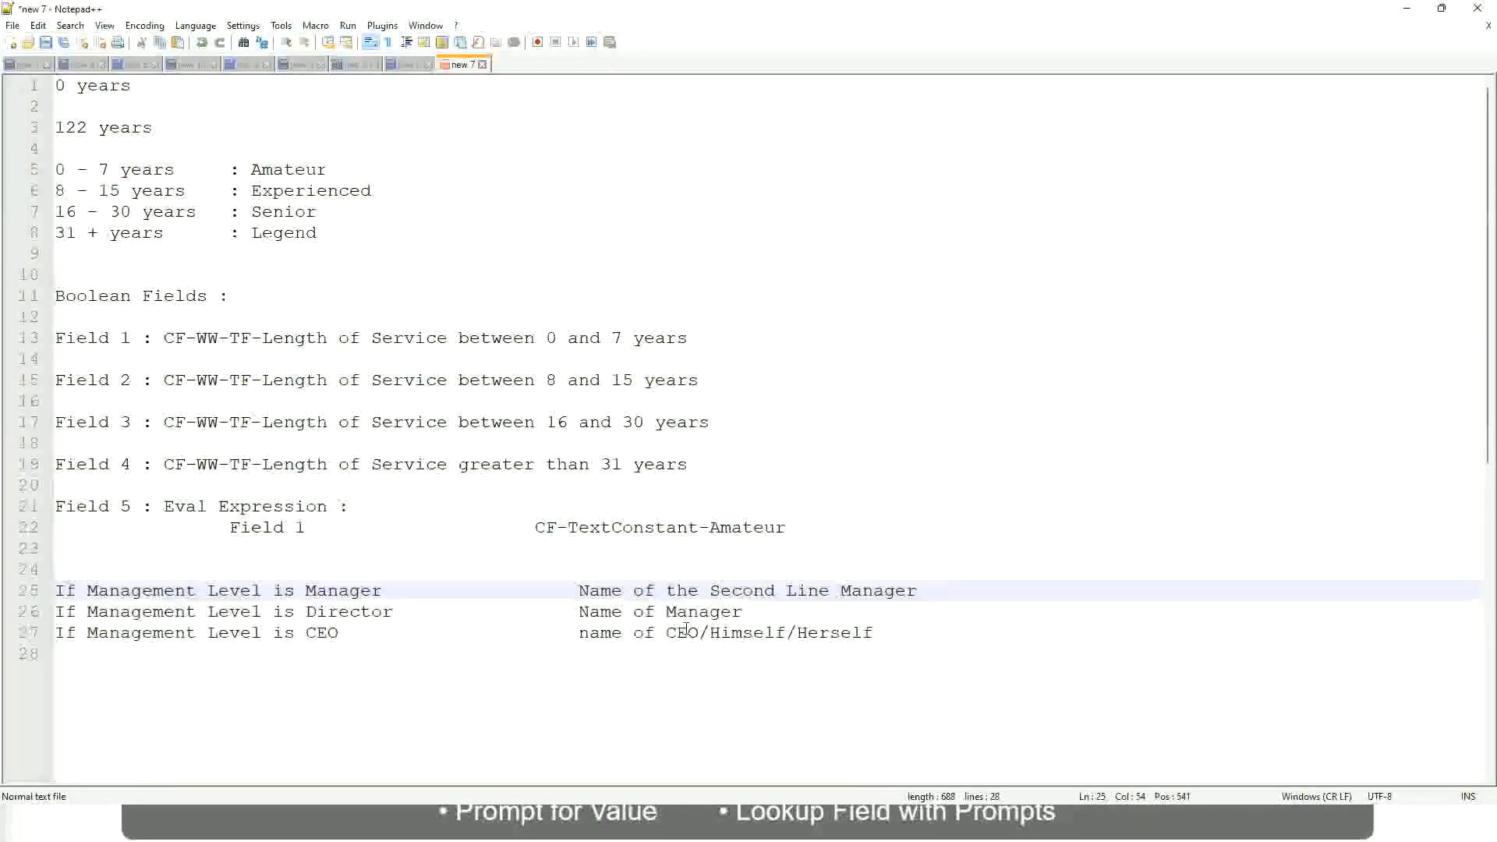
click(578, 590)
drag(578, 590, 916, 590)
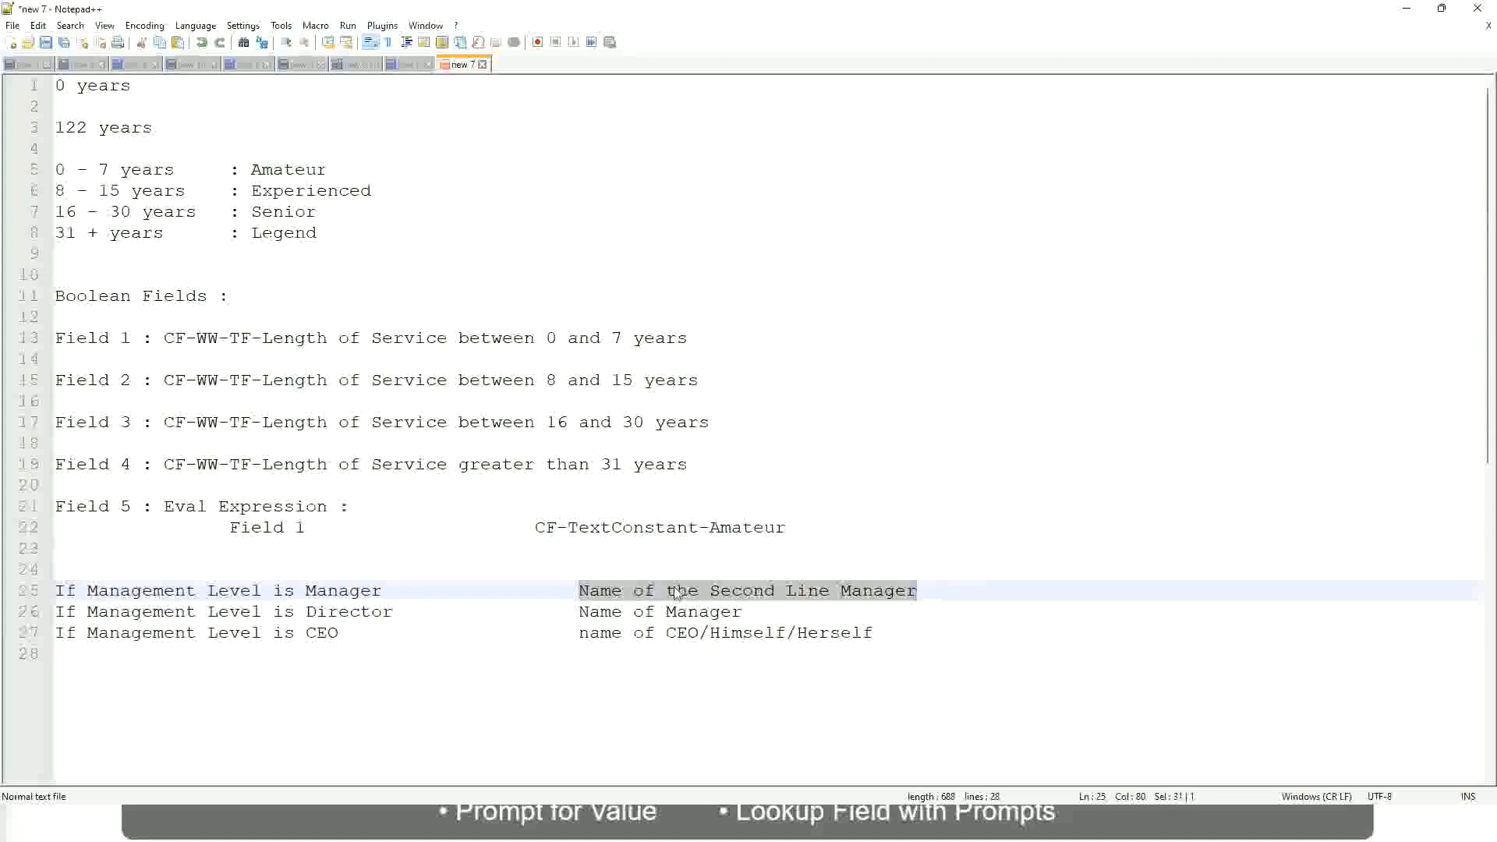
click(700, 594)
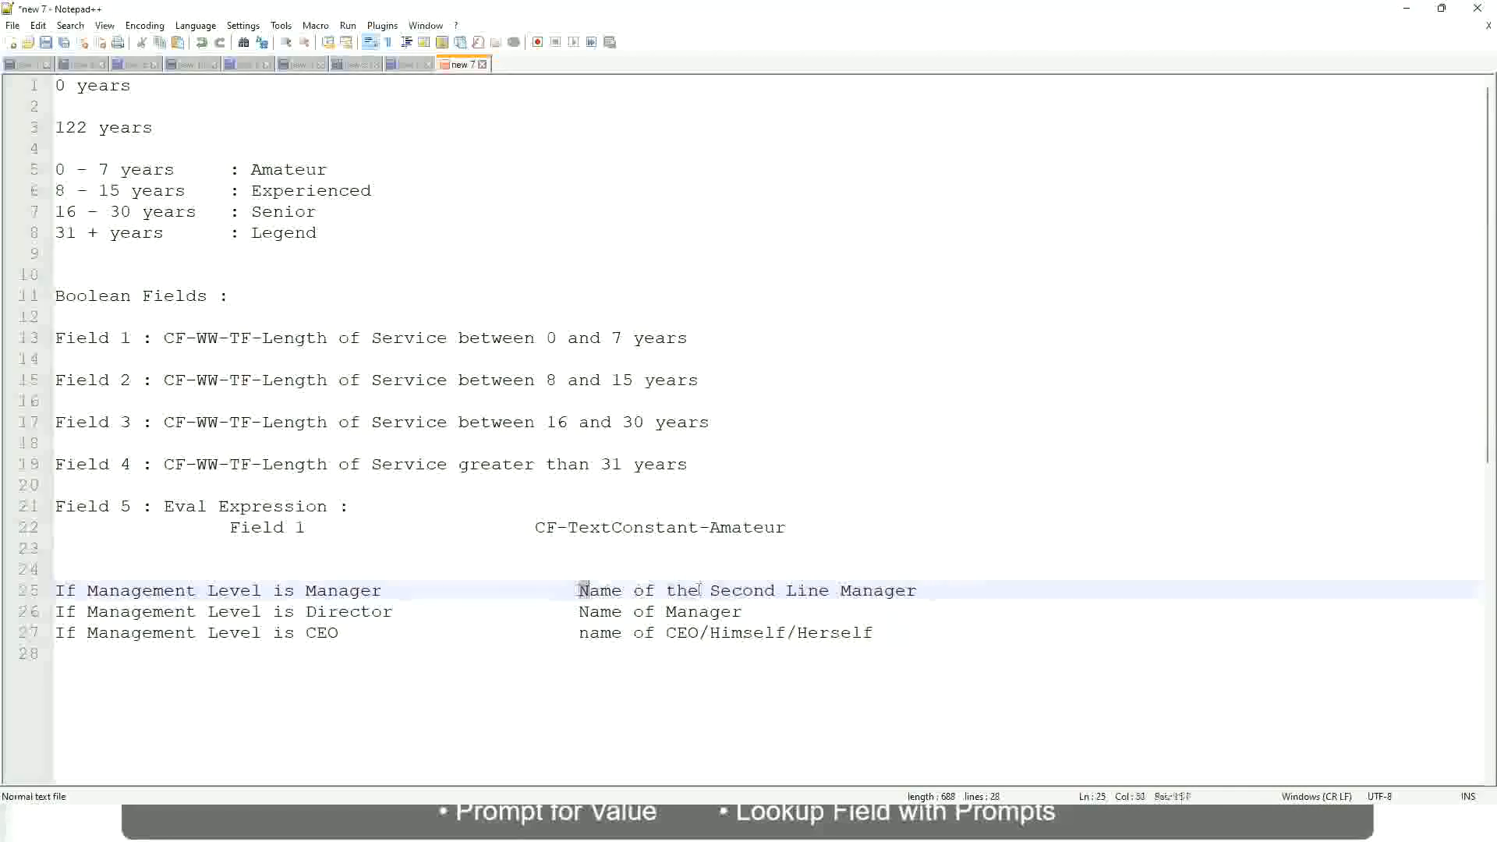
drag(579, 590, 921, 589)
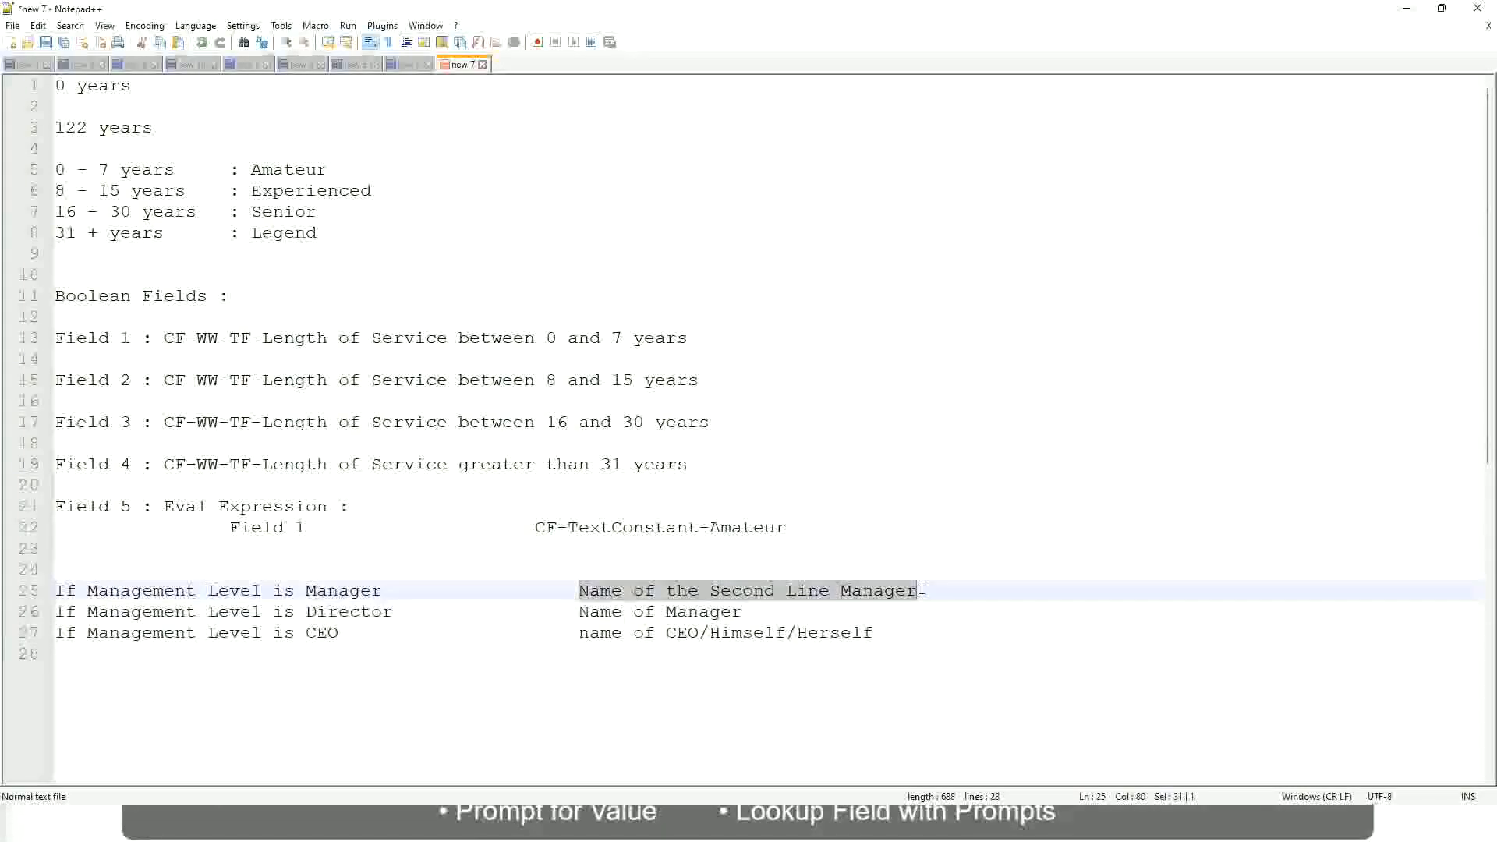
click(767, 595)
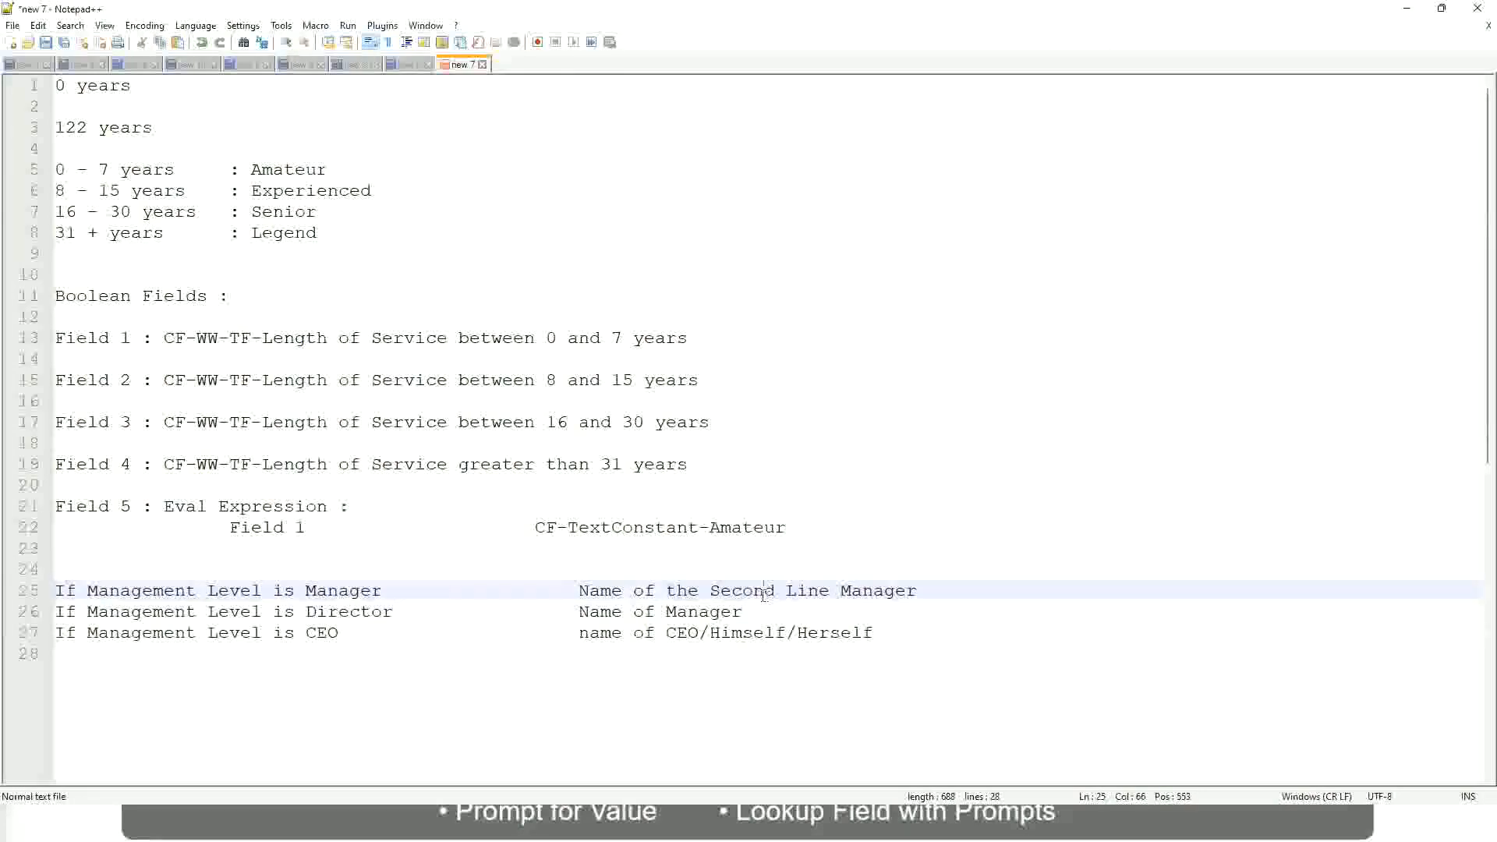
click(388, 590)
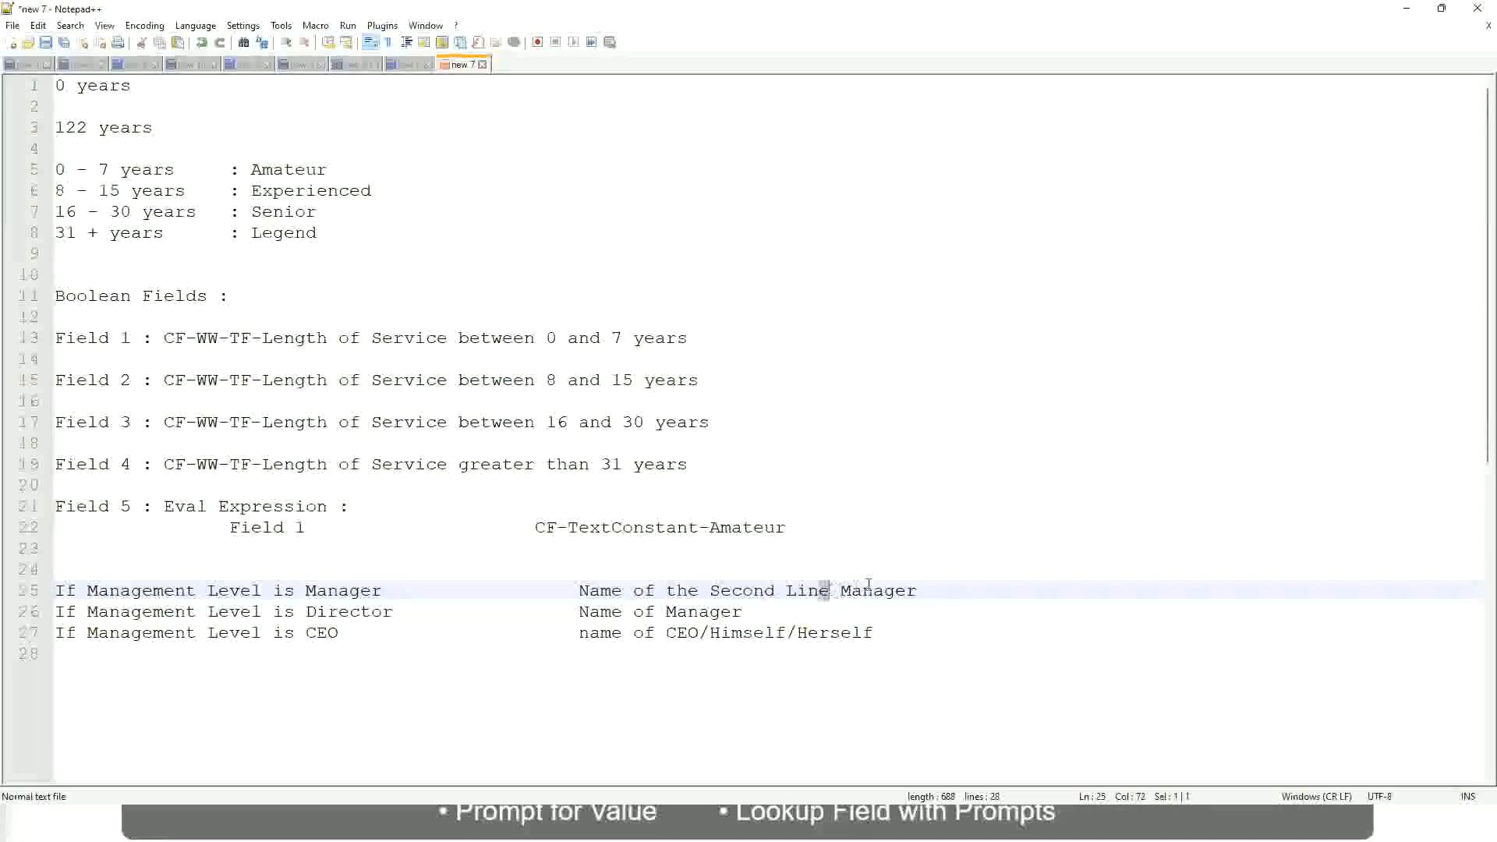
click(940, 589)
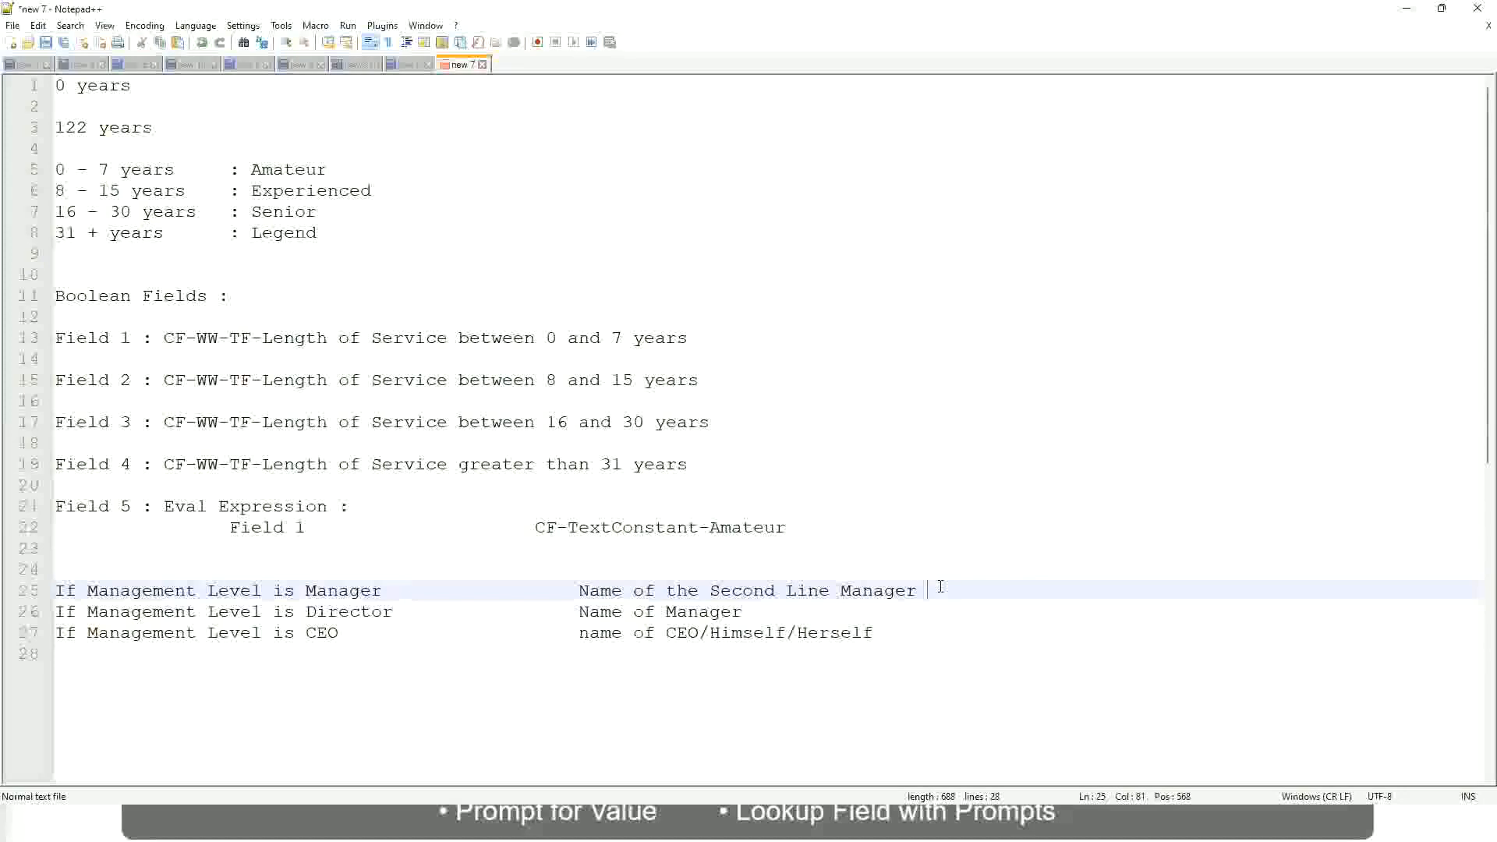
click(883, 588)
- Compare the fixed band labels Amateur, Experienced, Senior and Legend with the name outcomes of the management-level rules
double_click(289, 170)
double_click(290, 190)
double_click(288, 212)
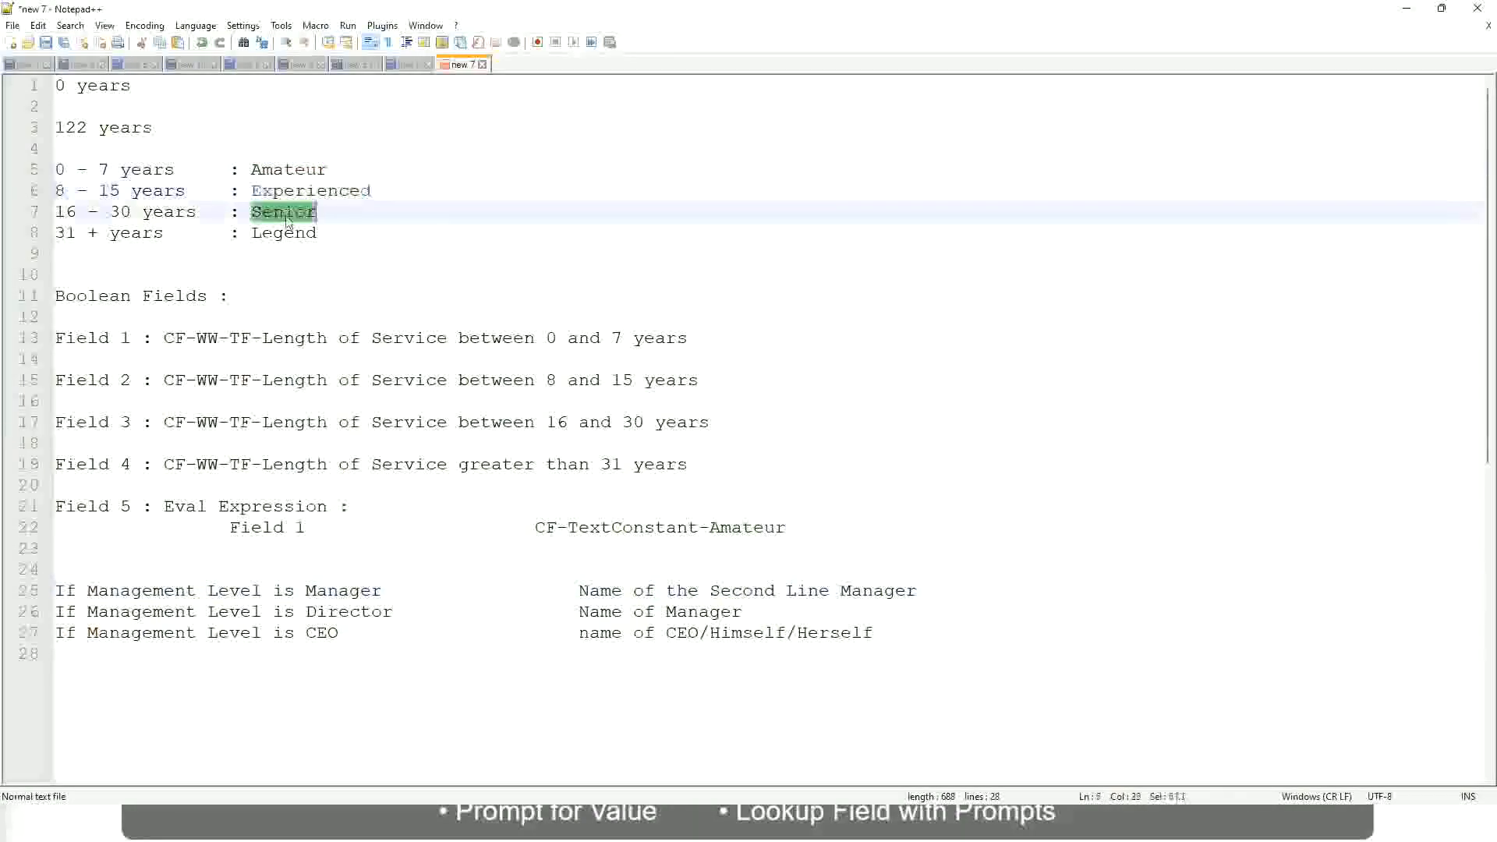
double_click(283, 232)
click(283, 232)
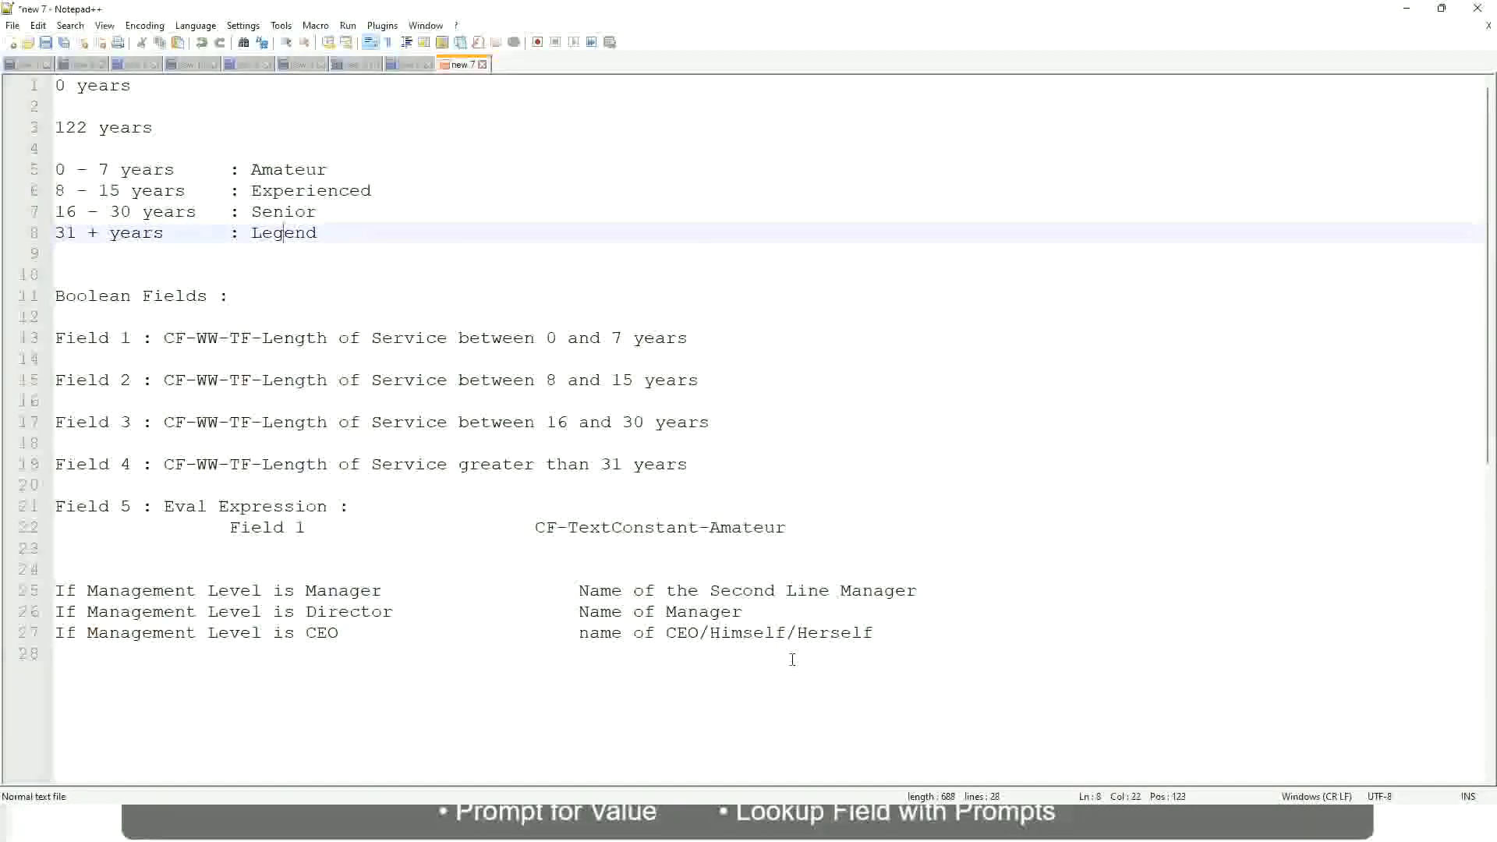
click(766, 633)
click(704, 610)
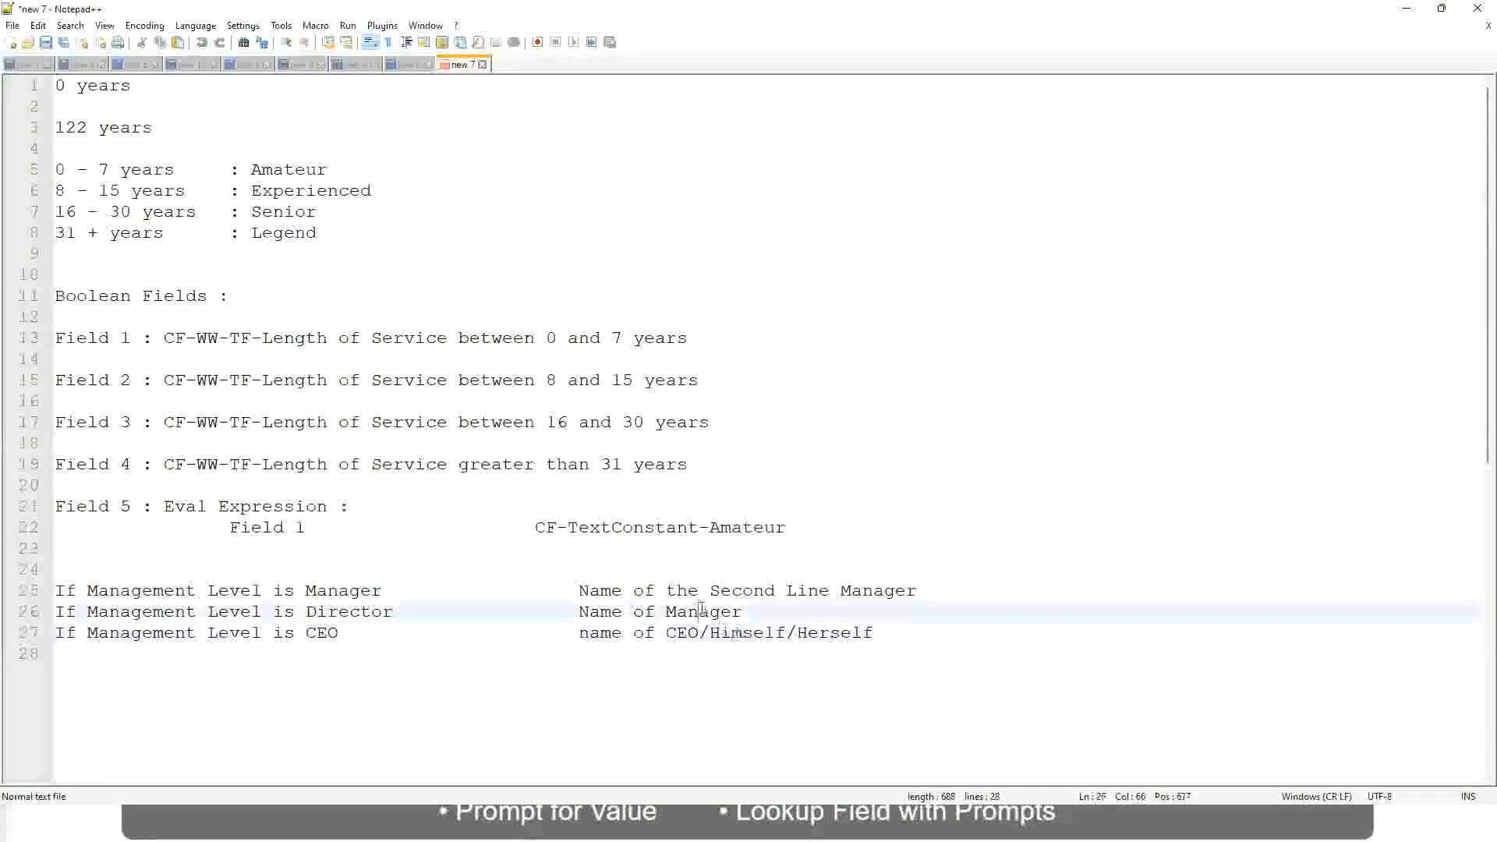
click(719, 592)
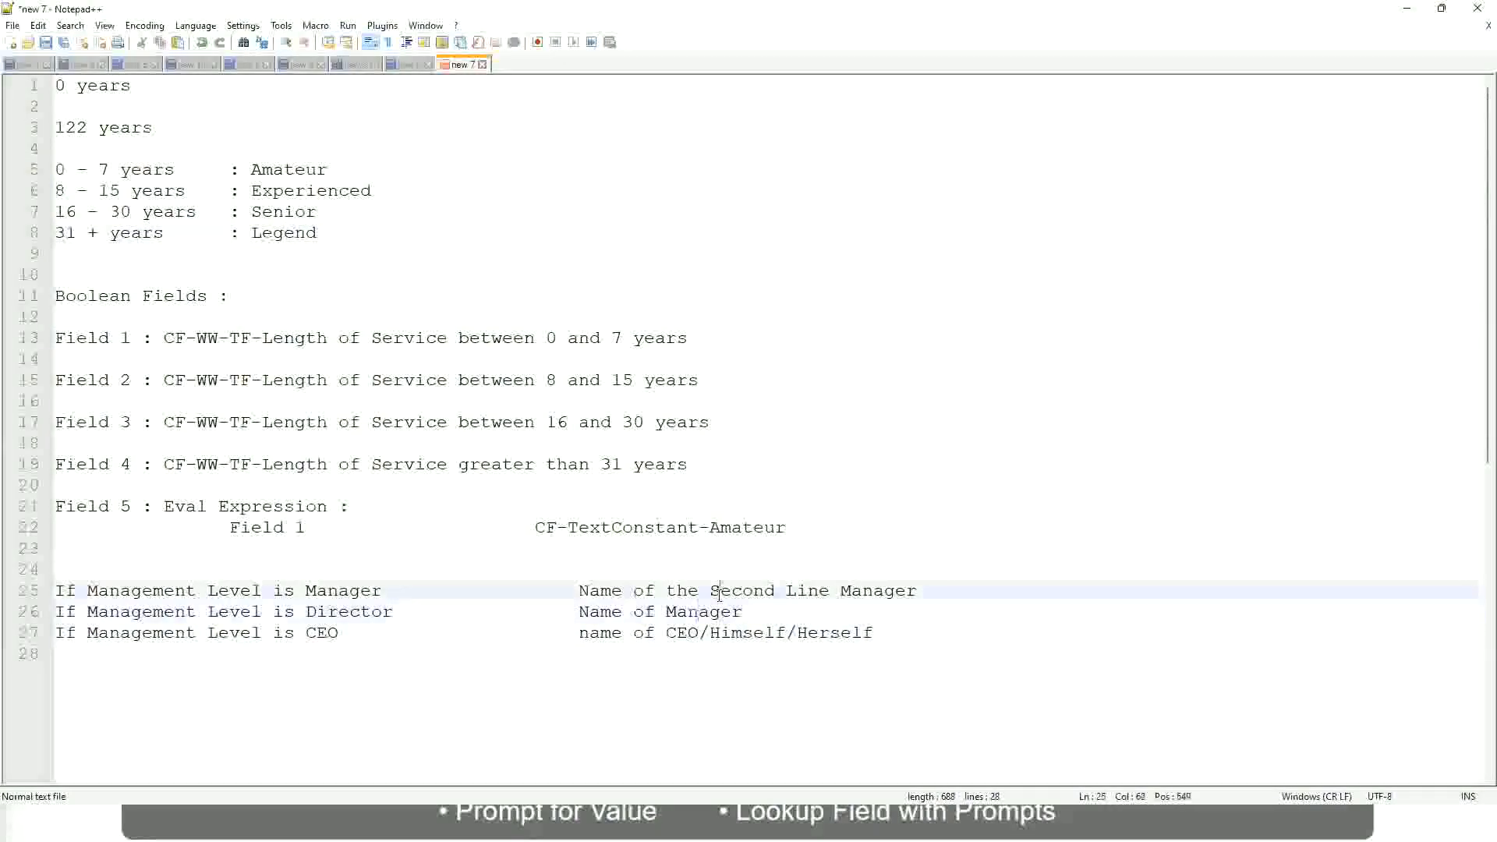
click(407, 617)
- Switch to Workday, copy the name of the saved Lookup Range Band calculated field and finish its save confirmation
key(alt+Tab)
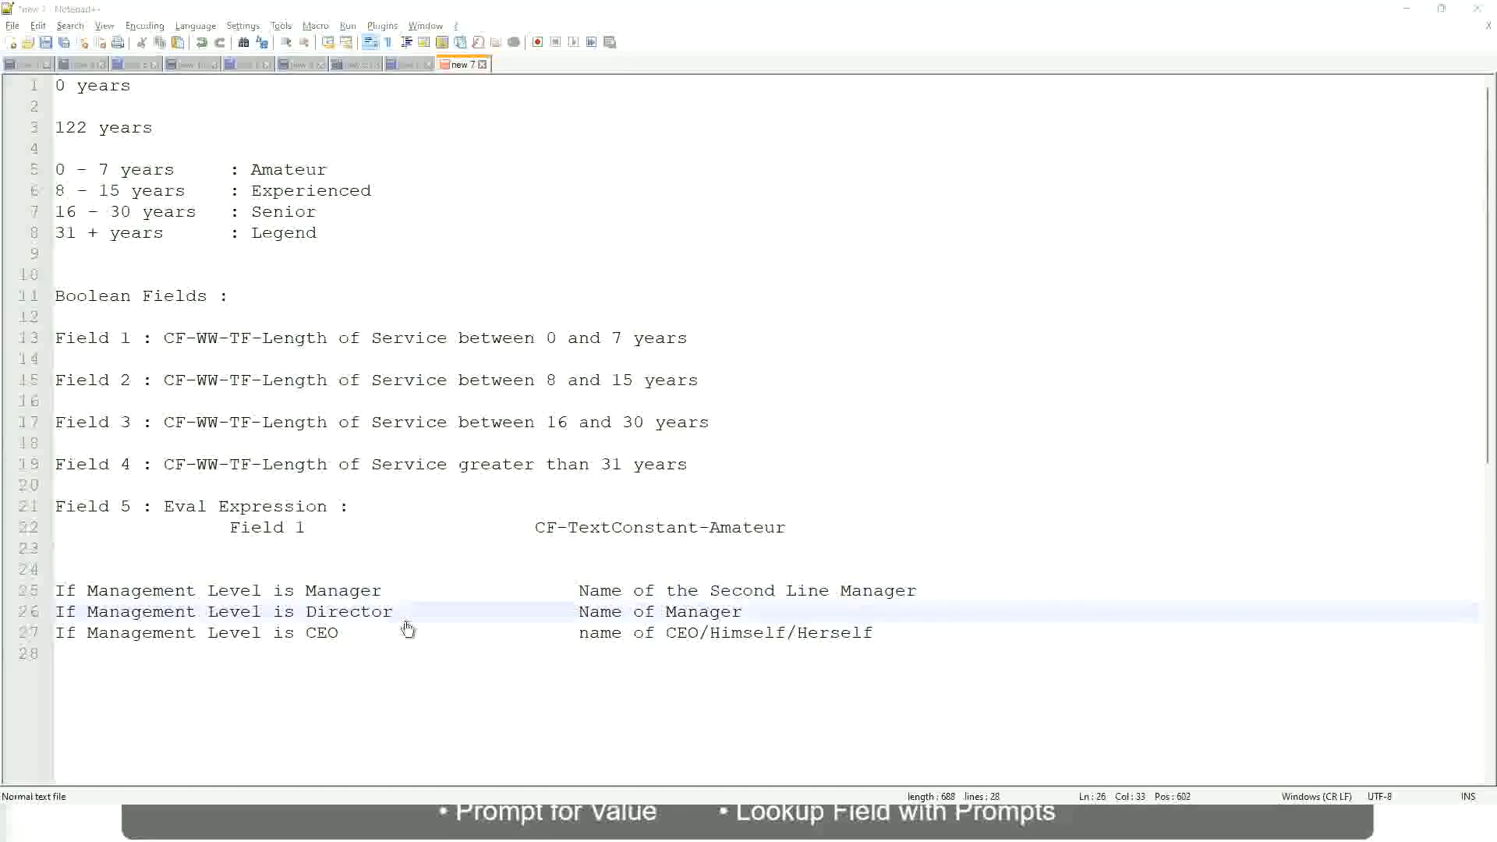
scroll(555, 265, down, 4)
scroll(581, 300, up, 4)
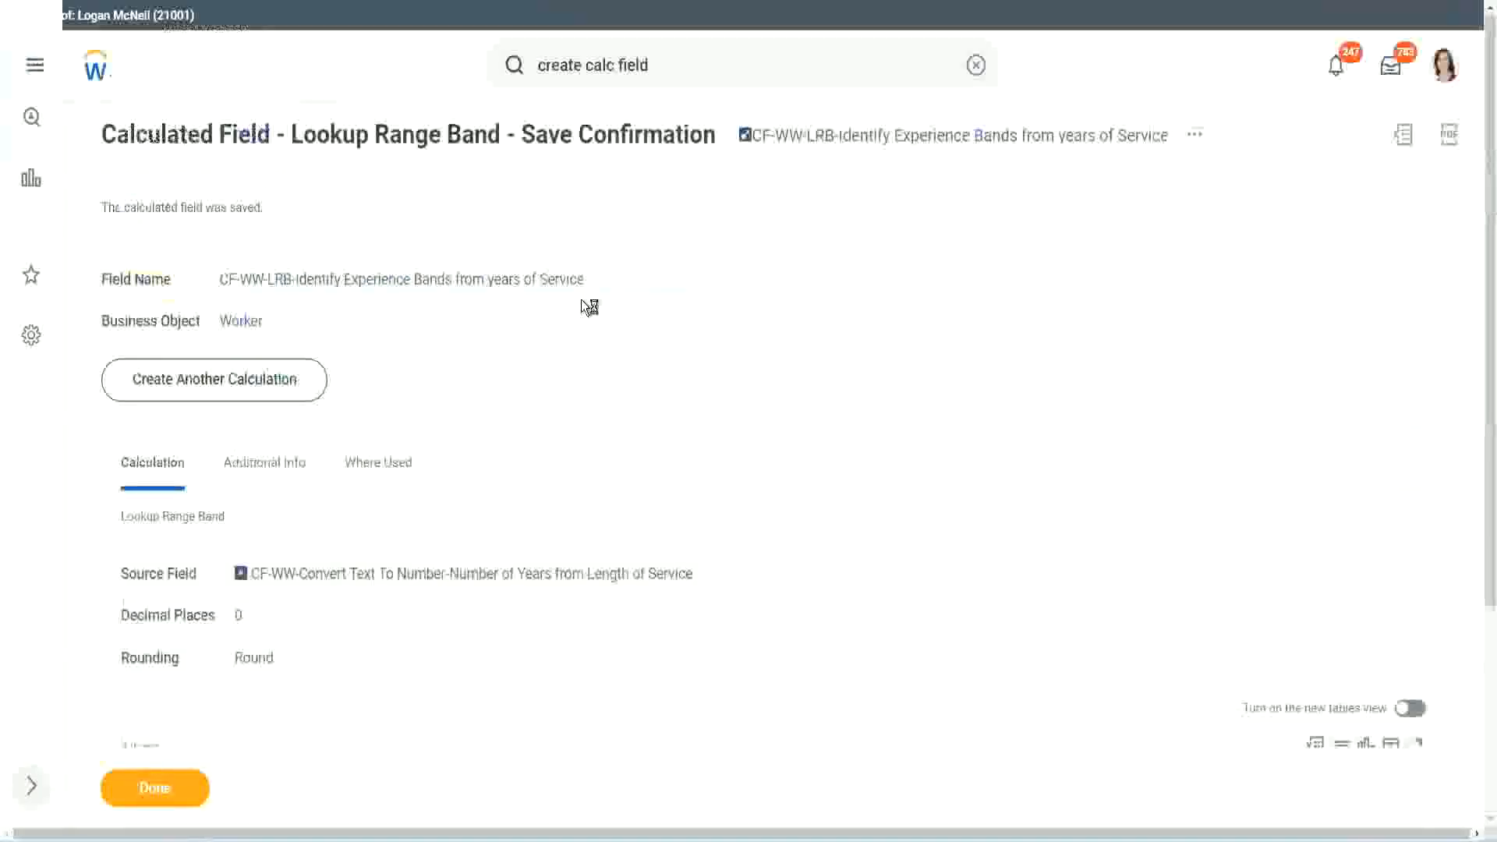
right_click(877, 145)
click(928, 234)
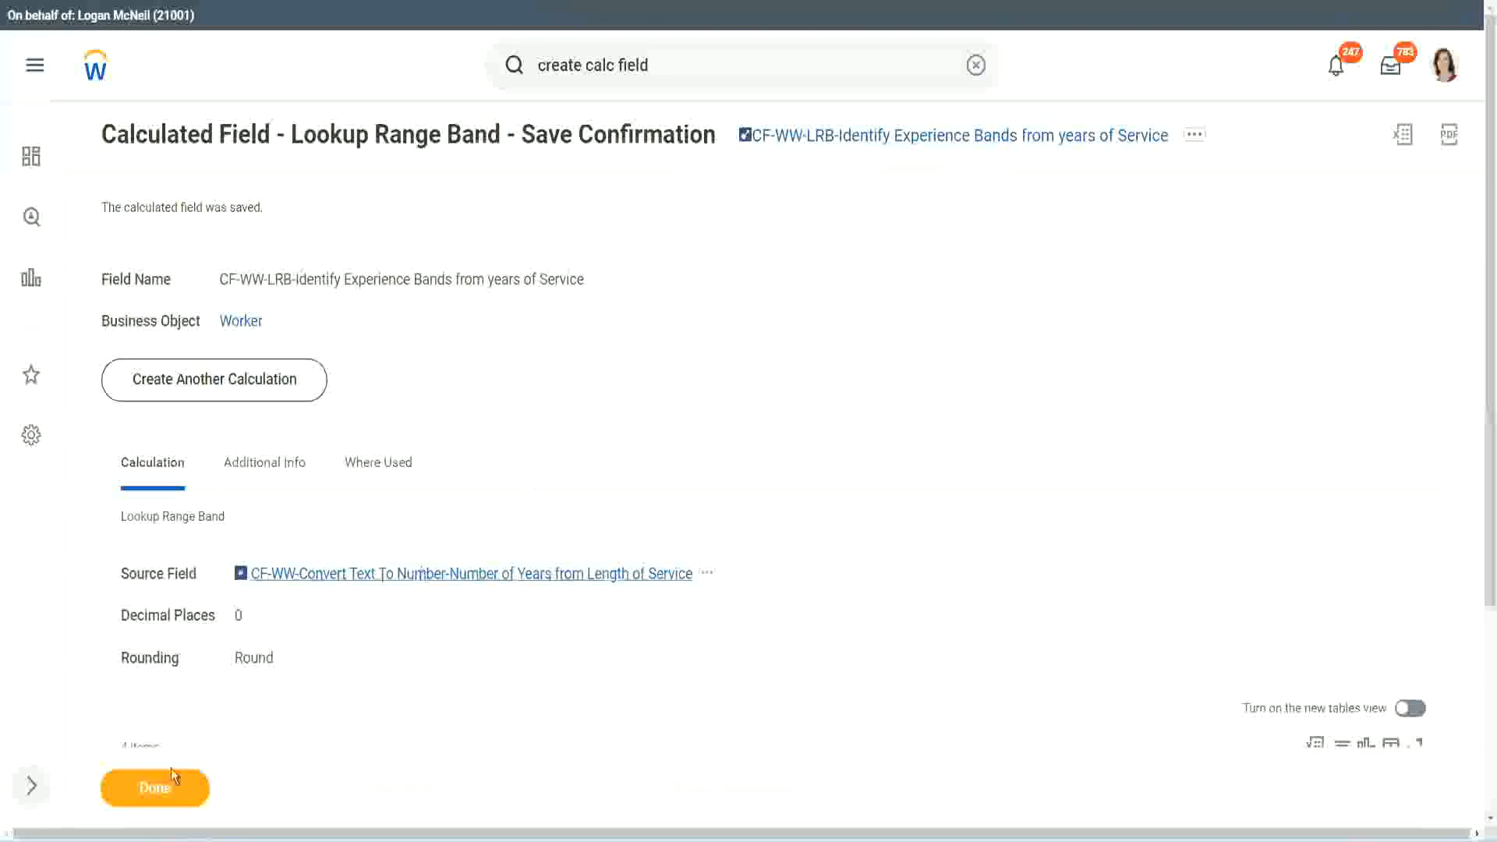
click(144, 799)
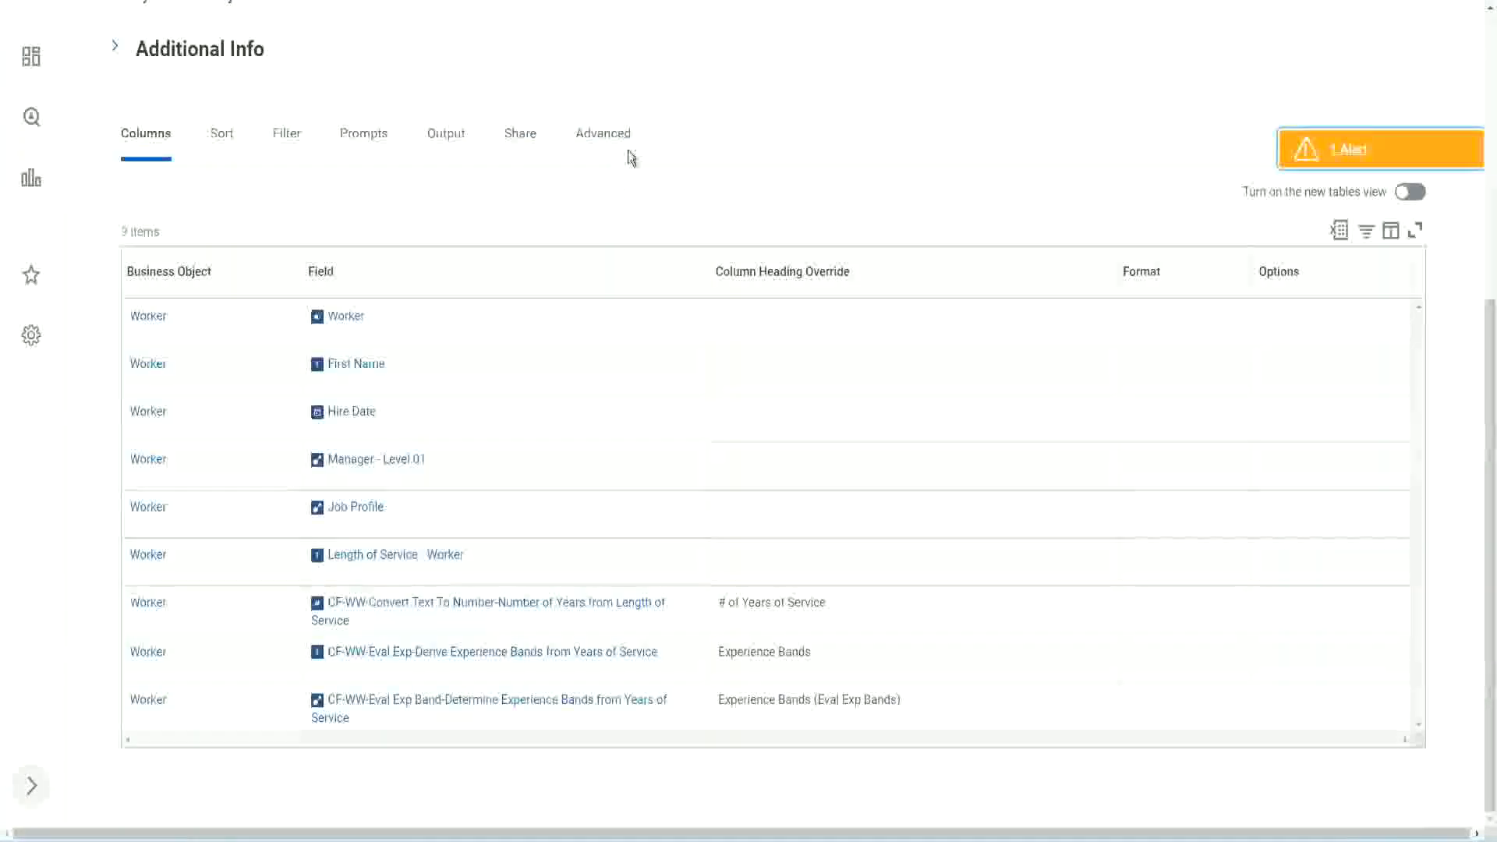
- Open the WW Employee Details custom report for editing
scroll(648, 204, up, 6)
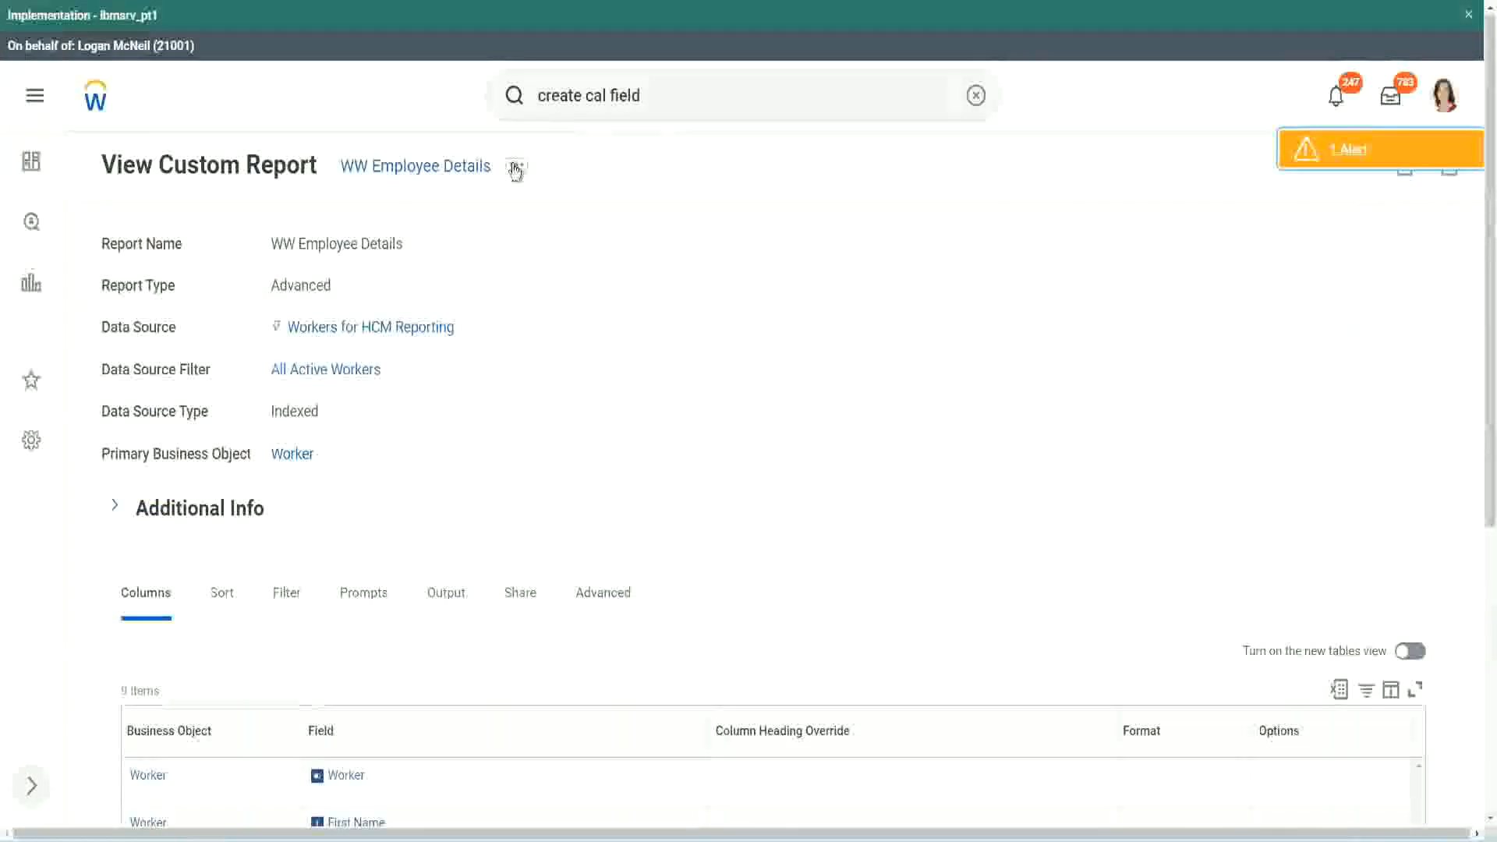
click(515, 168)
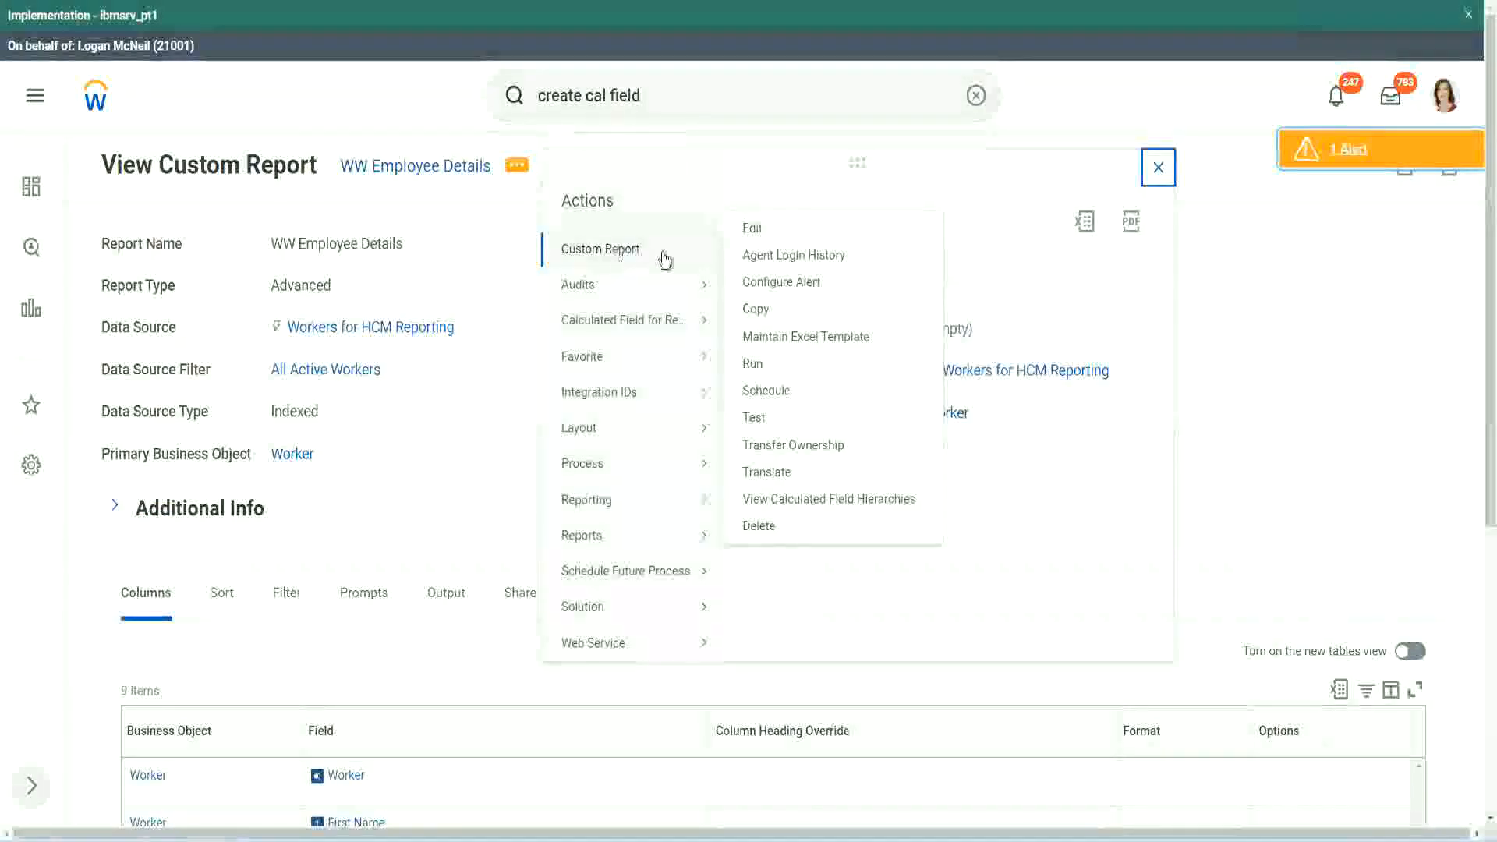
click(762, 231)
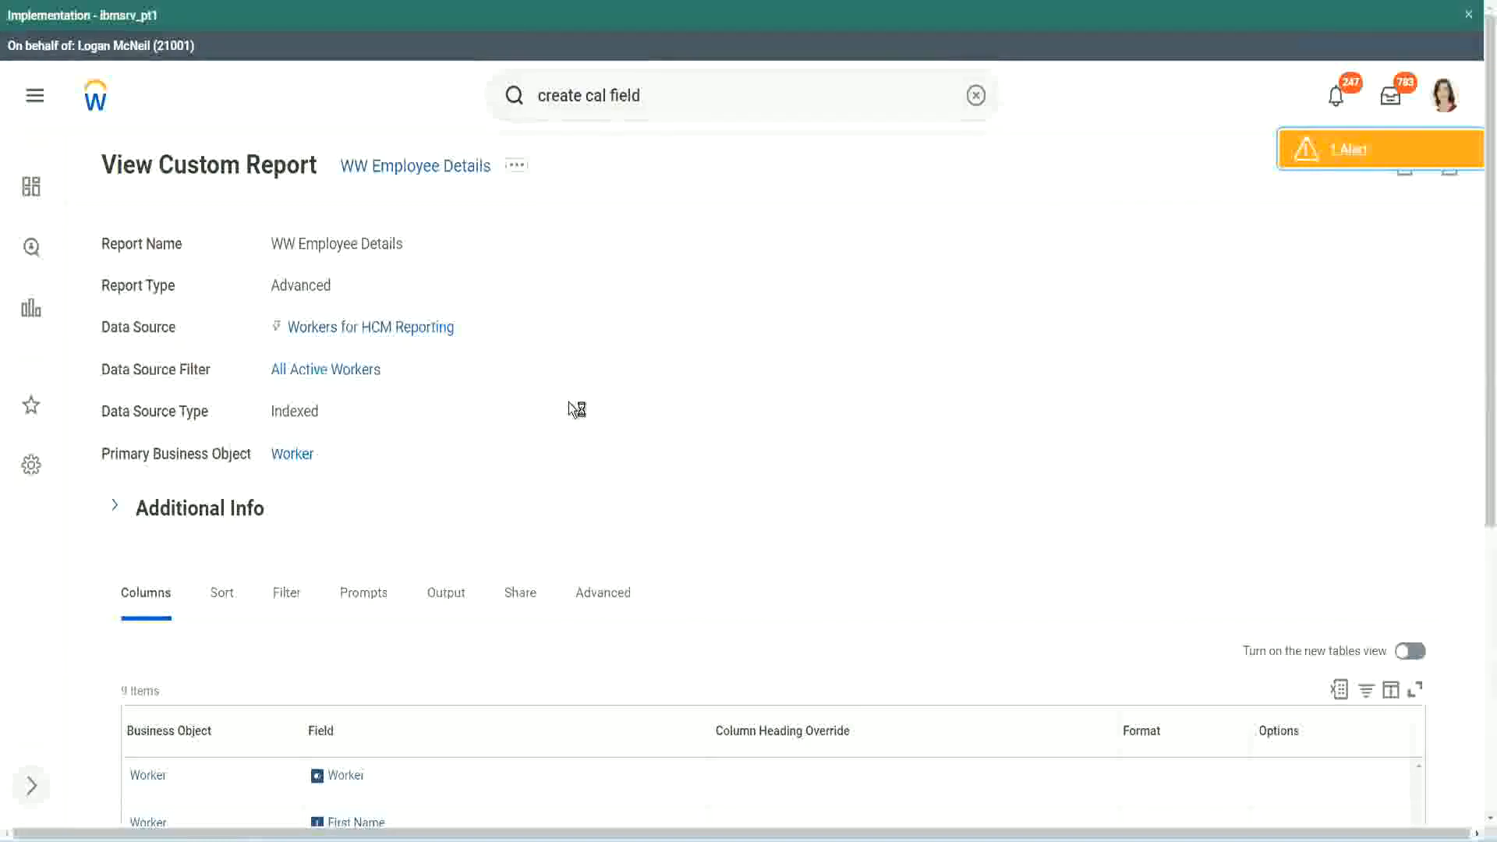
- Add a Worker column at the end of the report using the field CF-WW-LRB-Identify Experience Bands from years of Service
scroll(573, 409, down, 5)
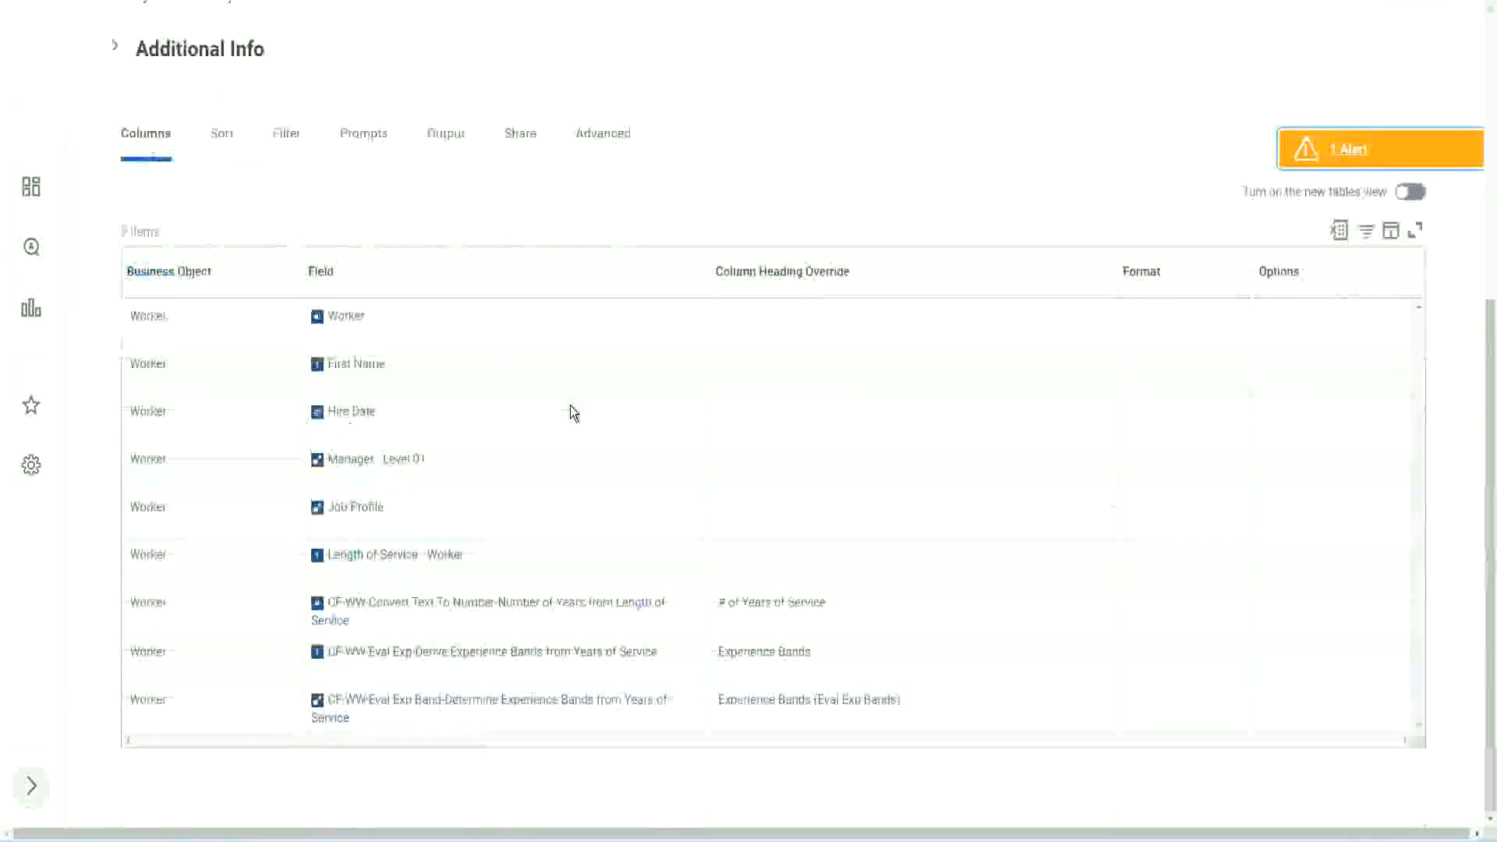
scroll(563, 436, down, 8)
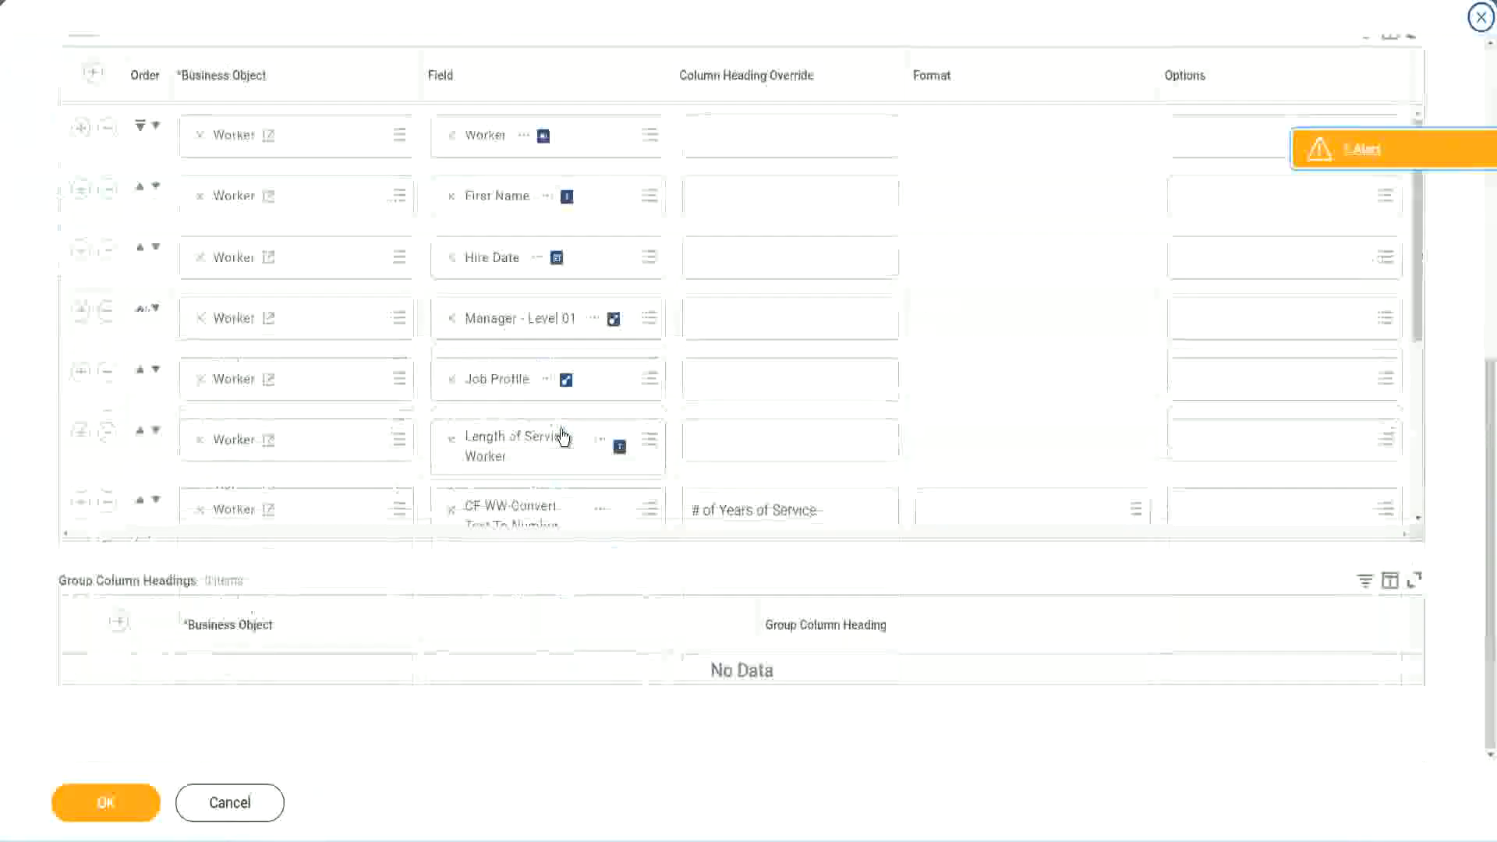
scroll(348, 451, down, 4)
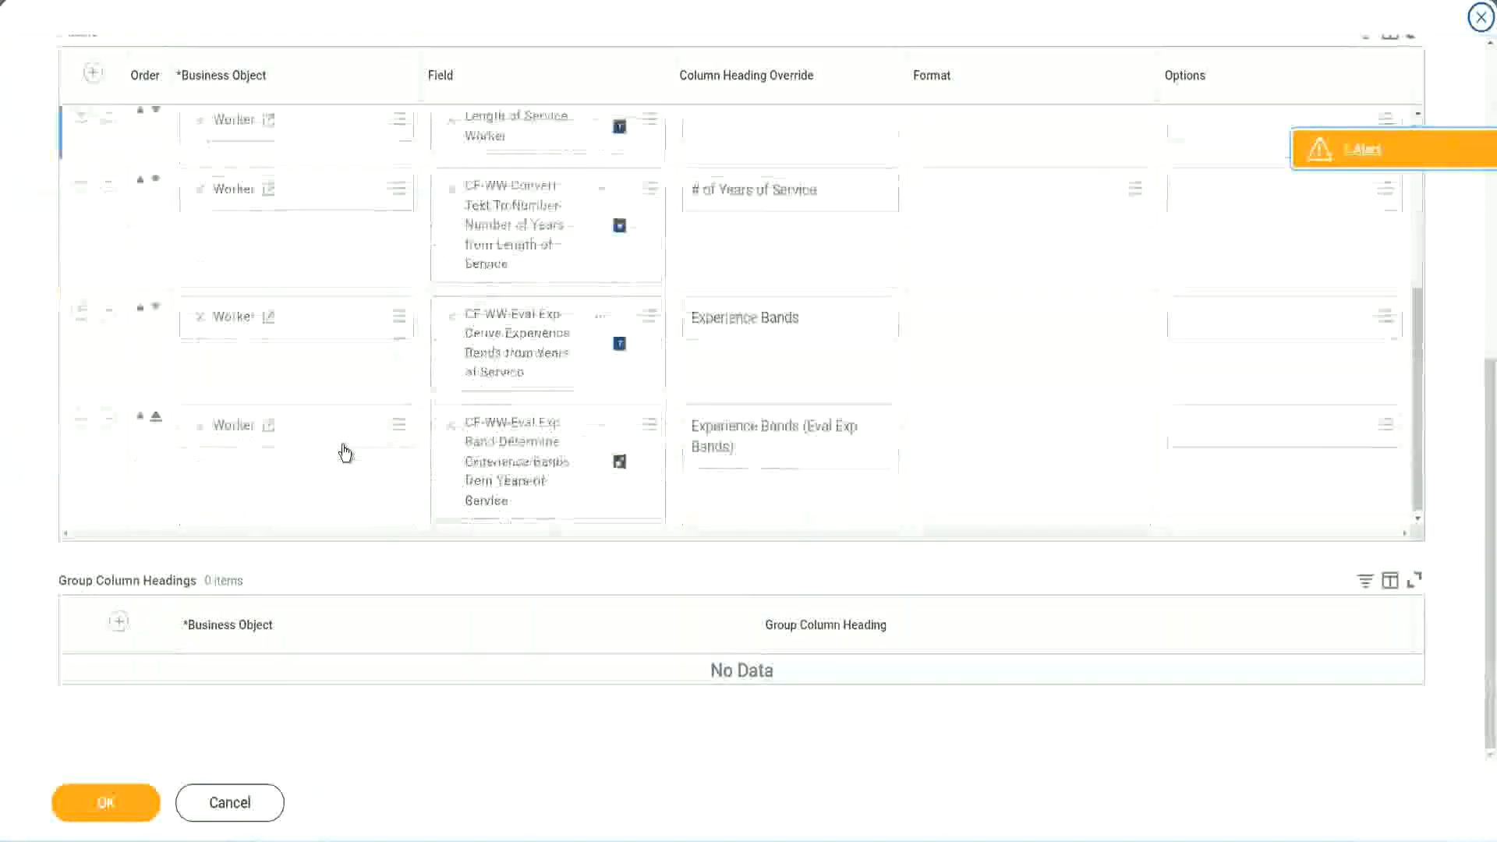
click(80, 420)
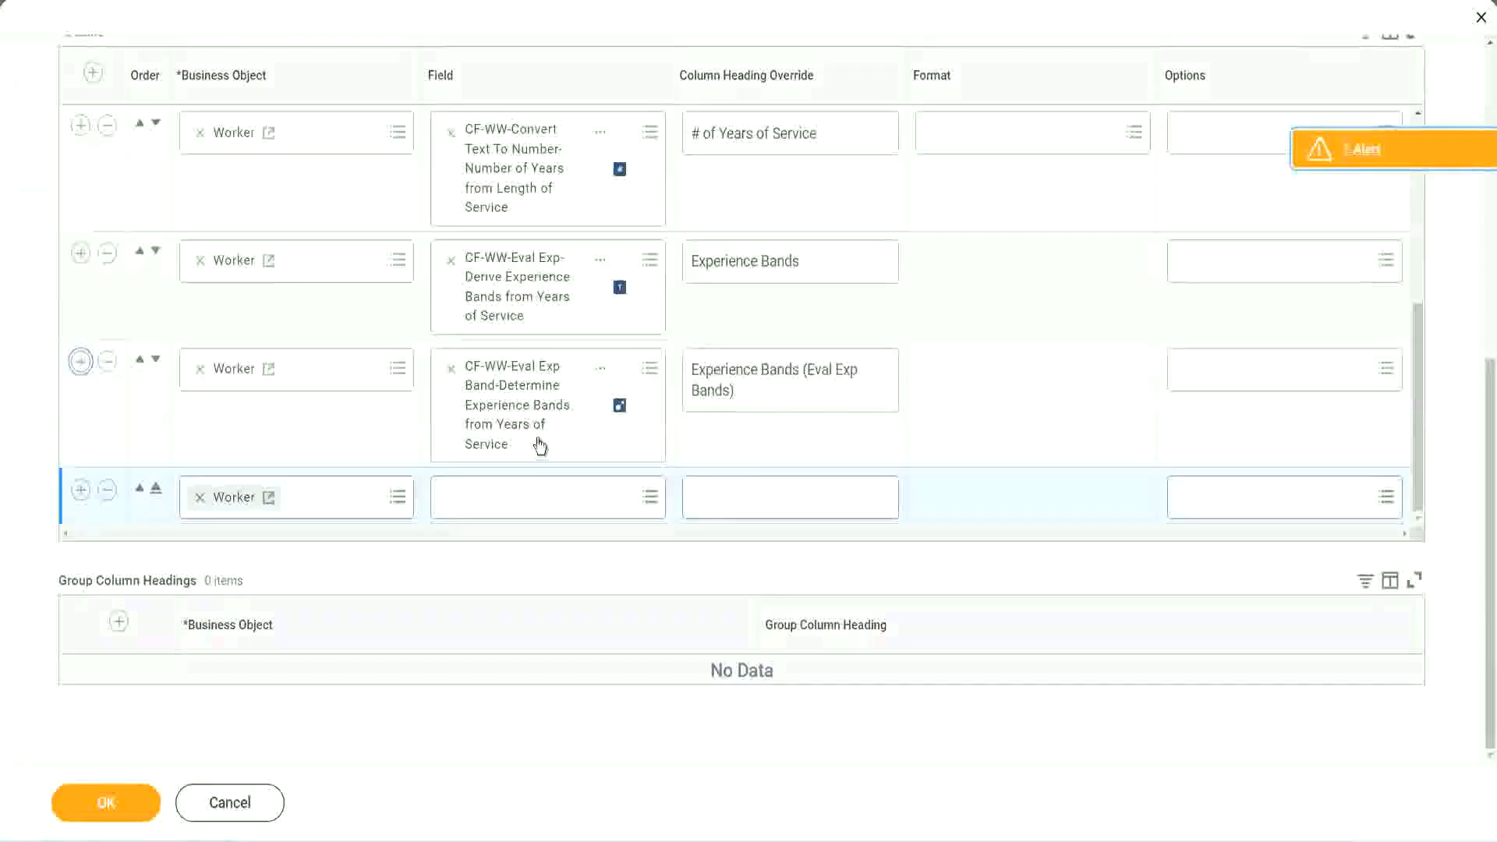
click(509, 499)
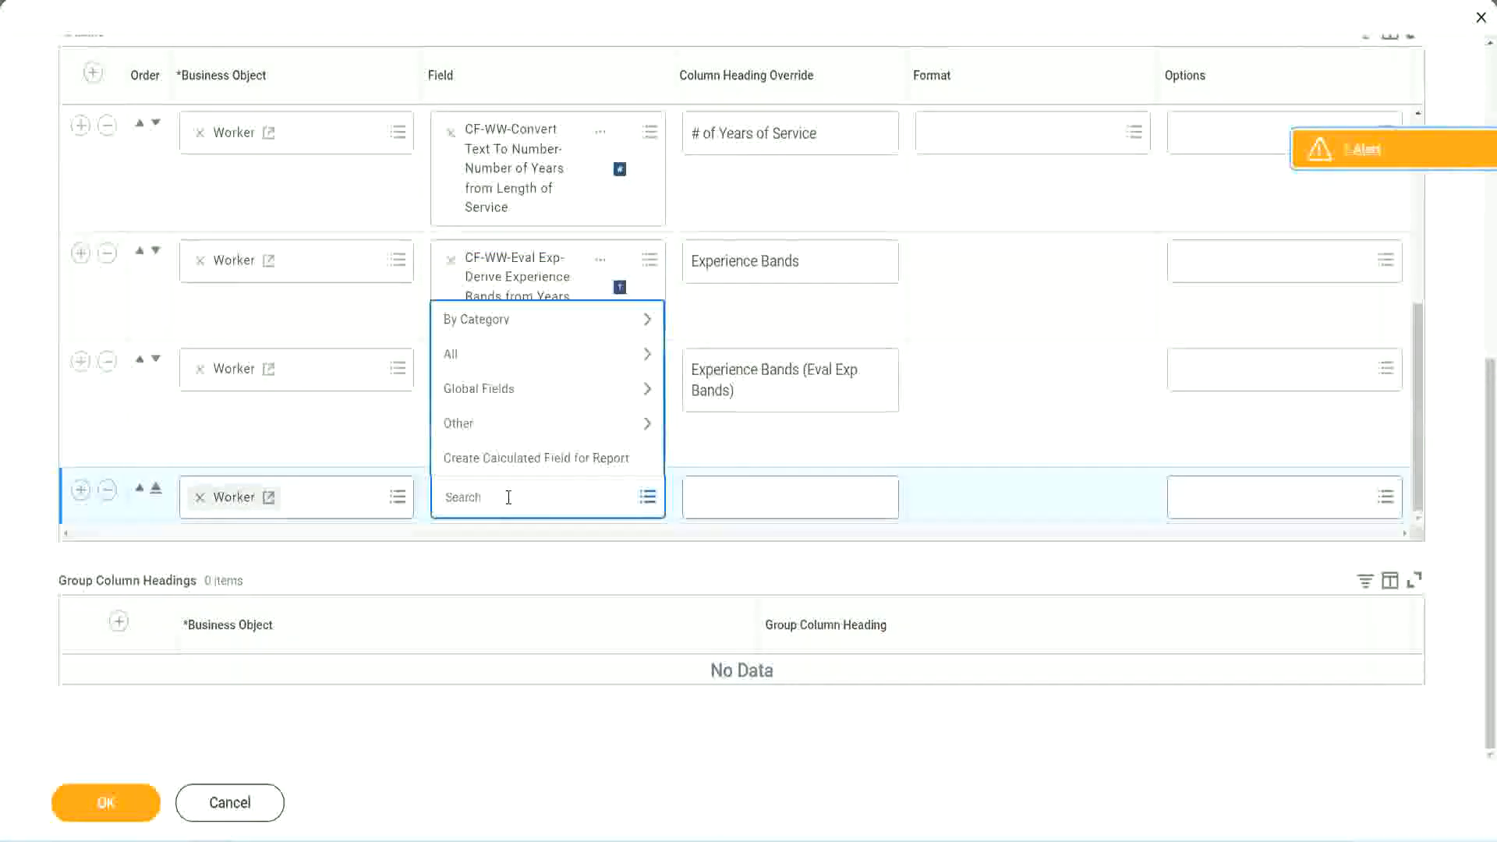
key(ctrl+v)
key(Return)
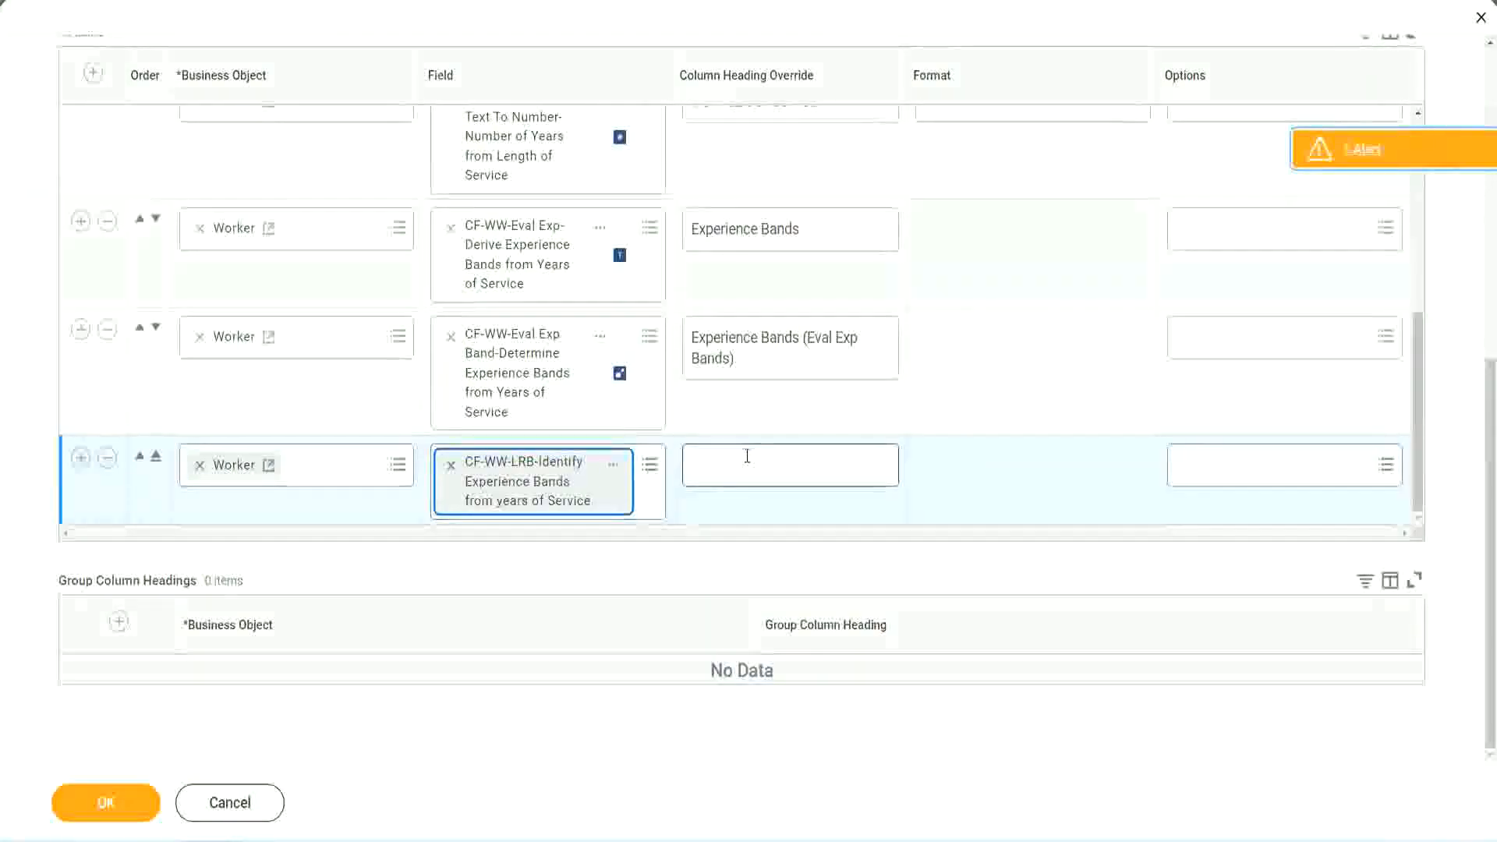
- Set the new column's heading override to "Experience Bands (LRB)"
click(747, 456)
text(Ex)
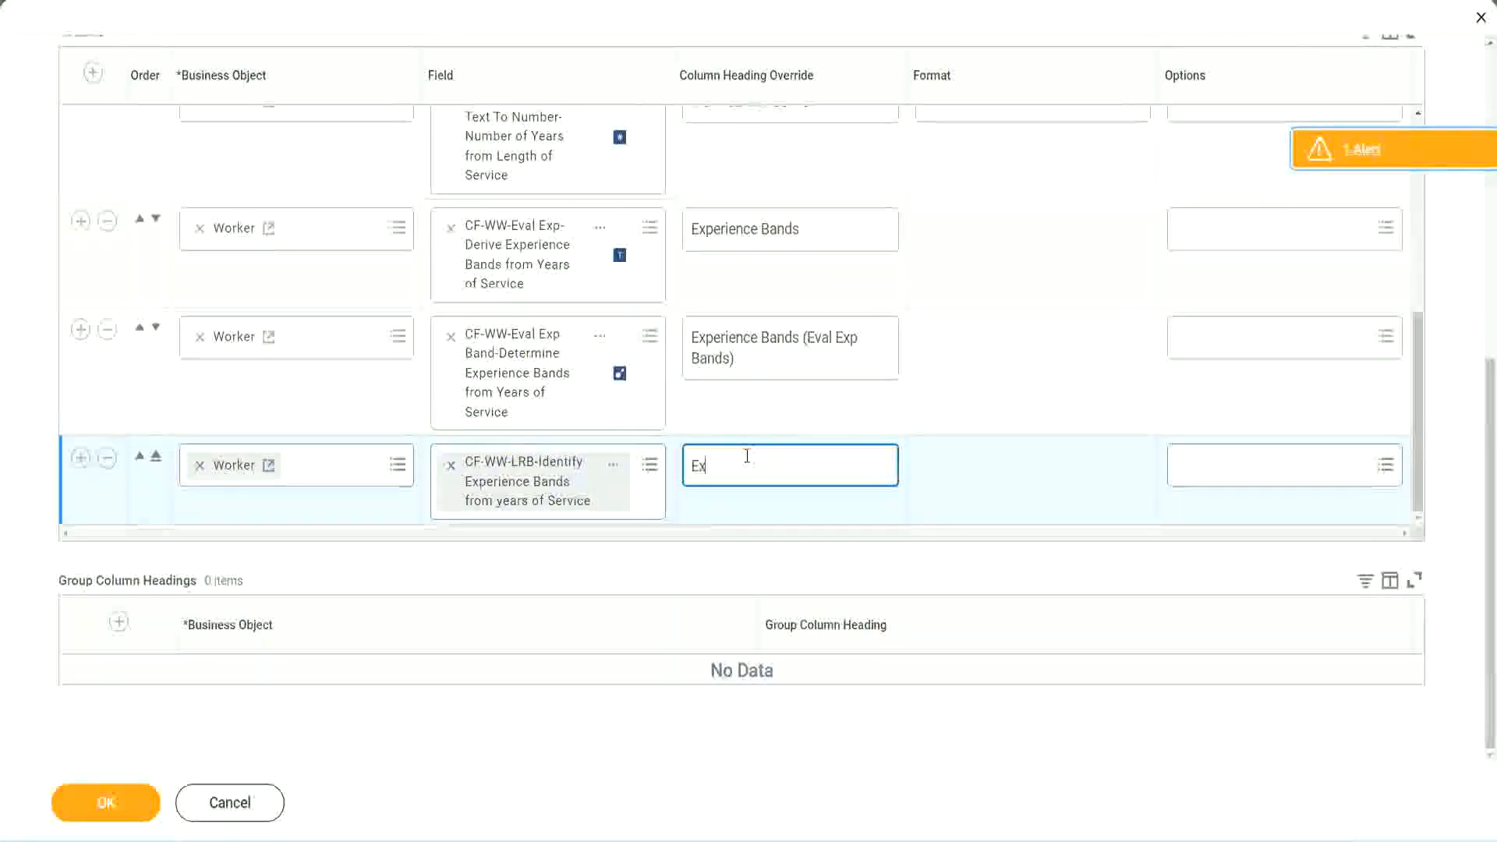
text(perience)
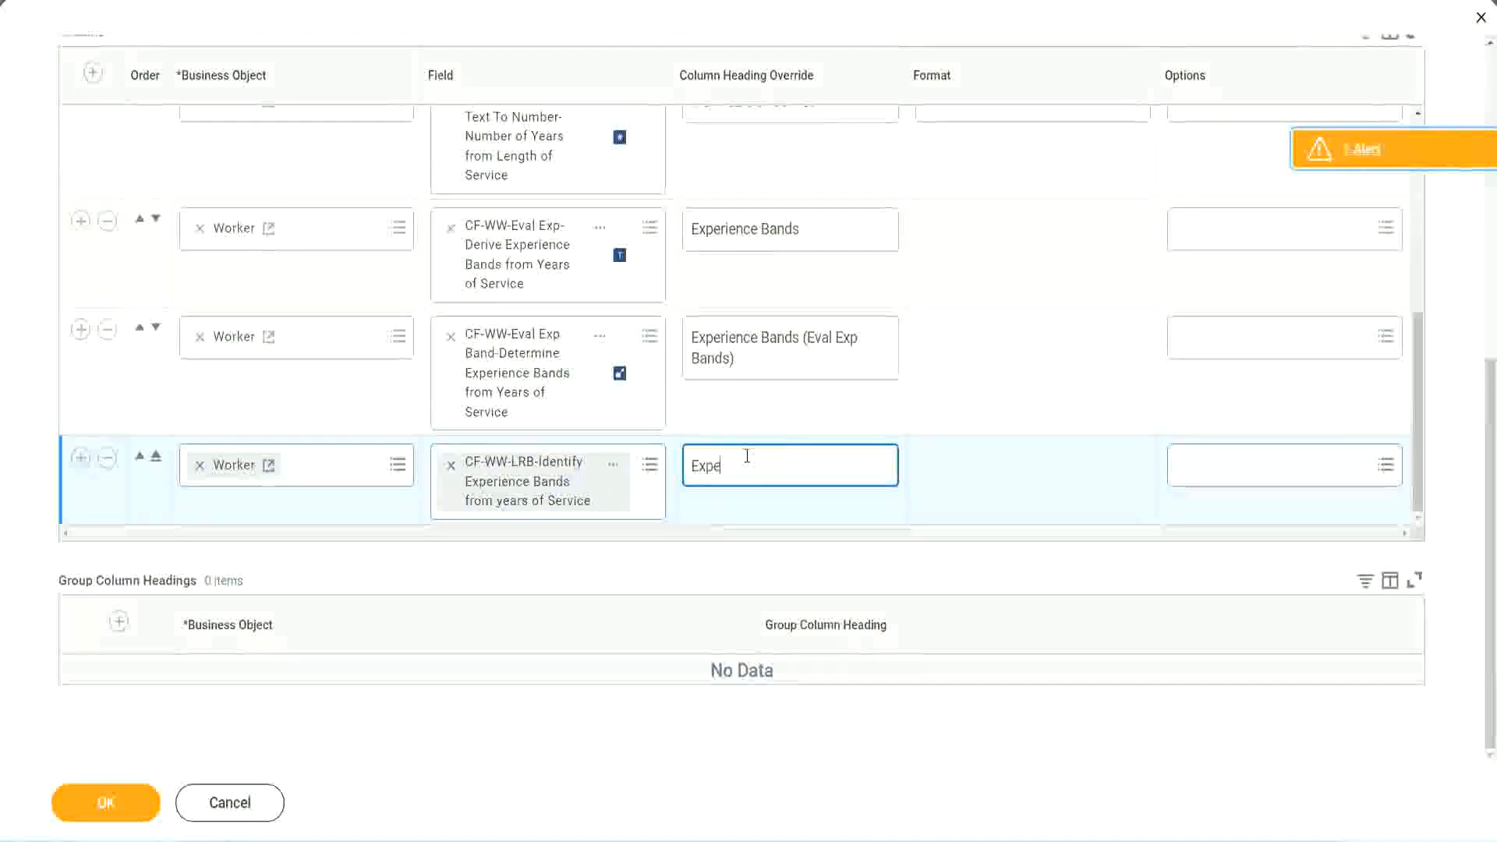
key(BackSpace)
key(BackSpace)
key(BackSpace)
key(BackSpace)
key(BackSpace)
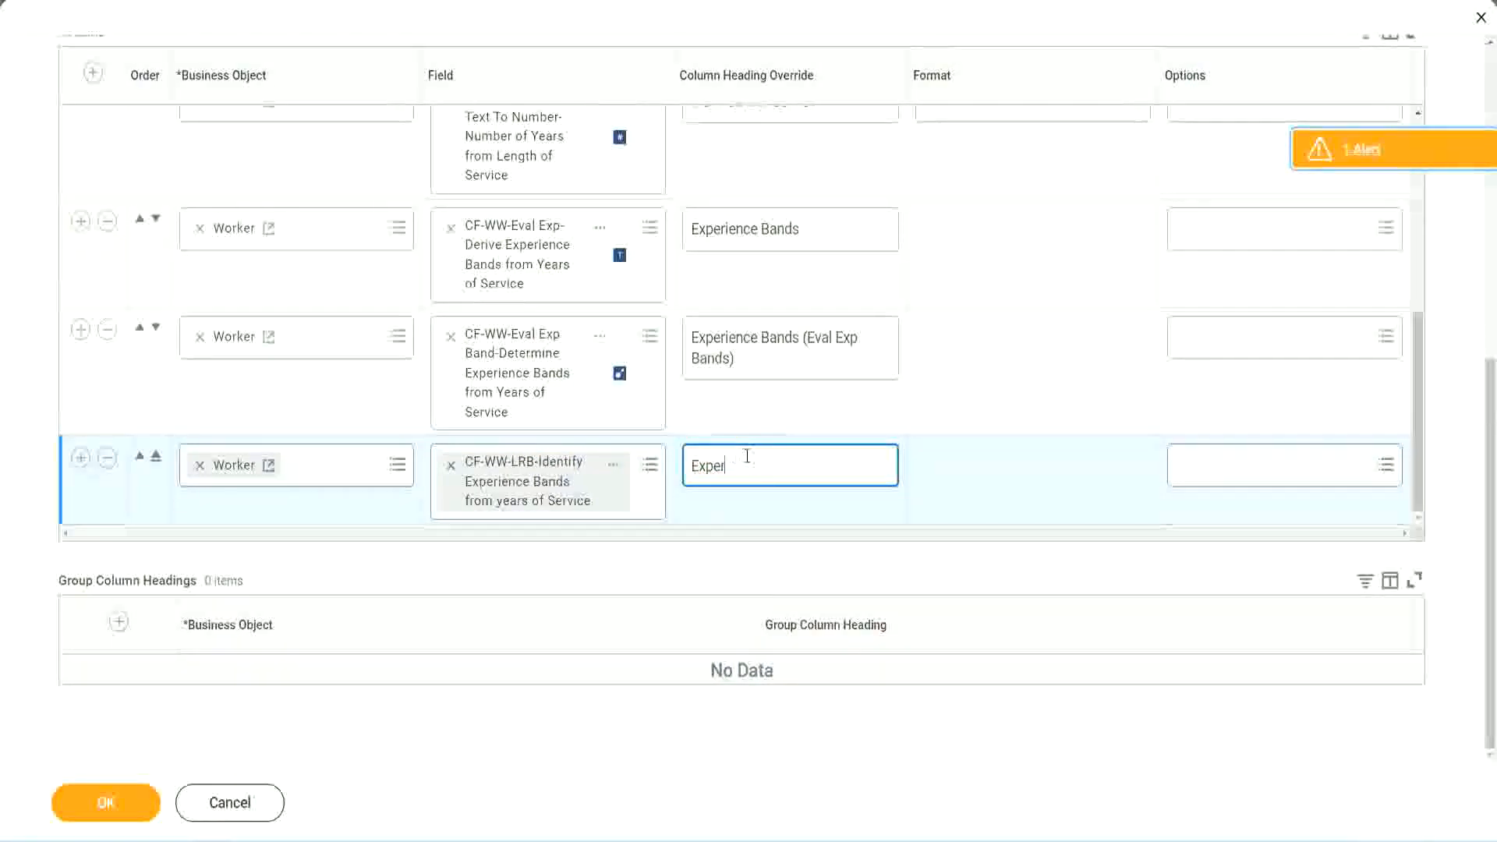
text(ience Band)
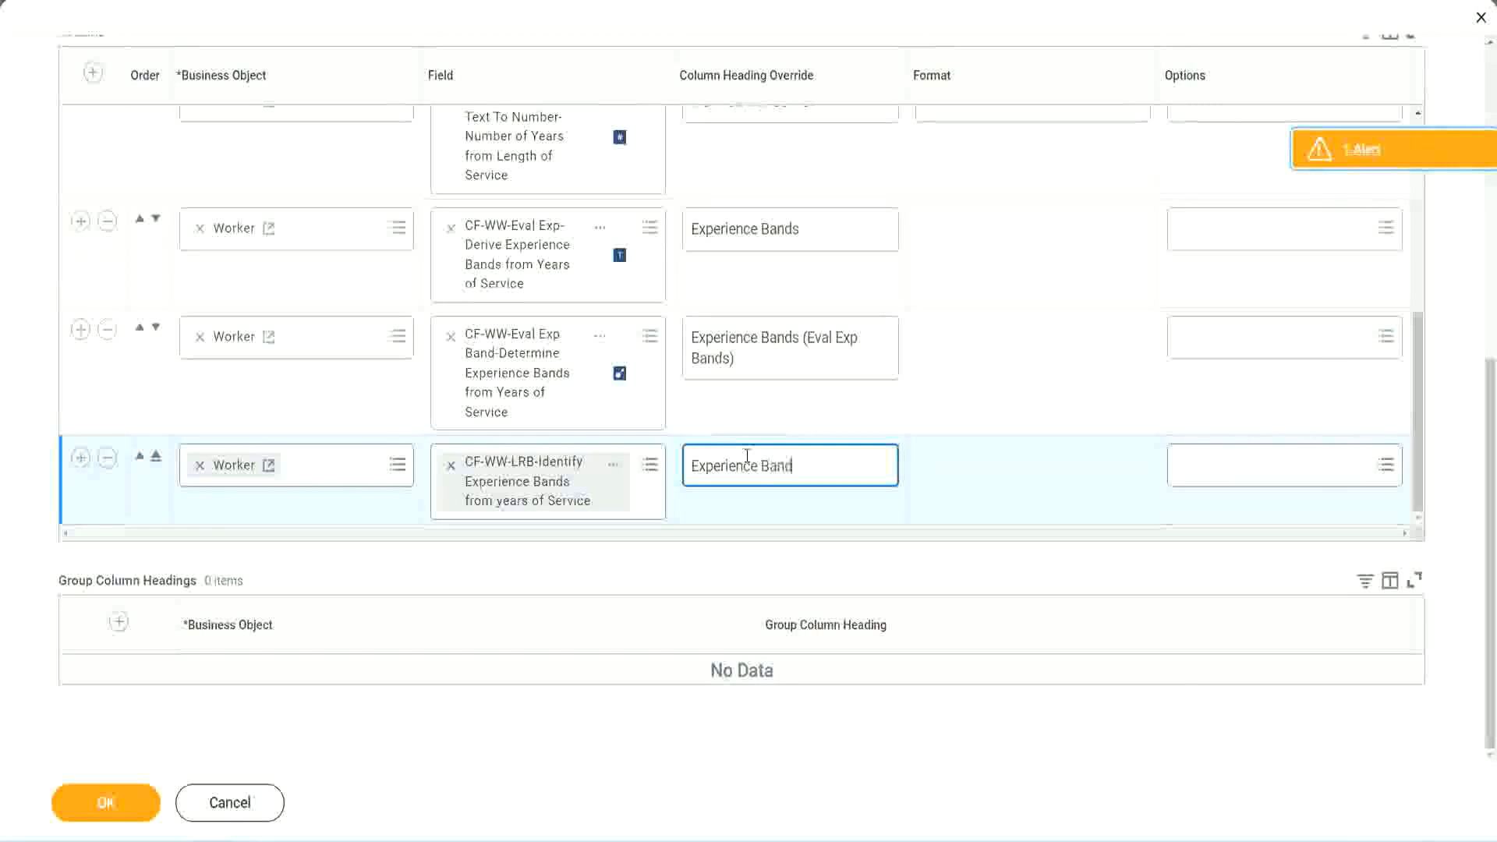
text(s (LRB))
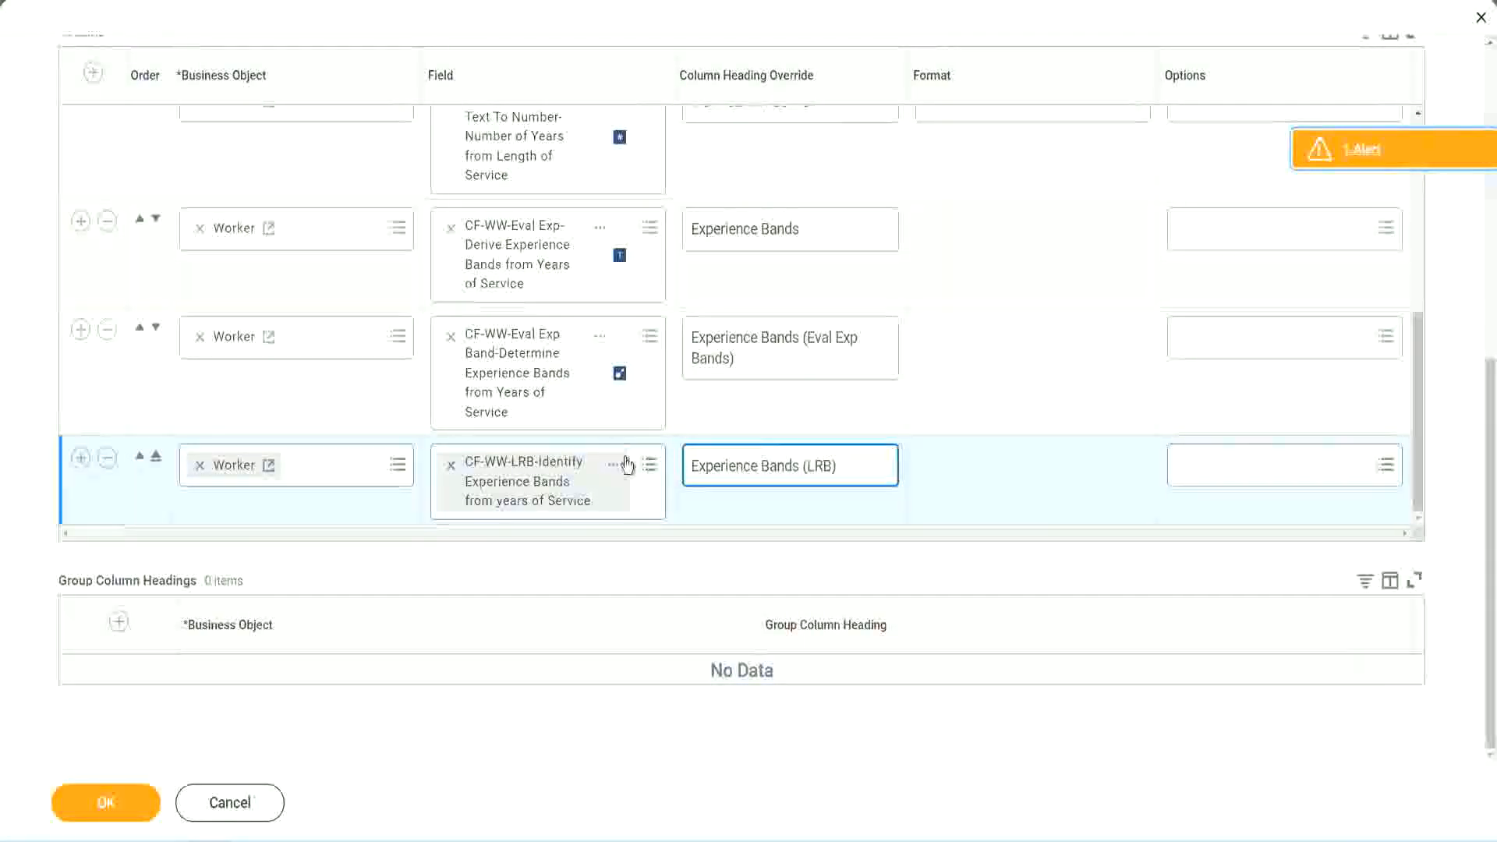
- Save and run the WW Employee Details report with blank prompts, and compare its three Experience Bands columns across workers
click(131, 820)
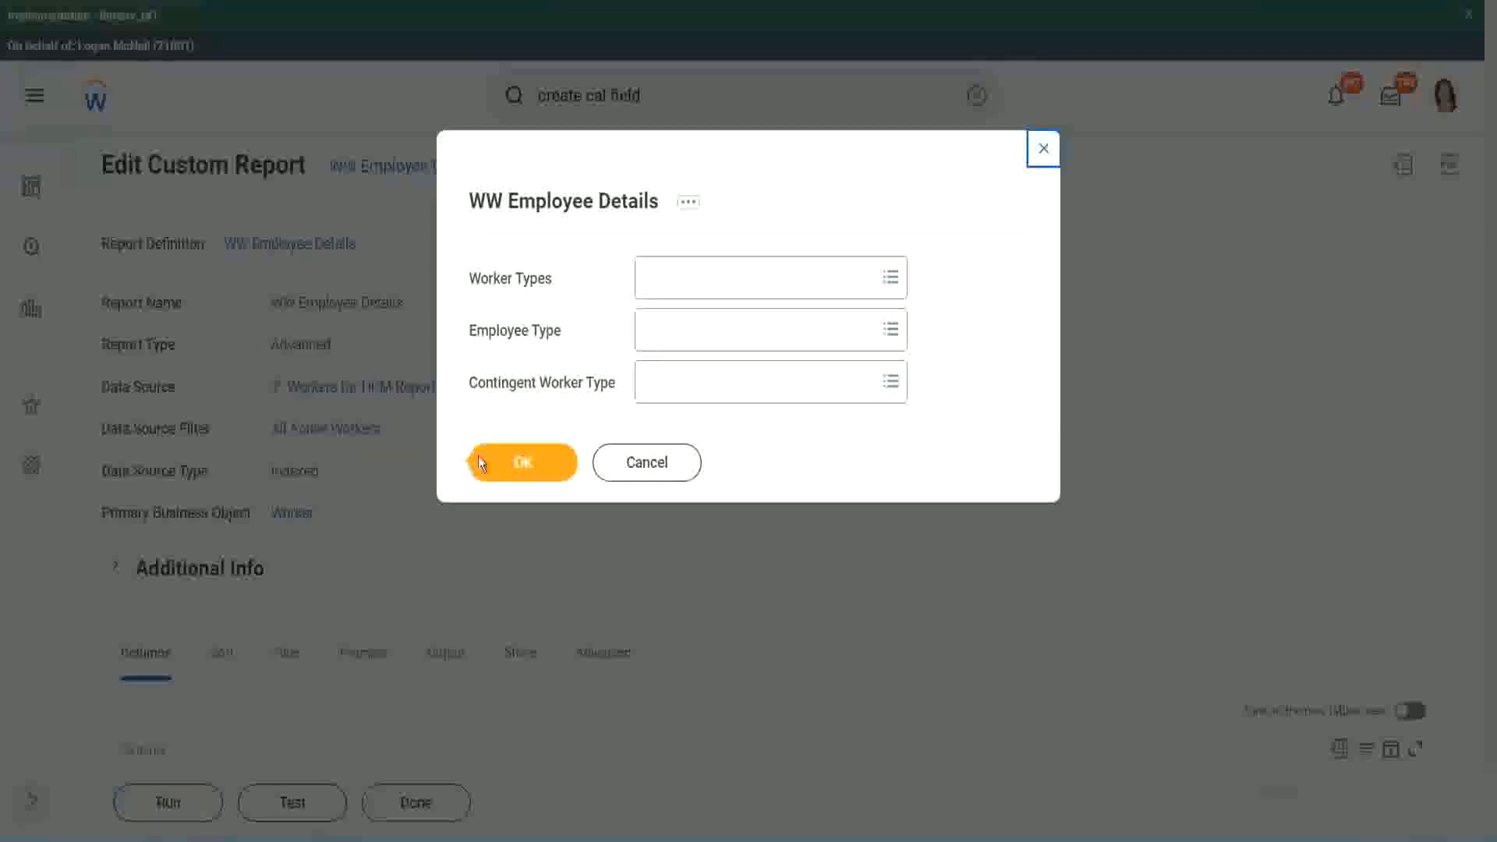
click(531, 466)
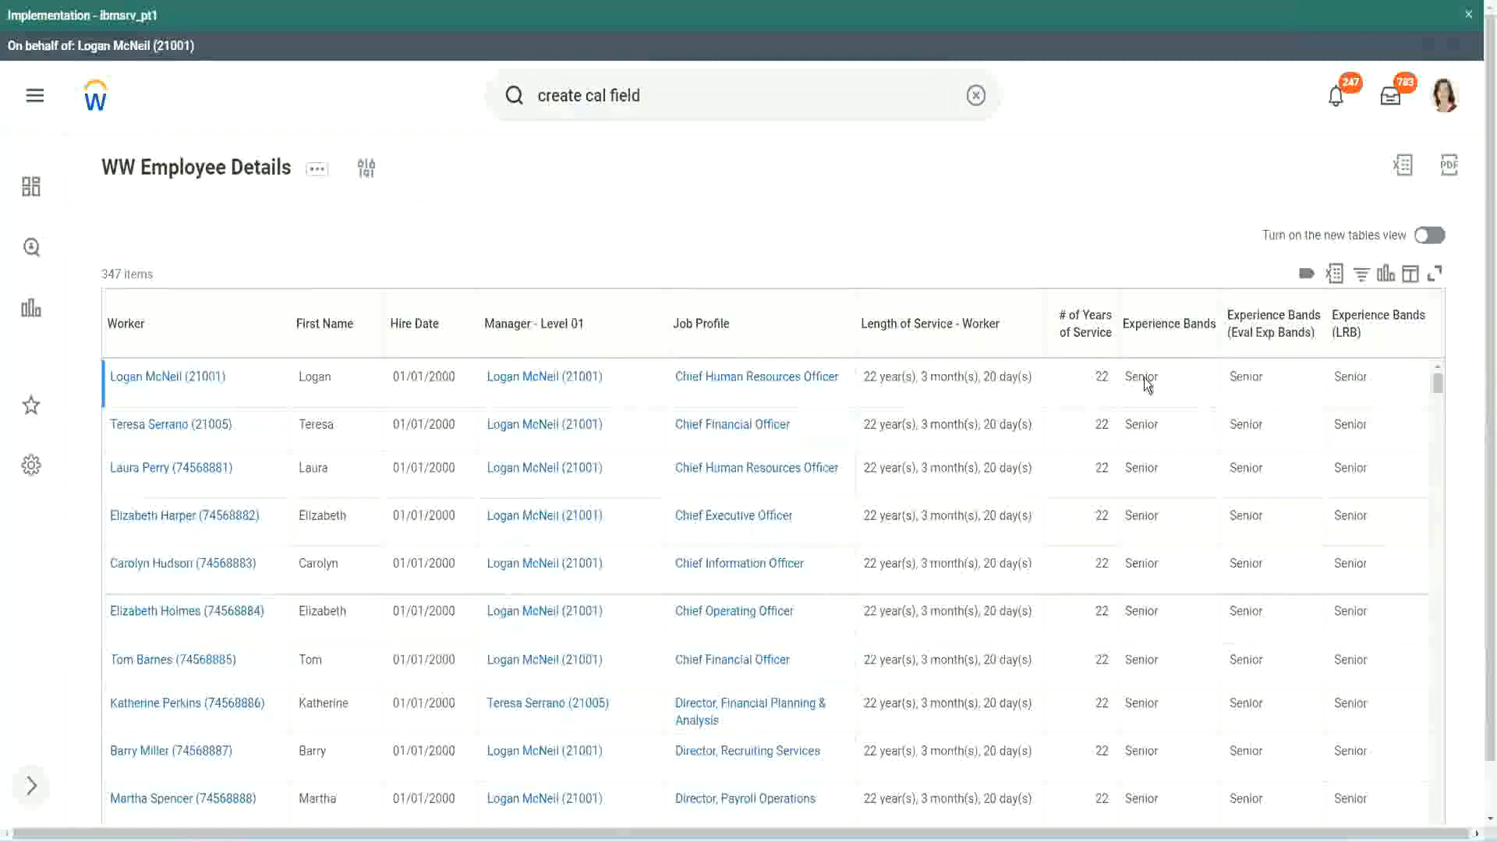
double_click(1144, 377)
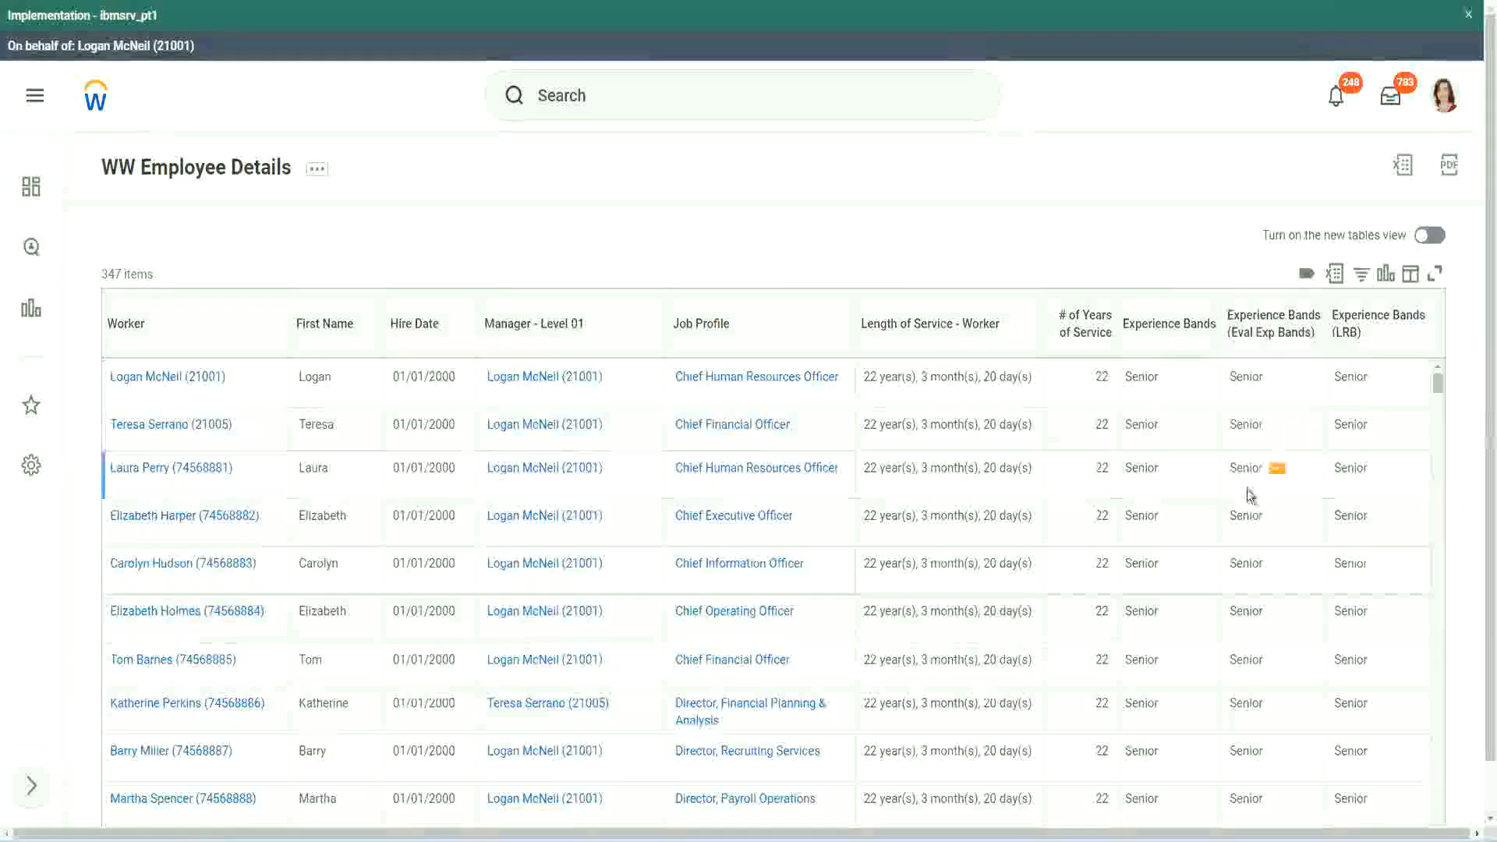
scroll(1246, 490, down, 10)
scroll(1239, 529, down, 3)
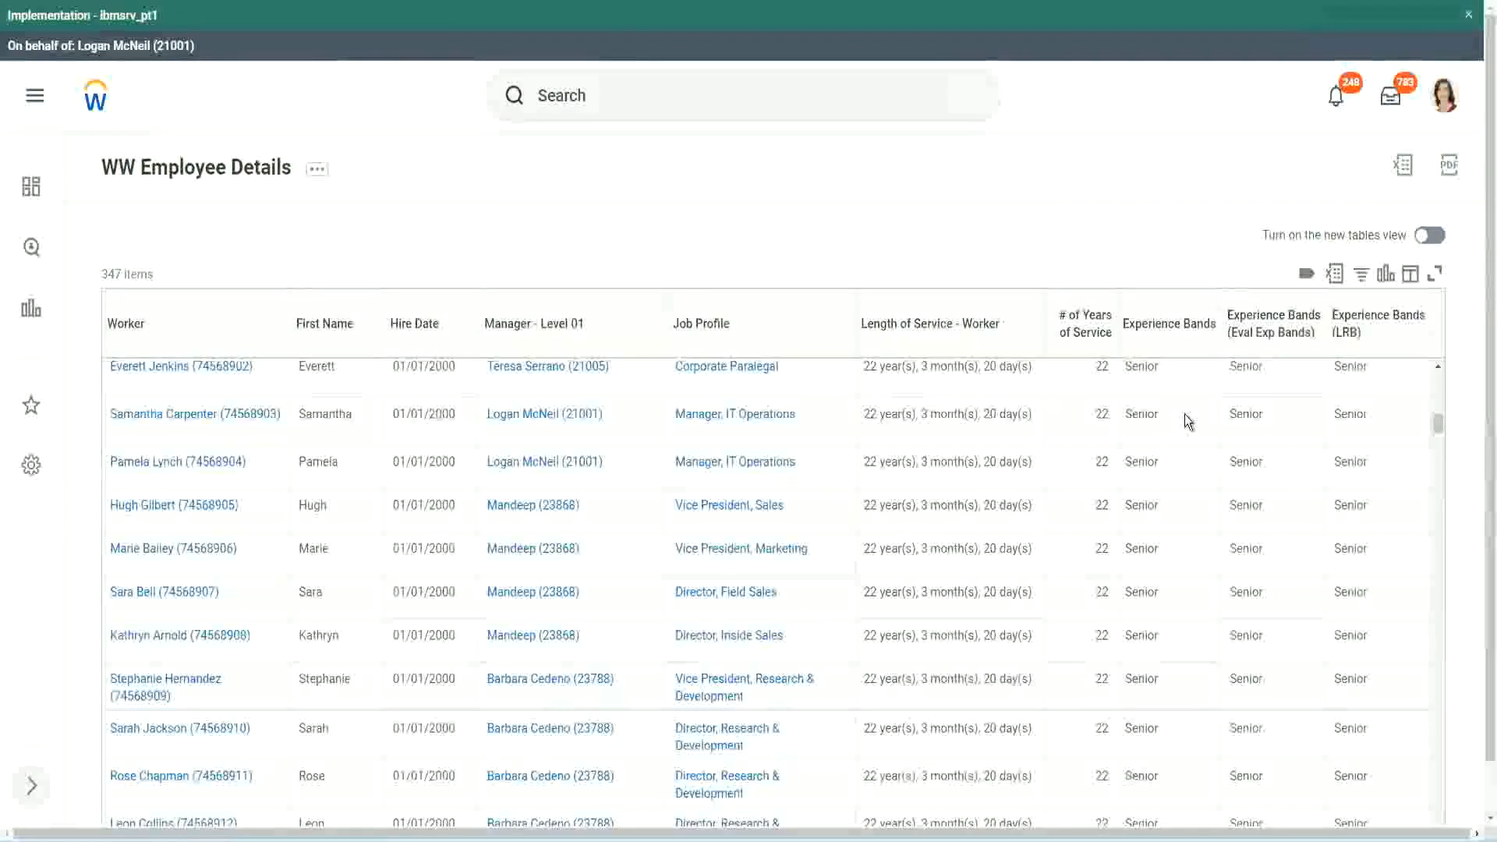
scroll(1170, 635, down, 3)
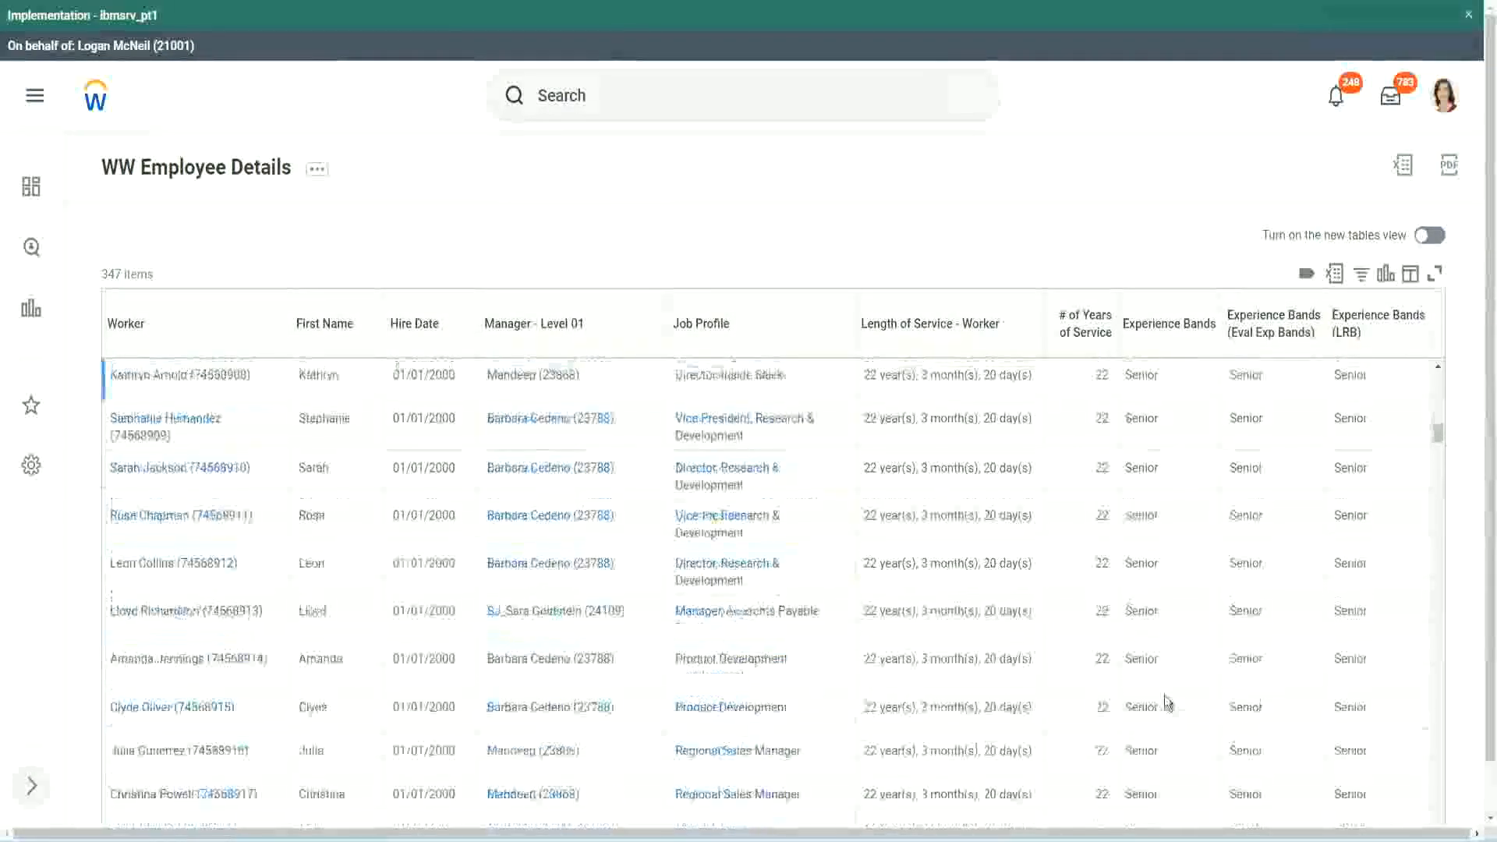
scroll(1171, 553, down, 1)
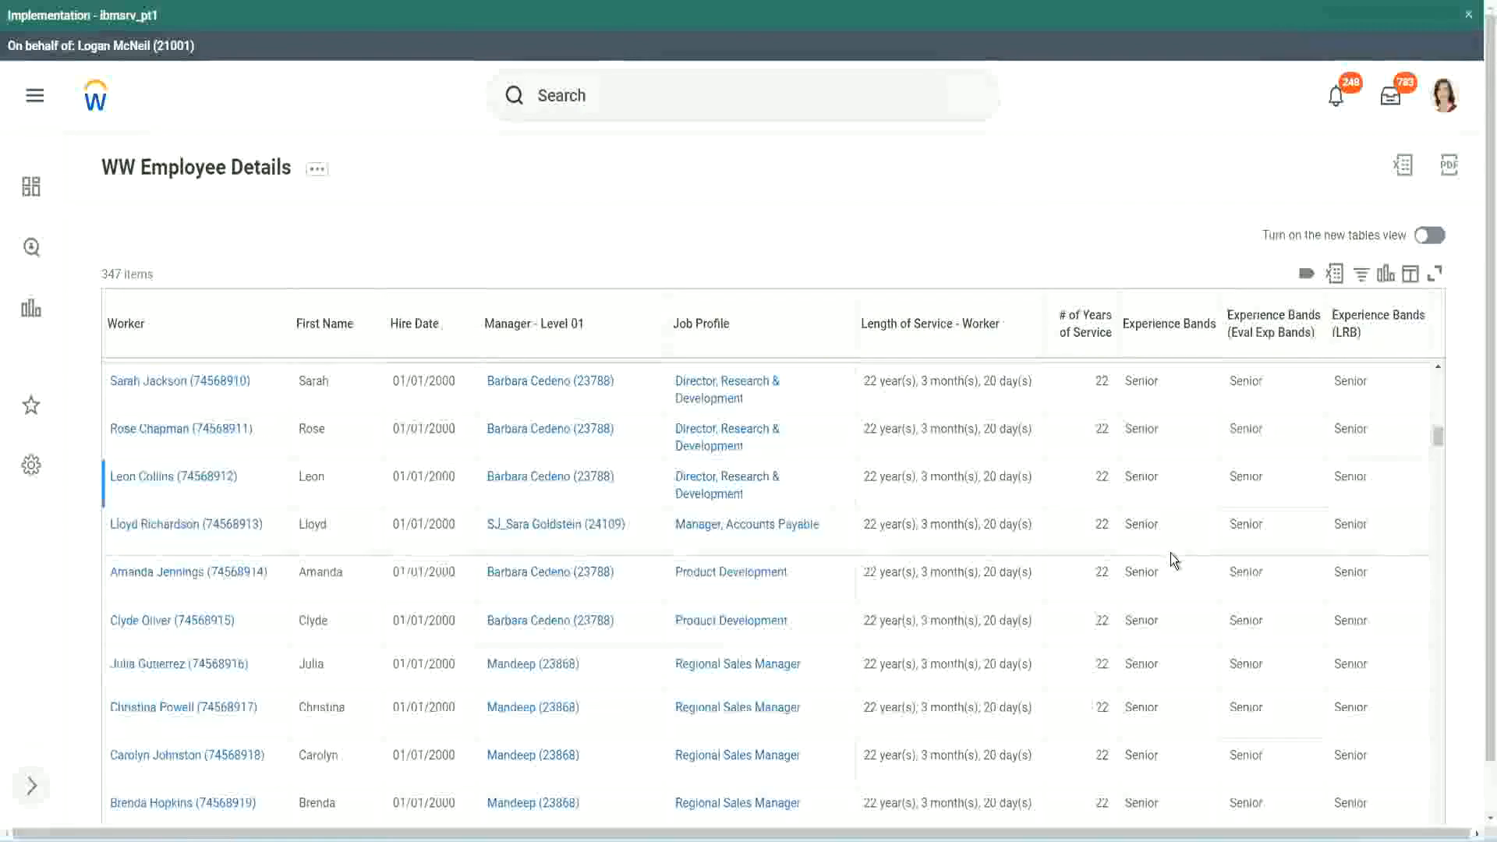